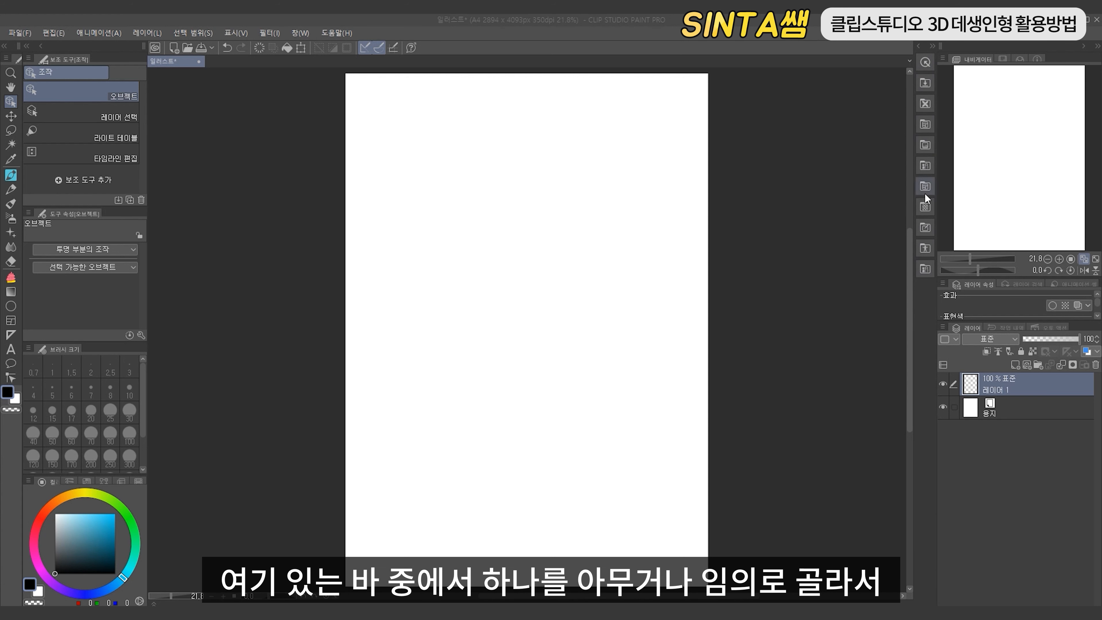
Open the 3D body type materials in the material library
click(930, 250)
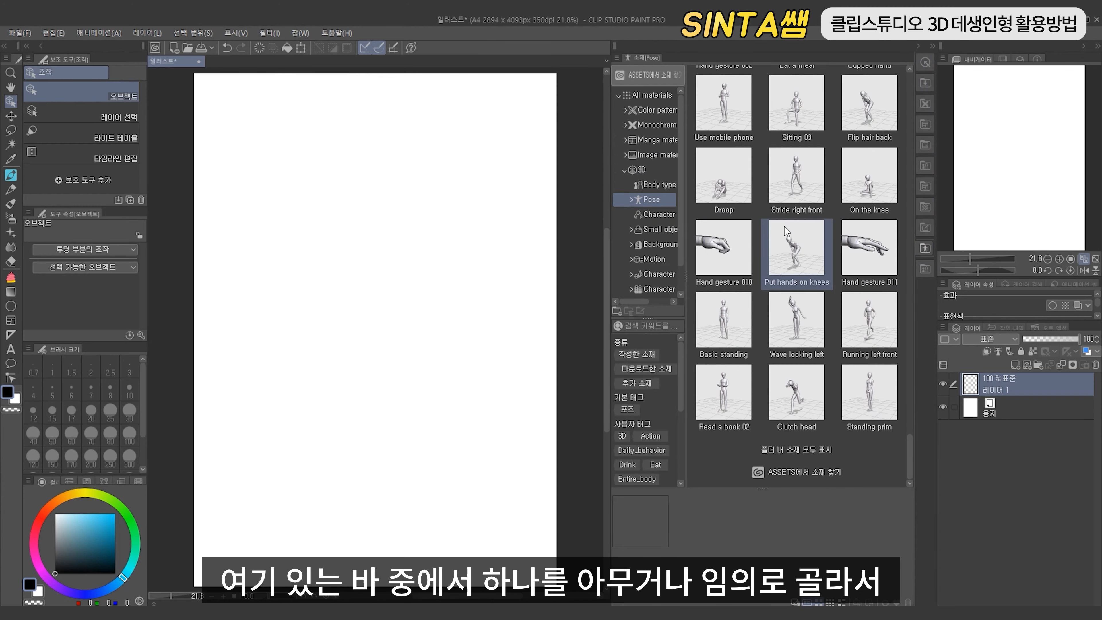
click(653, 169)
click(652, 183)
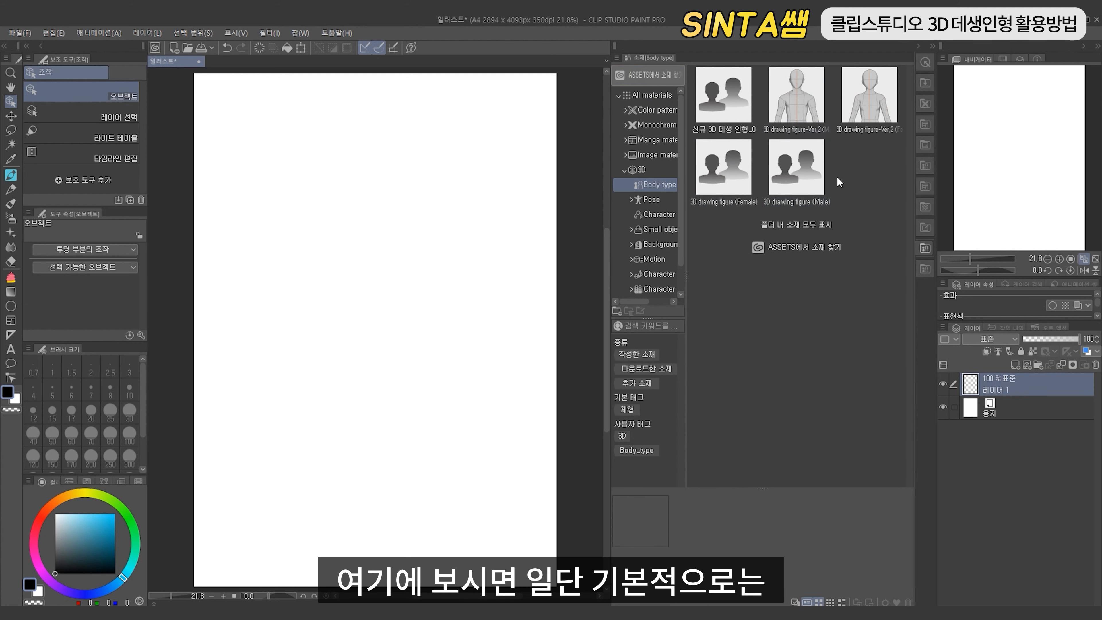
Compare the Ver.2 male and female 3D drawing figures with the older male and female figures
click(795, 165)
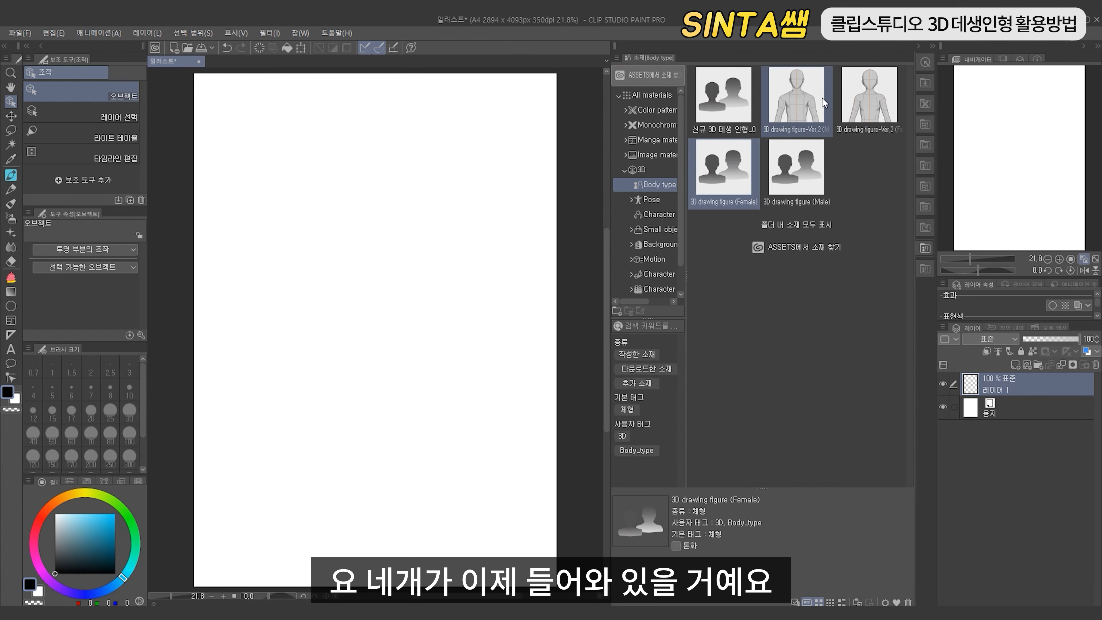
click(803, 93)
click(755, 161)
click(854, 99)
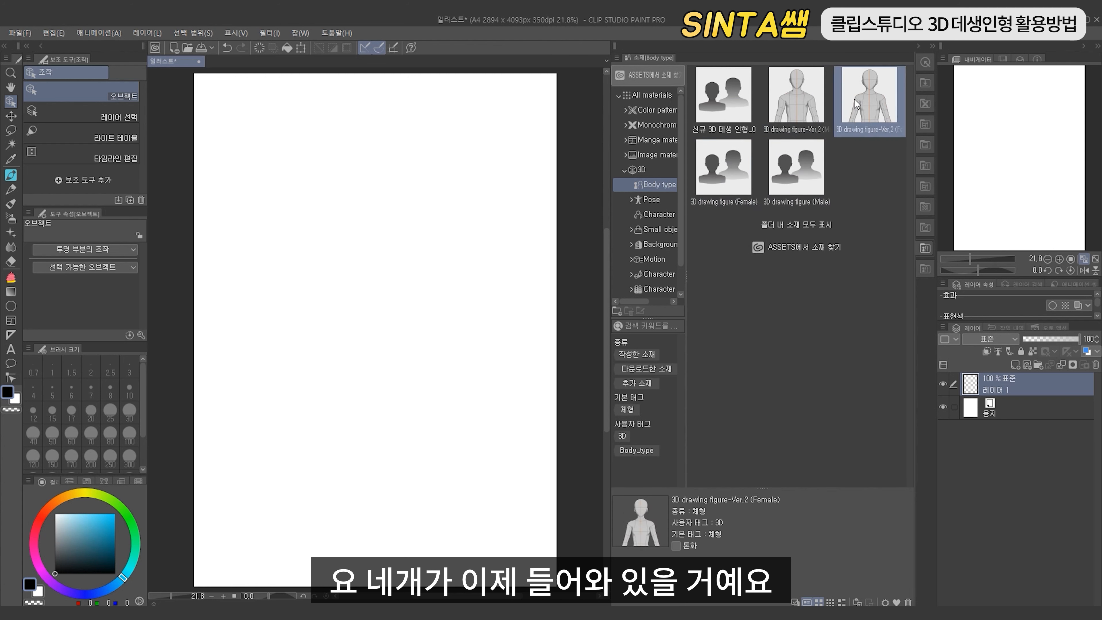
click(736, 172)
click(768, 172)
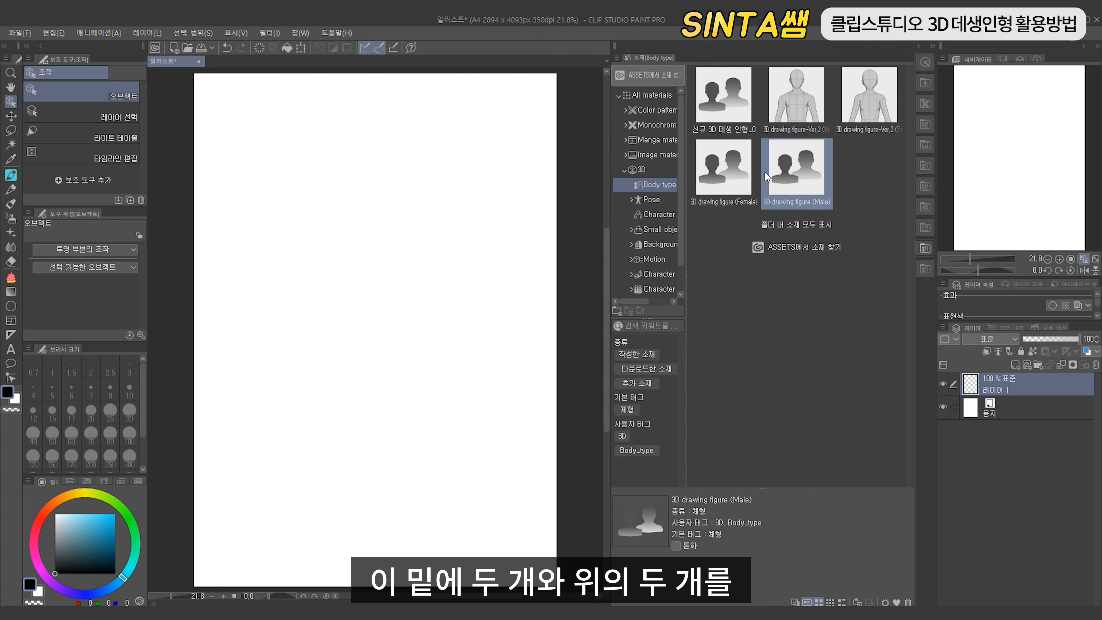
click(856, 111)
click(805, 108)
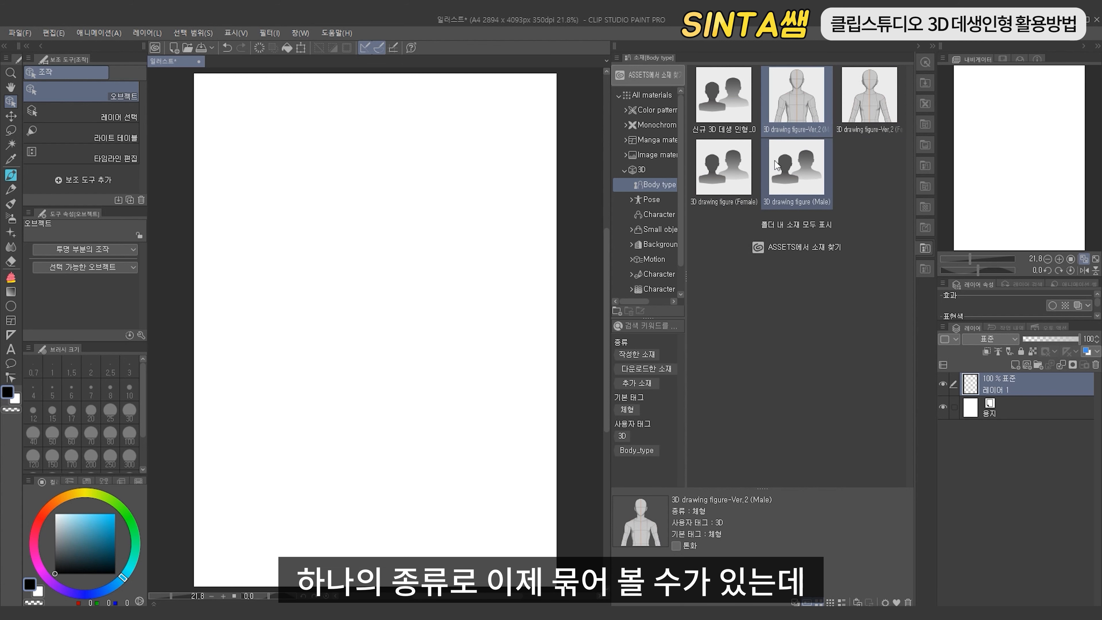
Place the 3D drawing figure-Ver.2 (Female) on the canvas and shift it slightly down with the Move Layer tool
mouse_move(720, 181)
mouse_down()
mouse_move(452, 256)
mouse_move(447, 248)
mouse_up()
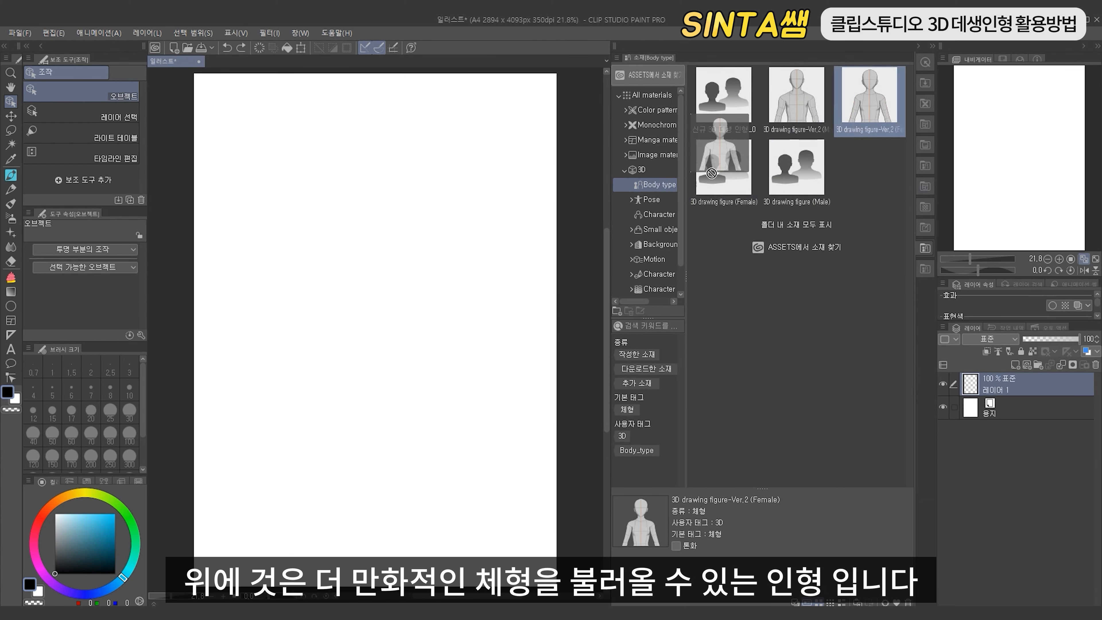
drag(869, 96, 424, 281)
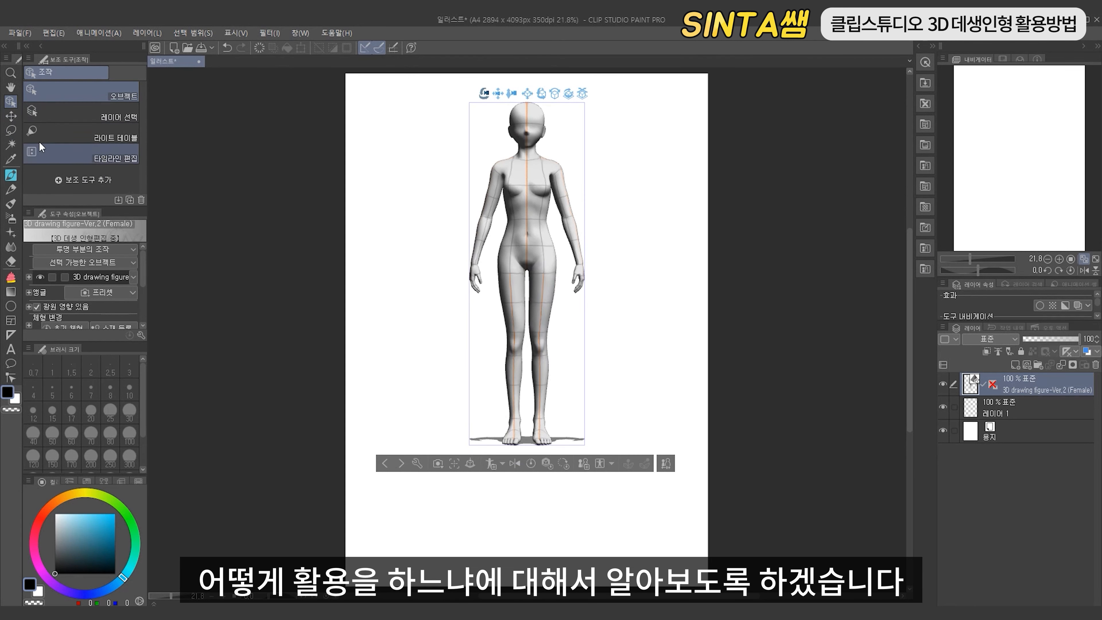
click(10, 116)
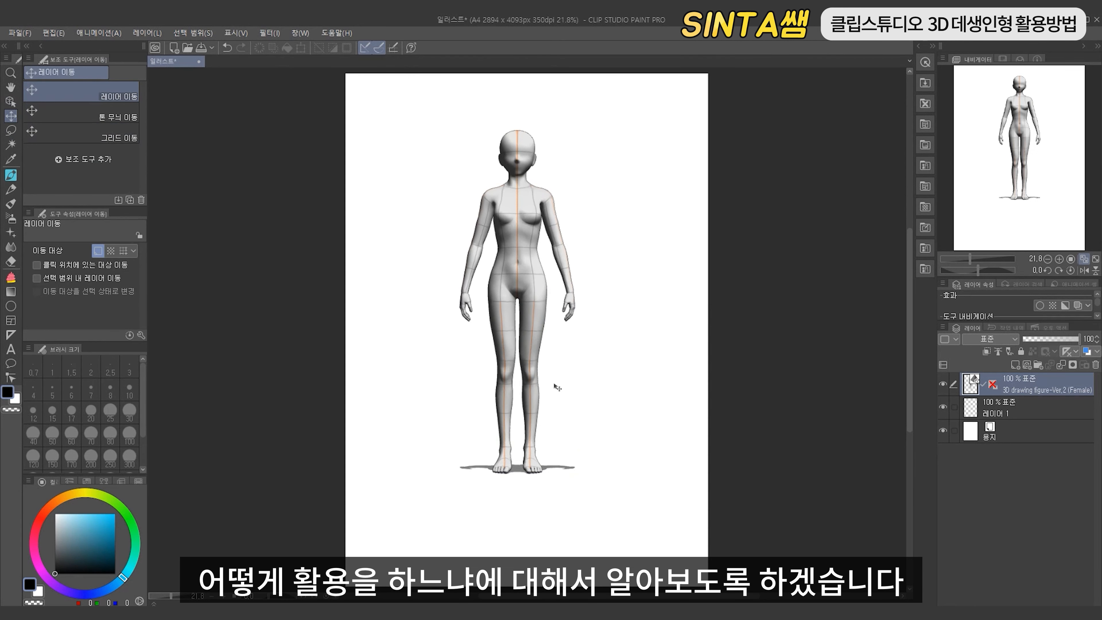
drag(556, 387, 563, 409)
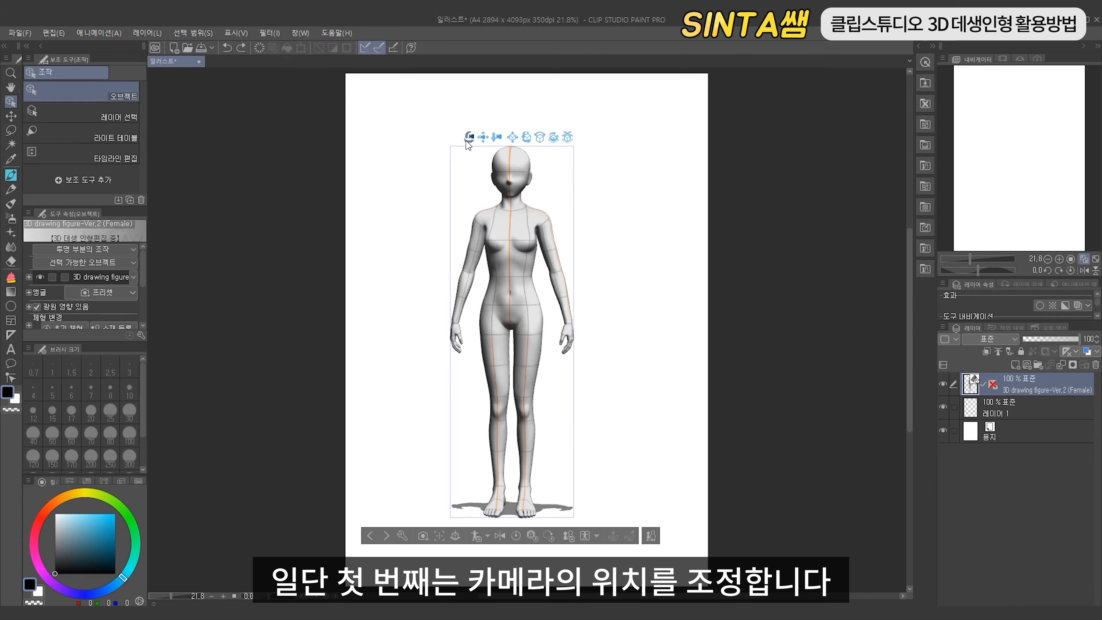
Try the 3D camera controls on the figure: orbit around it, pan, and zoom in and back out
drag(466, 141, 652, 236)
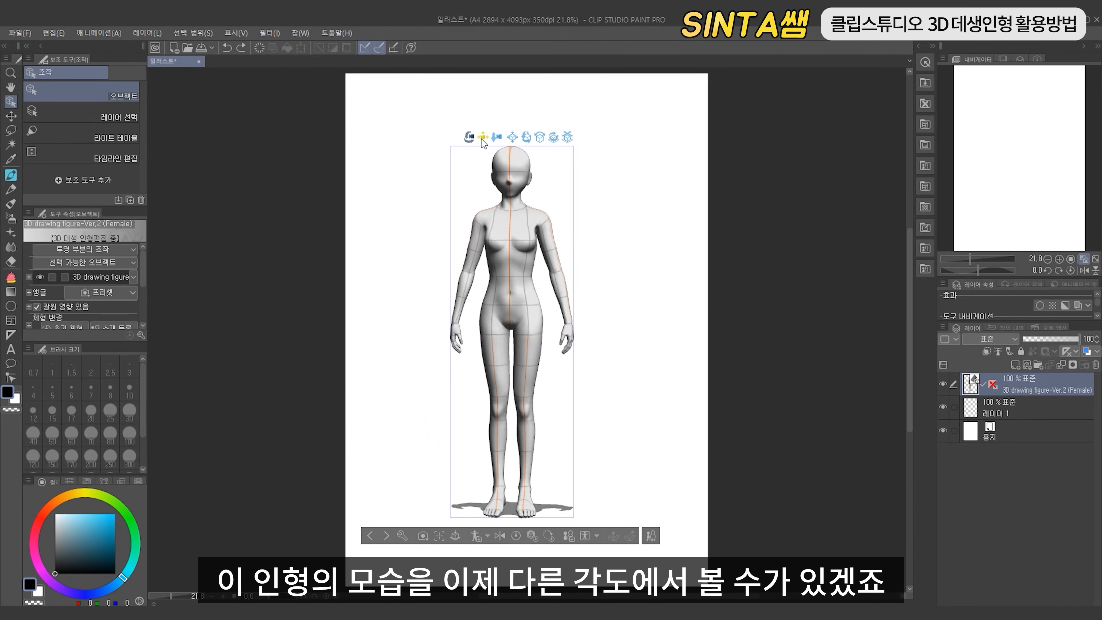
drag(481, 138, 517, 149)
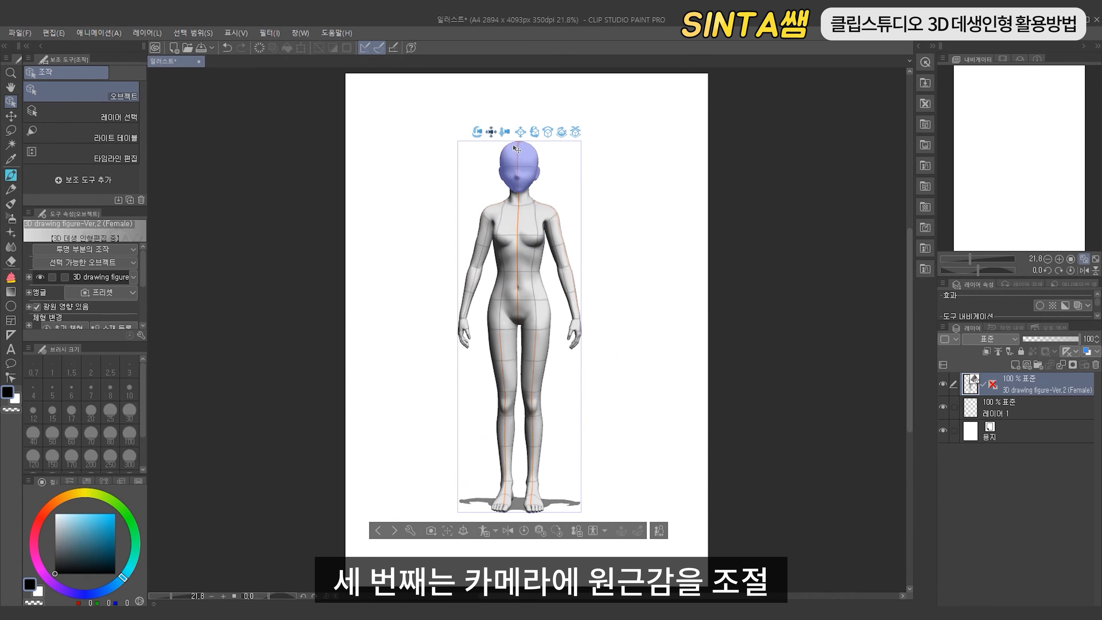
scroll(620, 268, up, 5)
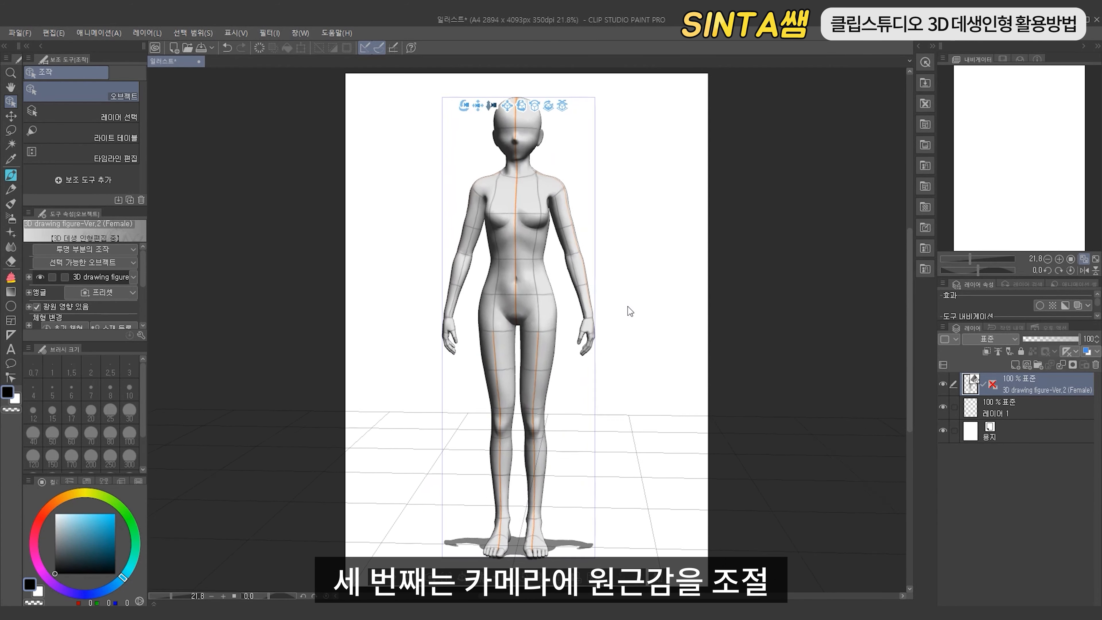
scroll(627, 307, down, 5)
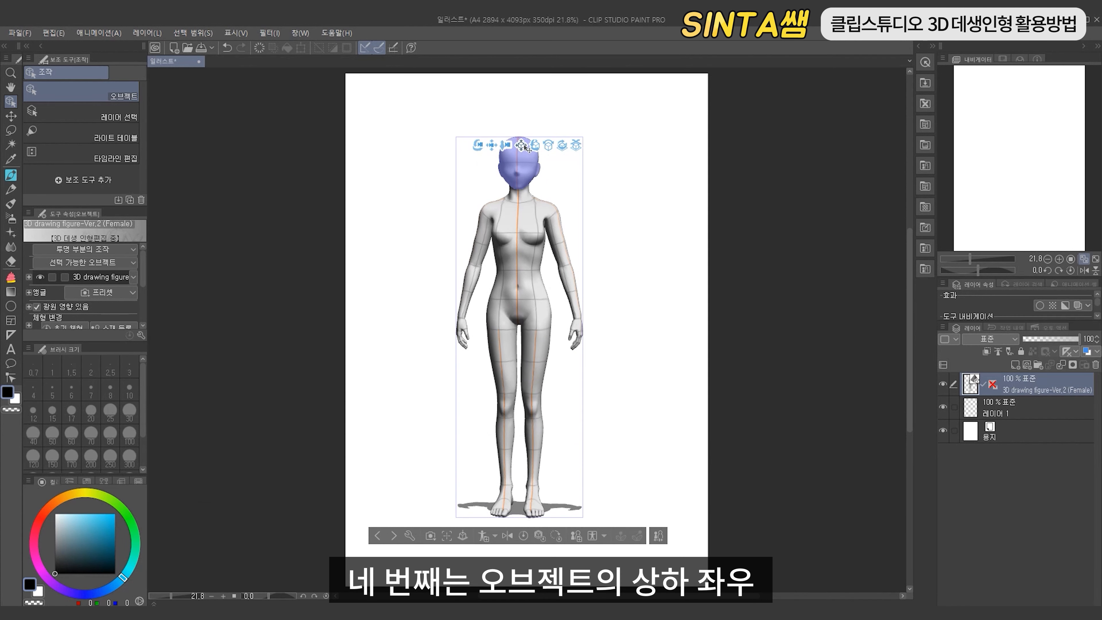
Move the figure itself up and back down within the view plane using the object move control
mouse_move(615, 278)
mouse_down()
mouse_move(614, 251)
mouse_move(619, 270)
mouse_up()
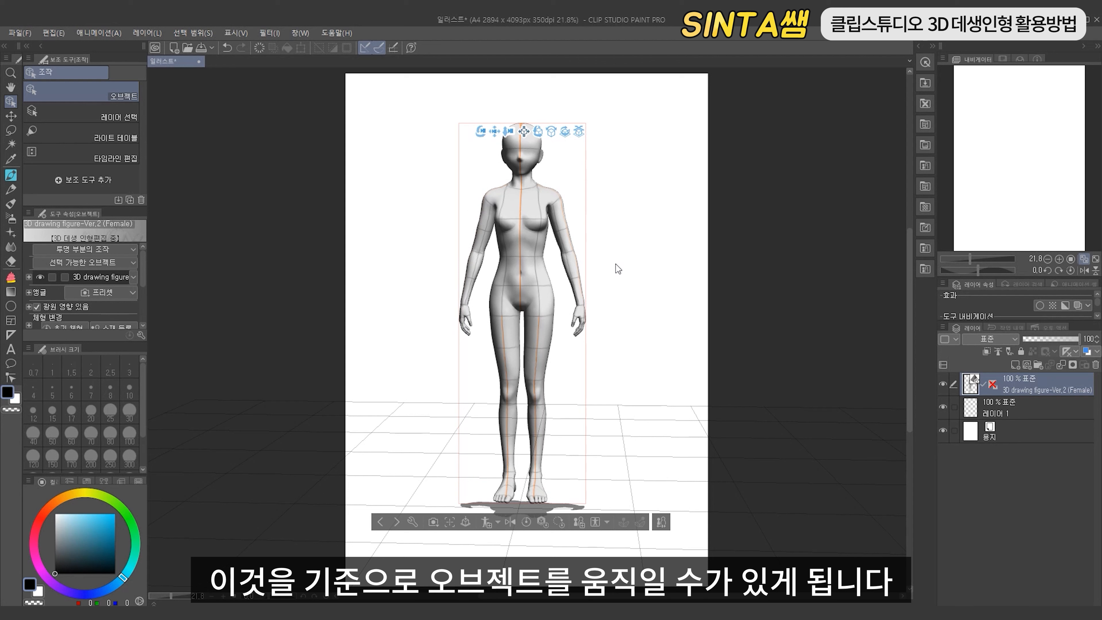
drag(616, 263, 616, 278)
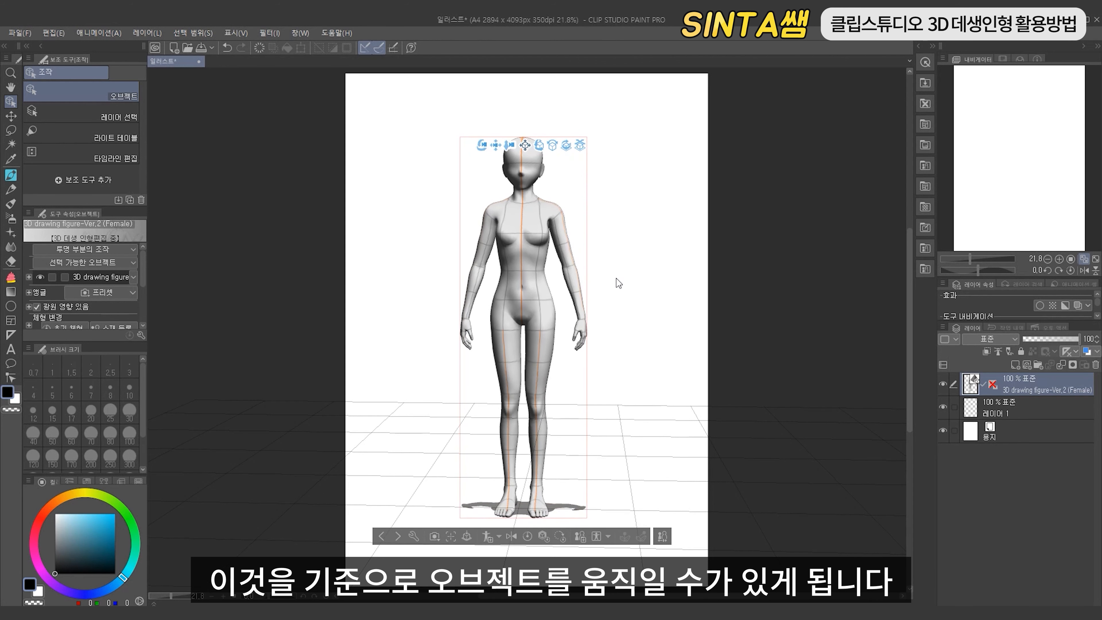
drag(636, 185, 486, 479)
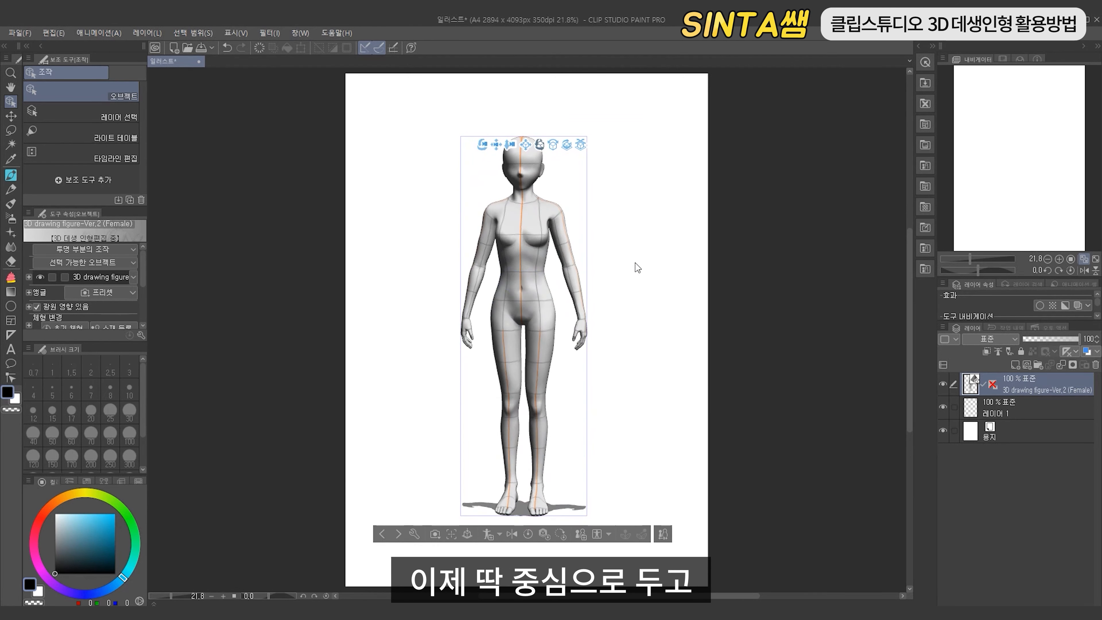
Try rotating the whole figure freely in 3D space and undo the rotation
drag(635, 266, 412, 259)
drag(555, 262, 670, 240)
key(ctrl+z)
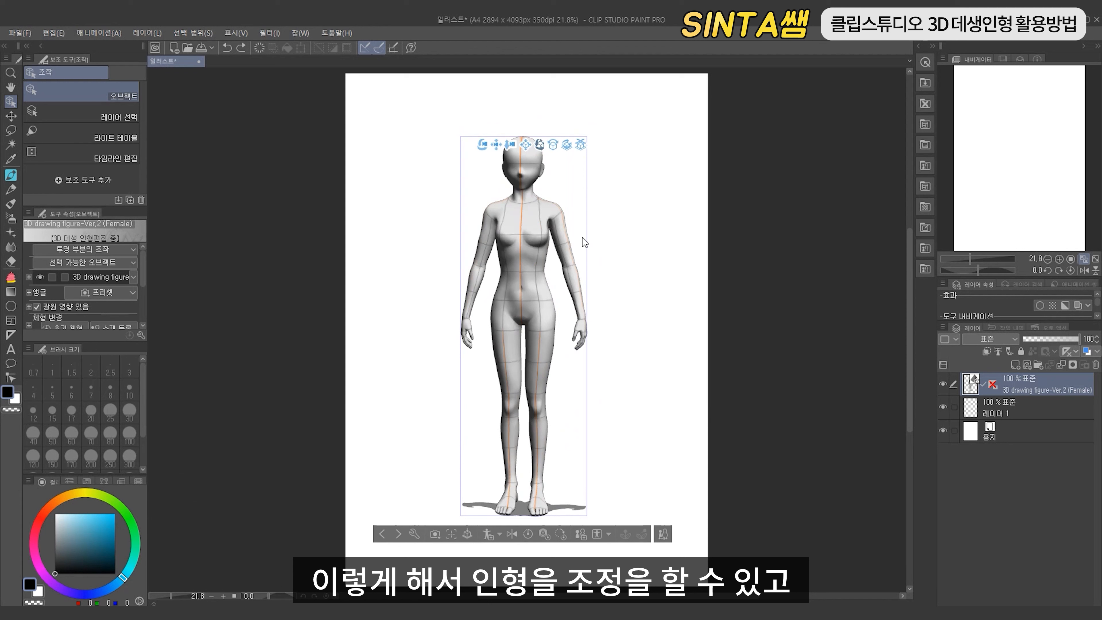
Try tilting the whole figure sideways within the view plane in both directions, undoing each rotation
click(551, 146)
drag(554, 147, 520, 184)
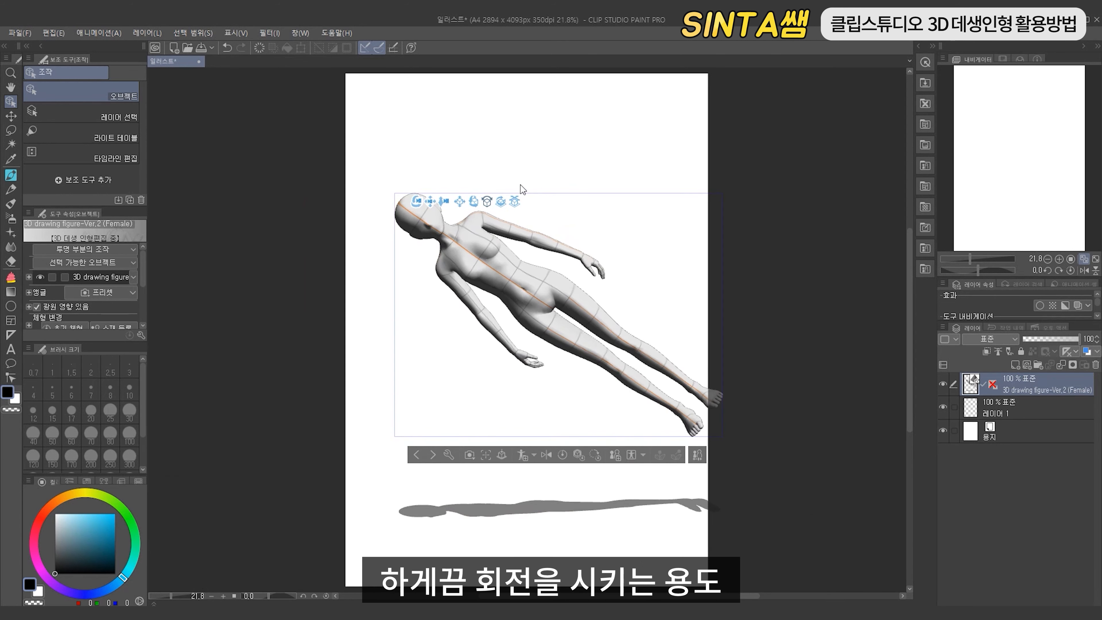
key(ctrl+z)
drag(621, 178, 616, 242)
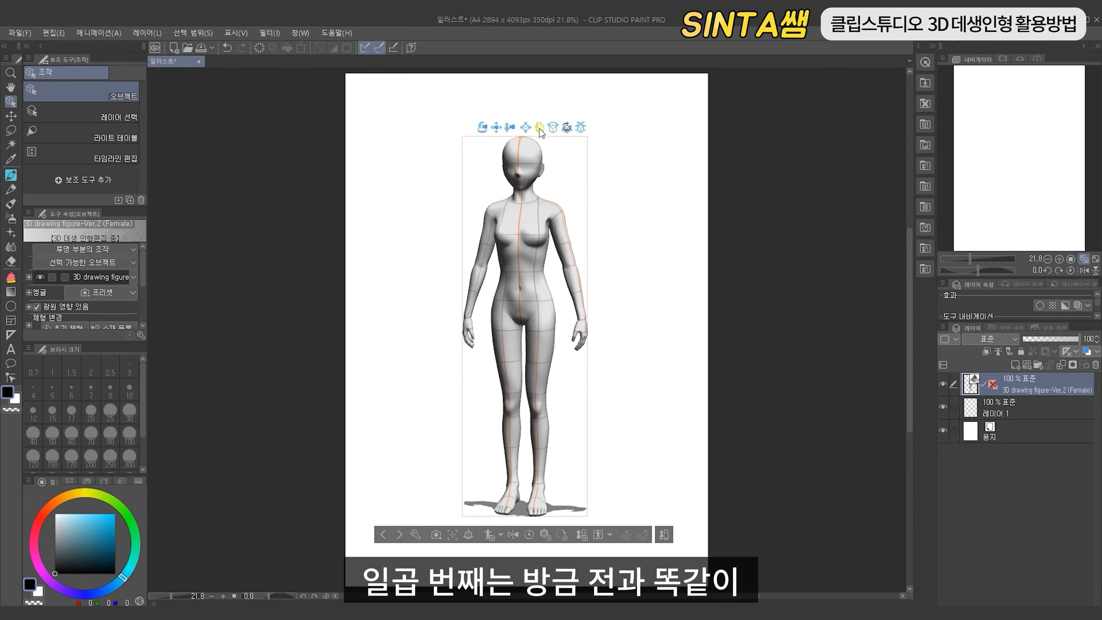
drag(539, 129, 665, 372)
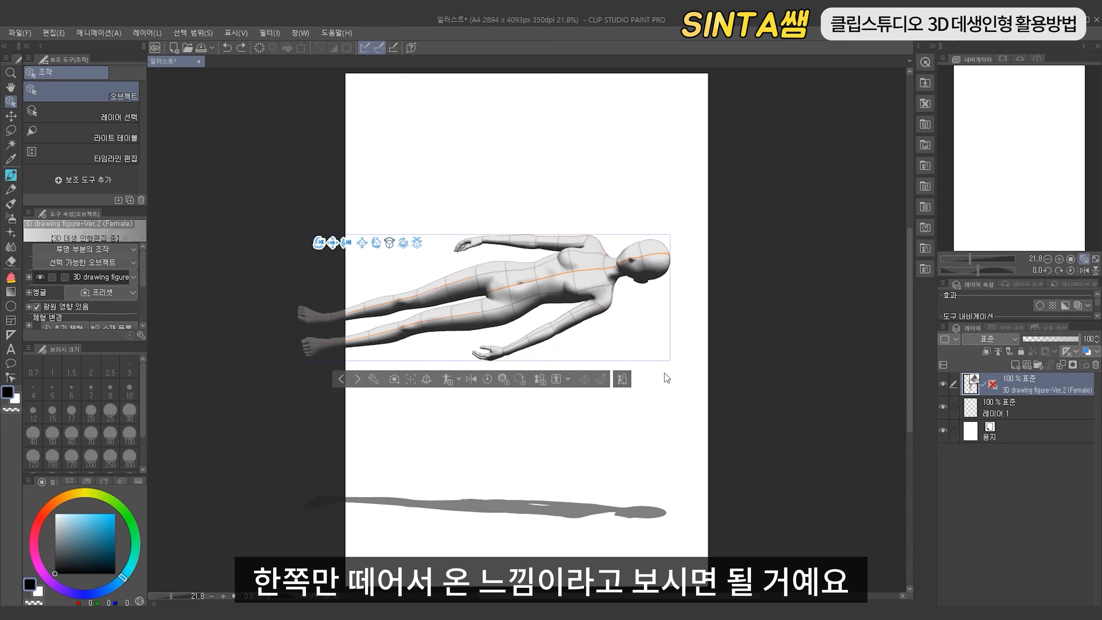
key(ctrl+z)
Spin the figure horizontally about its vertical axis, and slide it farther back along the ground plane
drag(564, 131, 404, 345)
drag(567, 346, 631, 340)
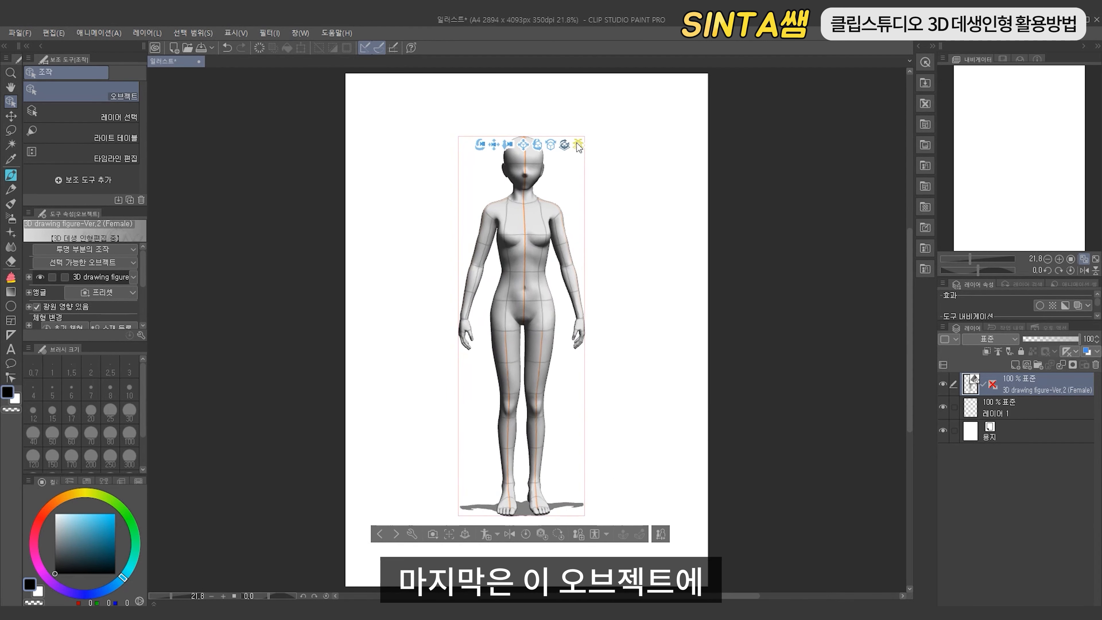
drag(611, 372, 511, 541)
drag(511, 538, 520, 541)
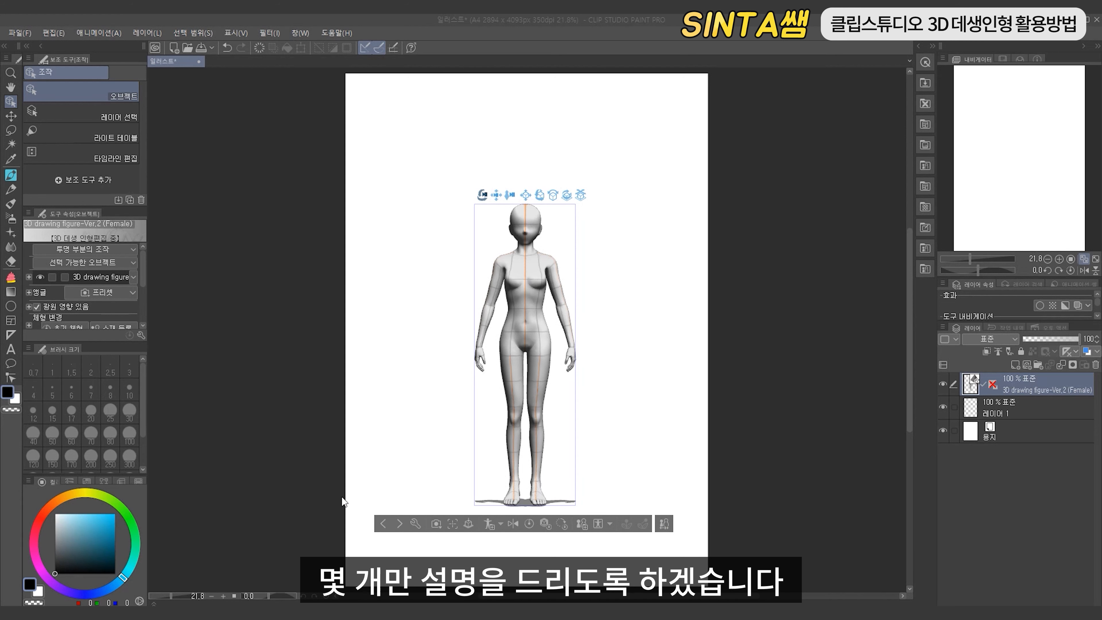
Open the camera angle presets and try the full-body, upper-body and head close-up views from the front, side and back
click(435, 525)
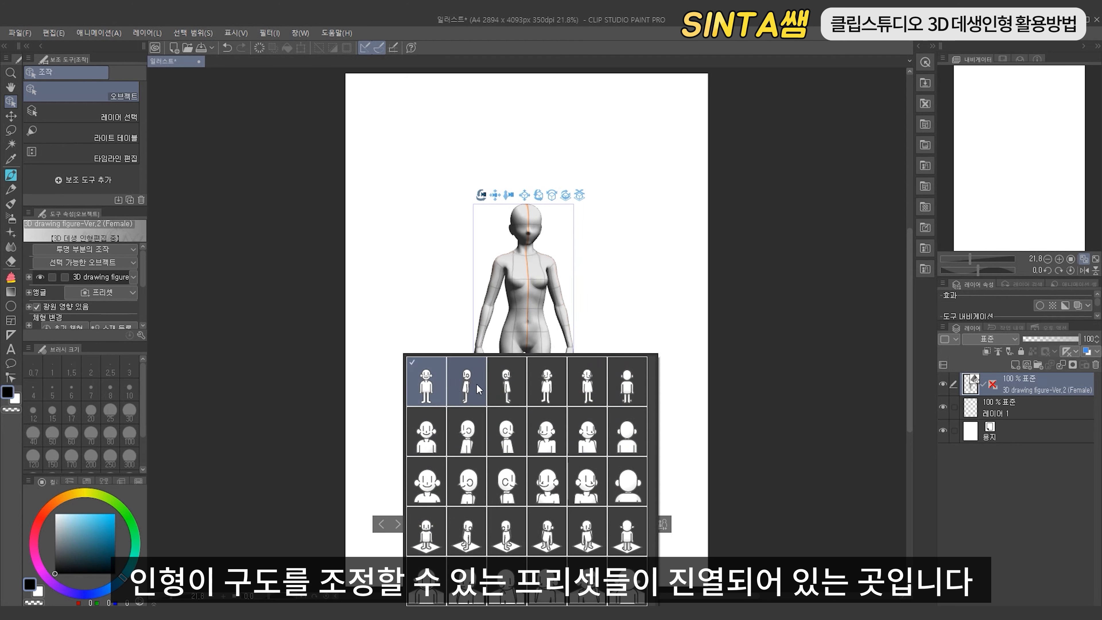
click(587, 384)
click(627, 431)
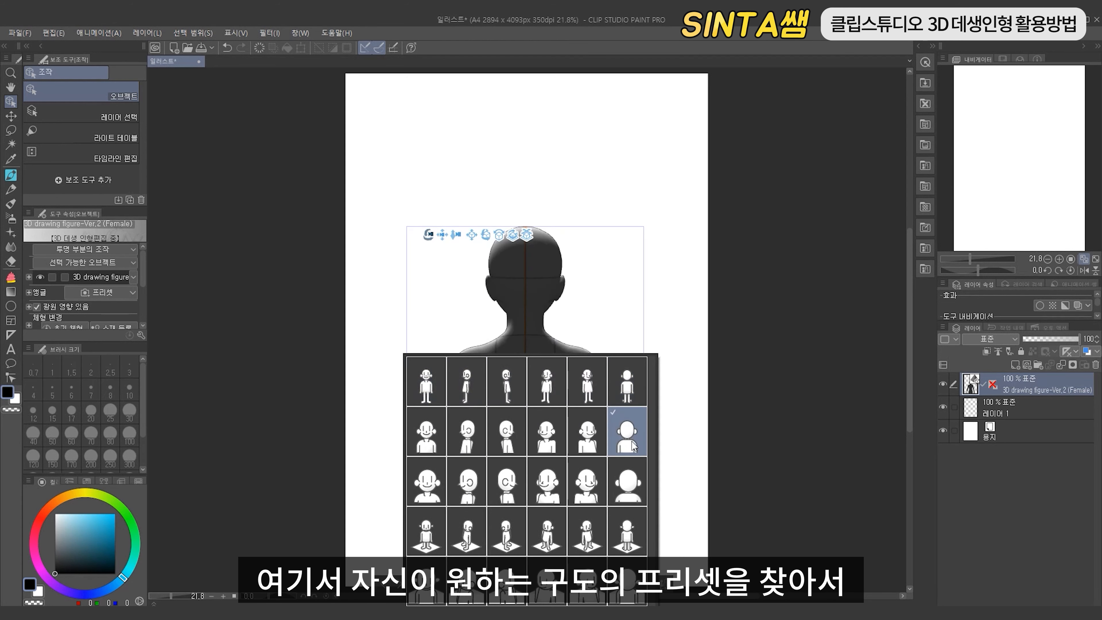
click(587, 431)
click(546, 431)
click(507, 431)
click(466, 431)
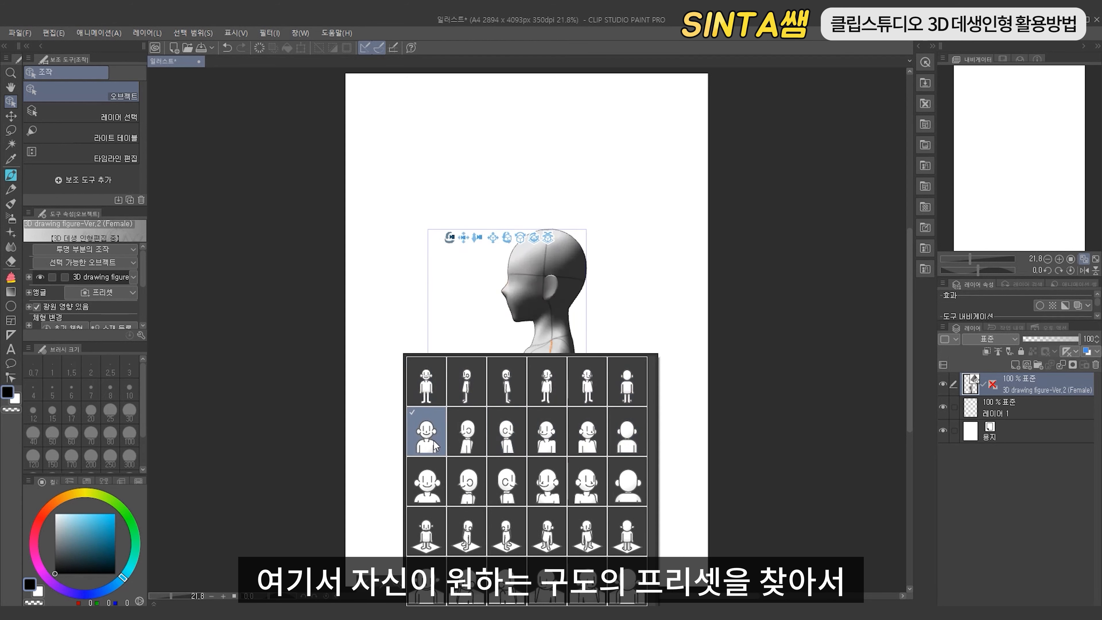
click(426, 431)
click(426, 482)
click(506, 482)
click(627, 482)
Try the high-angle full-body camera presets and apply the front-facing one to the figure
click(621, 529)
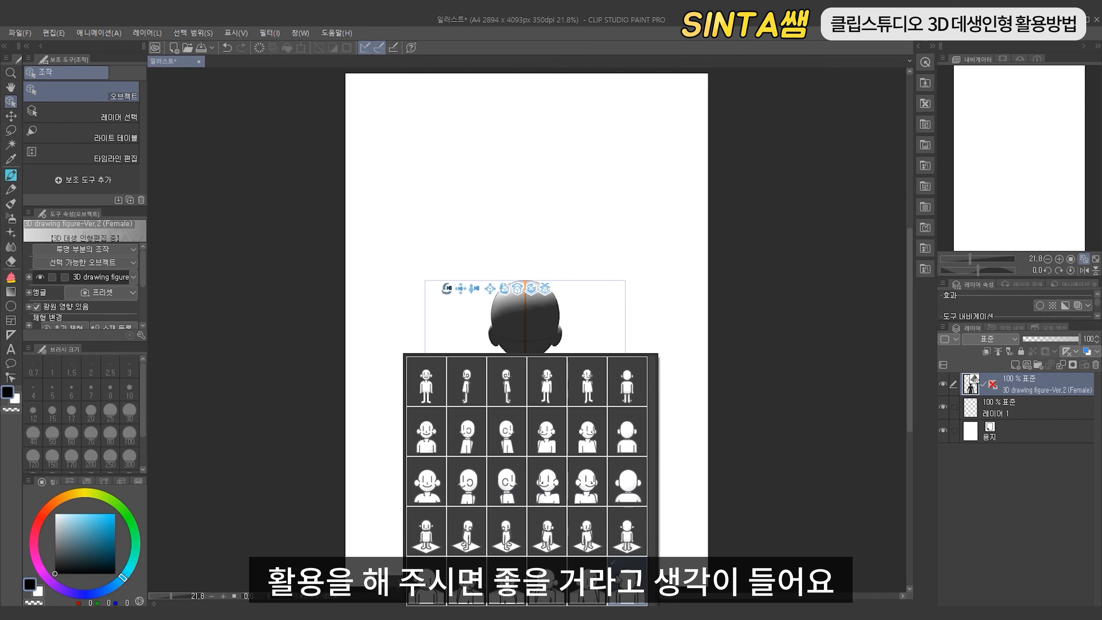
click(585, 530)
click(547, 530)
click(499, 543)
click(466, 530)
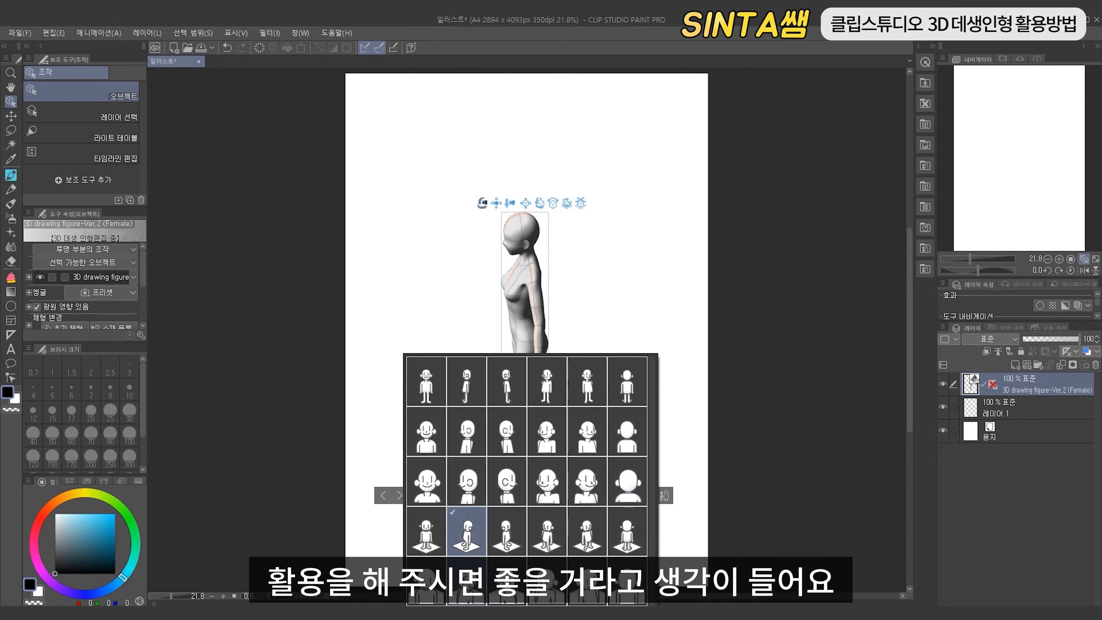
click(427, 482)
click(427, 530)
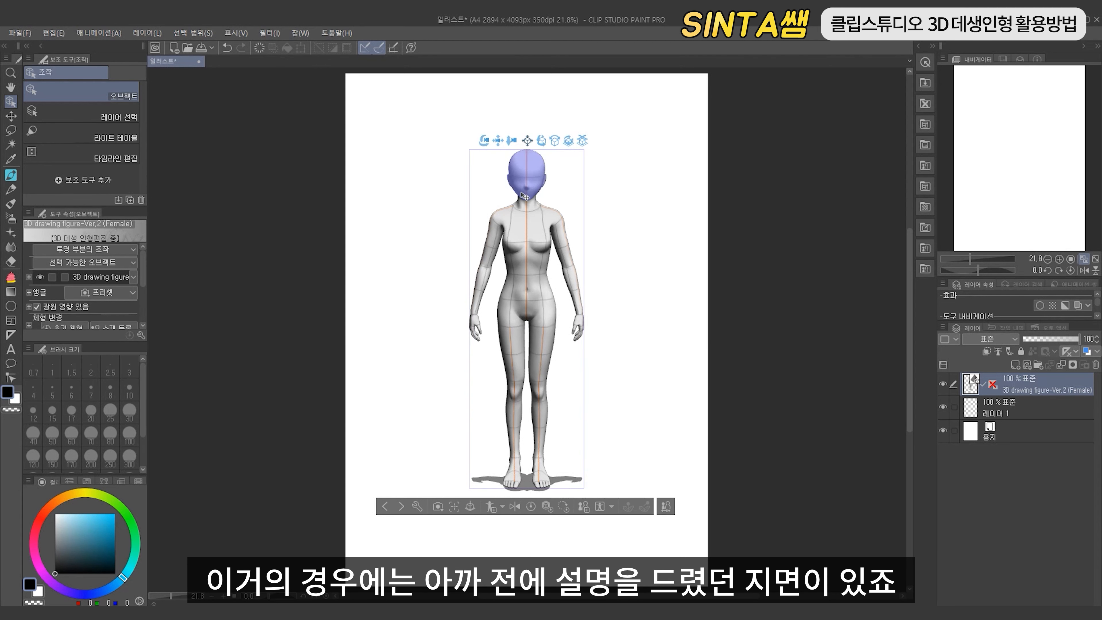
Lift the figure above the ground plane and snap it back onto the ground
click(637, 327)
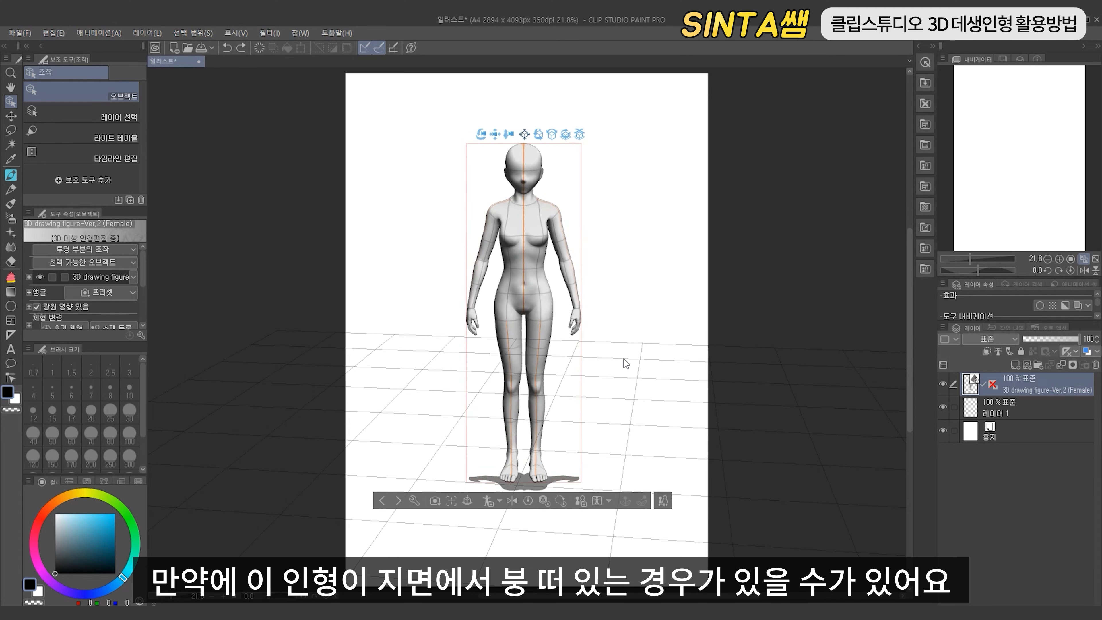
drag(622, 340, 621, 302)
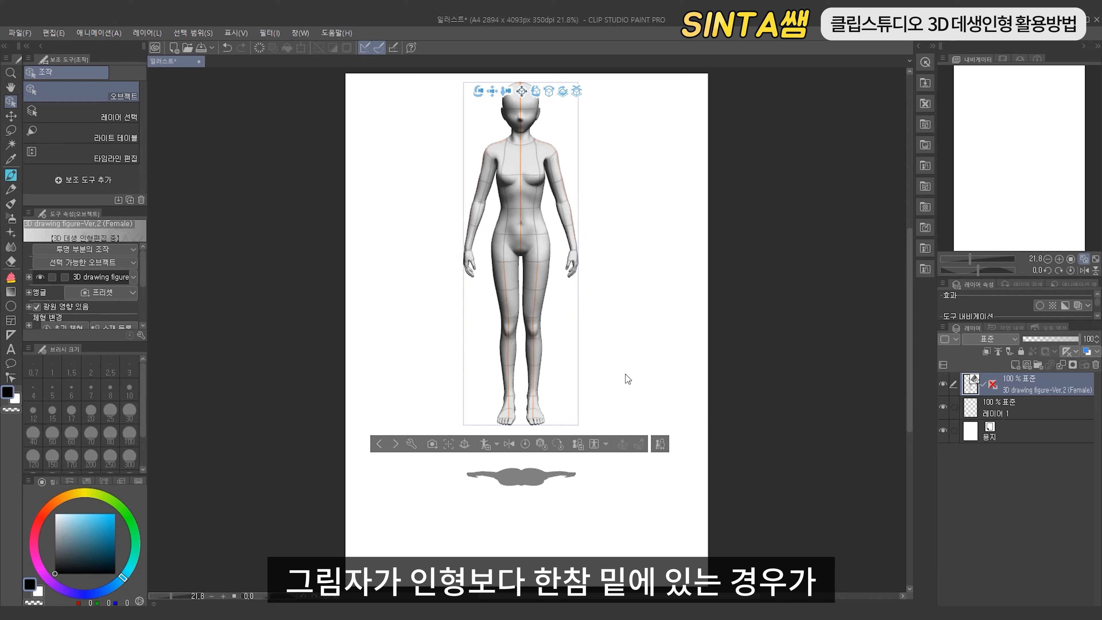
drag(625, 374, 631, 325)
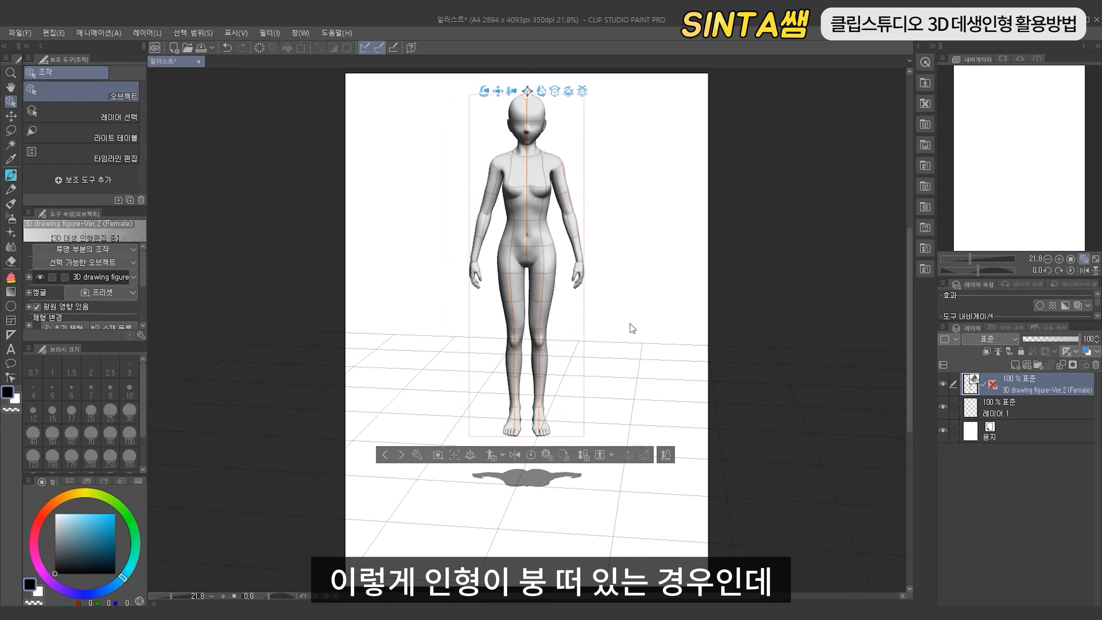
click(471, 455)
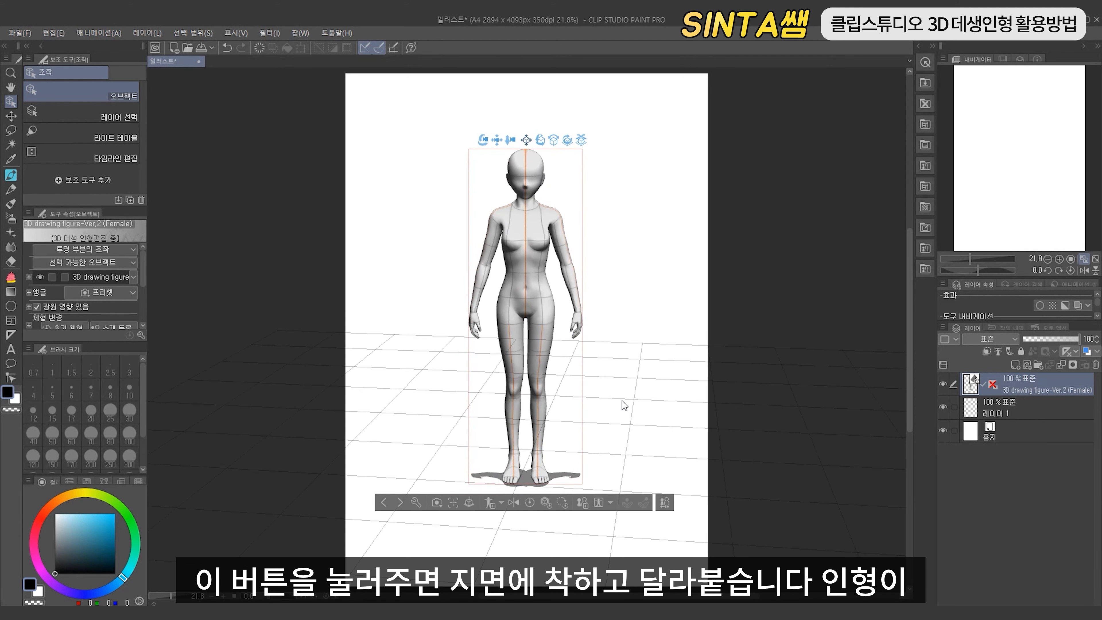
drag(621, 401, 622, 401)
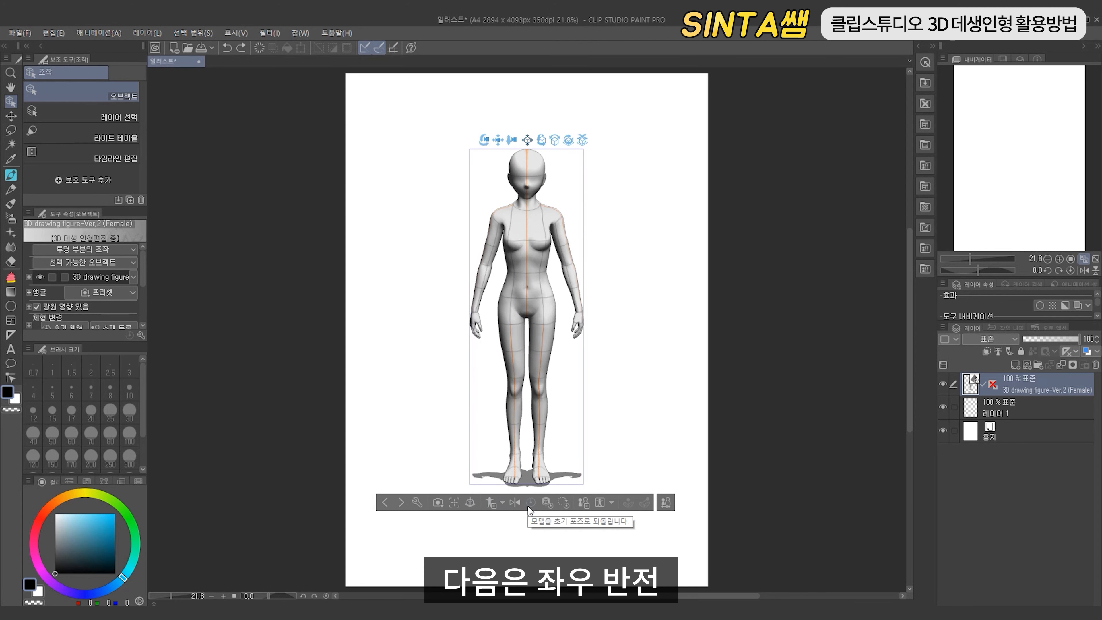
Flip the figure's pose horizontally
click(516, 503)
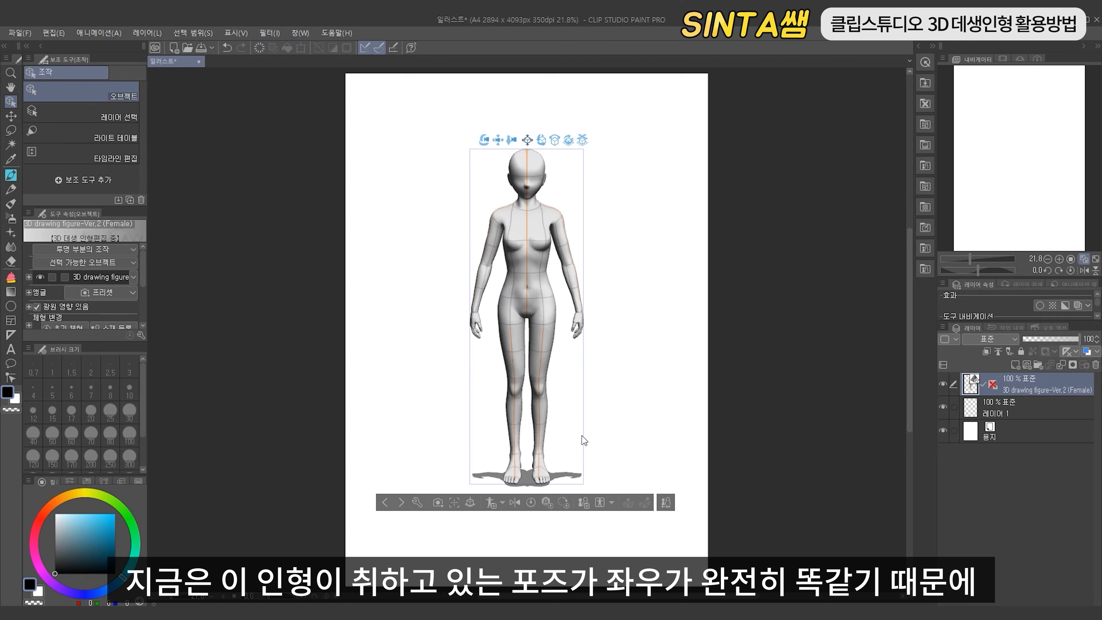
Flip the standing figure horizontally and apply the seated Relax (man) pose from the Pose materials to it
click(520, 506)
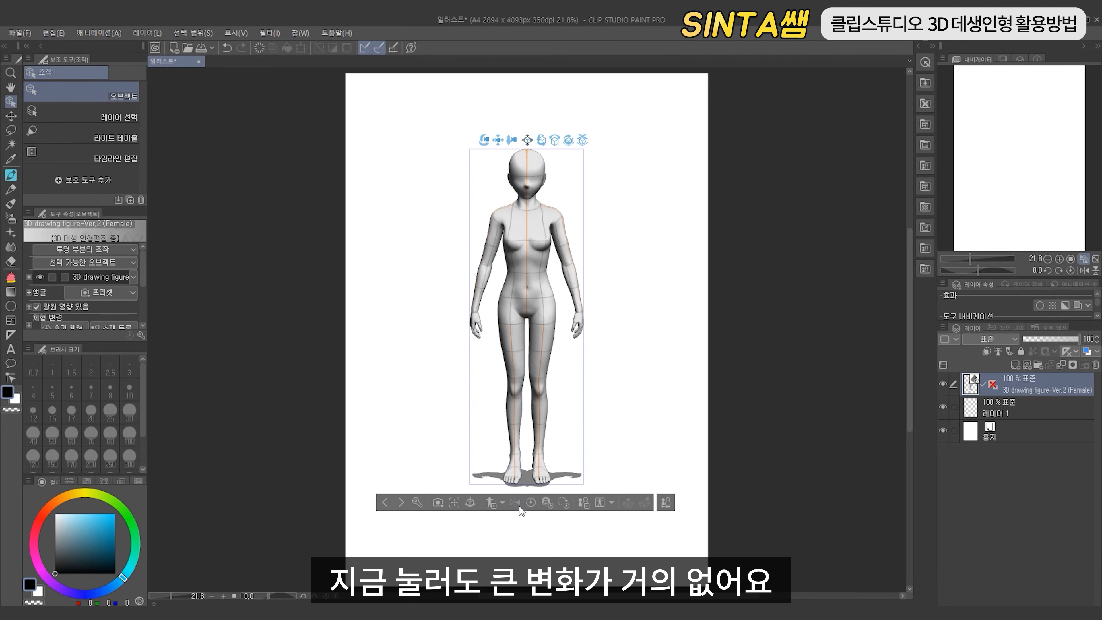
click(923, 265)
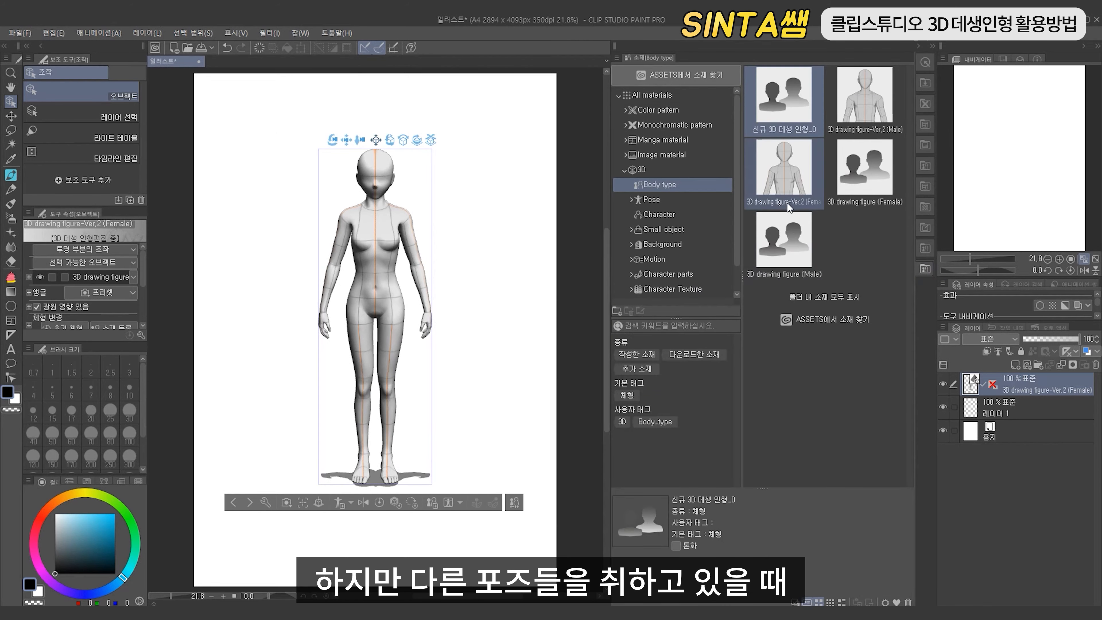
click(668, 204)
drag(865, 100, 375, 309)
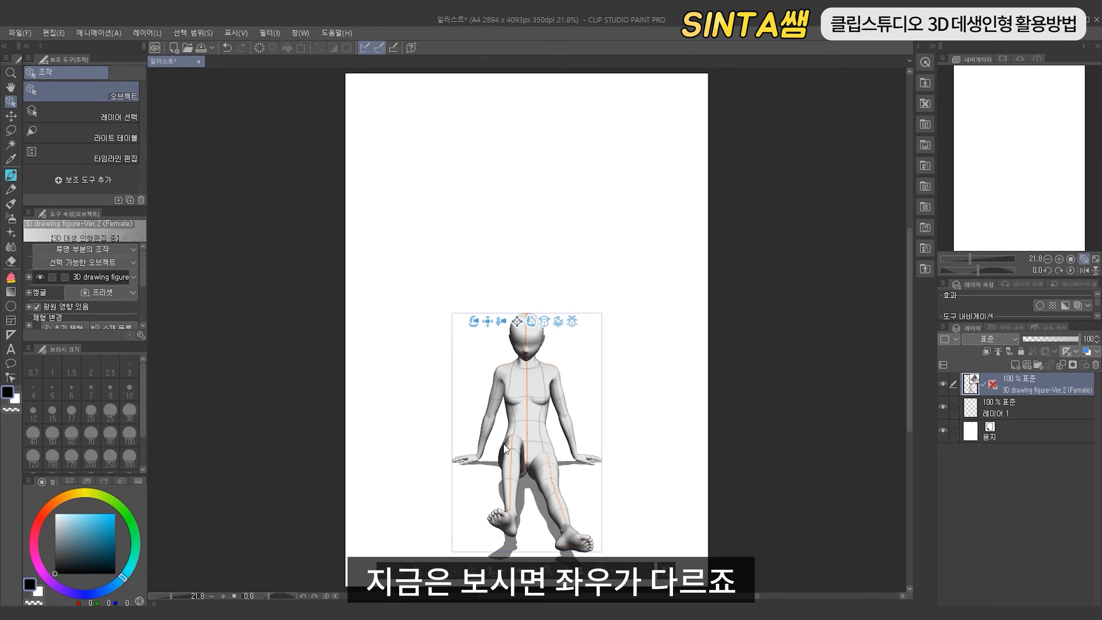
Raise the seated figure, flip its pose horizontally, and flip it back again
drag(557, 475, 520, 522)
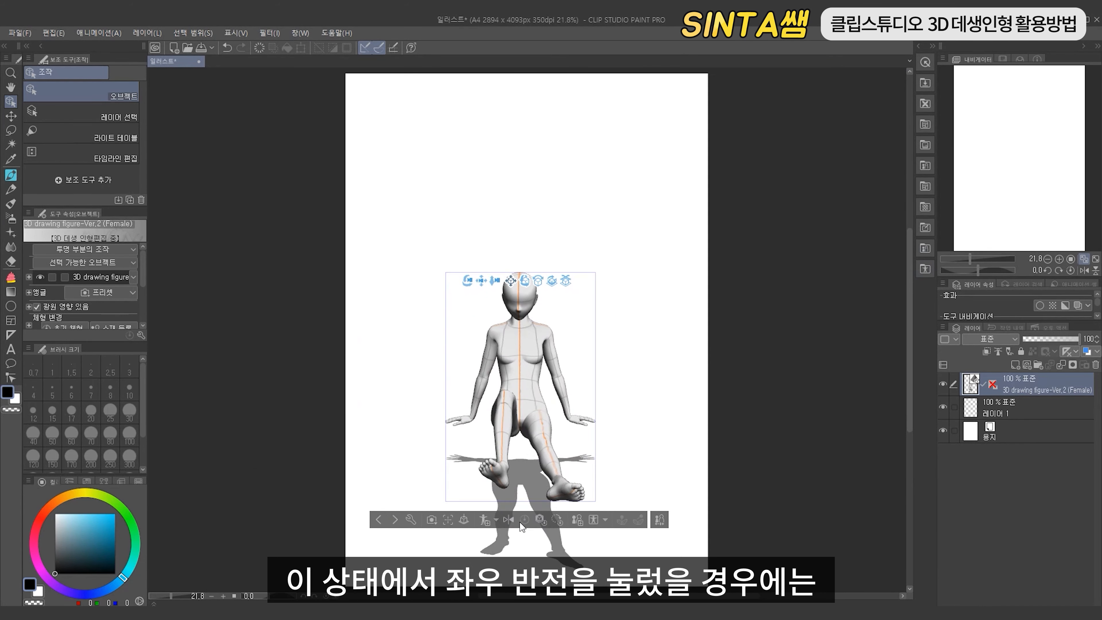
click(509, 519)
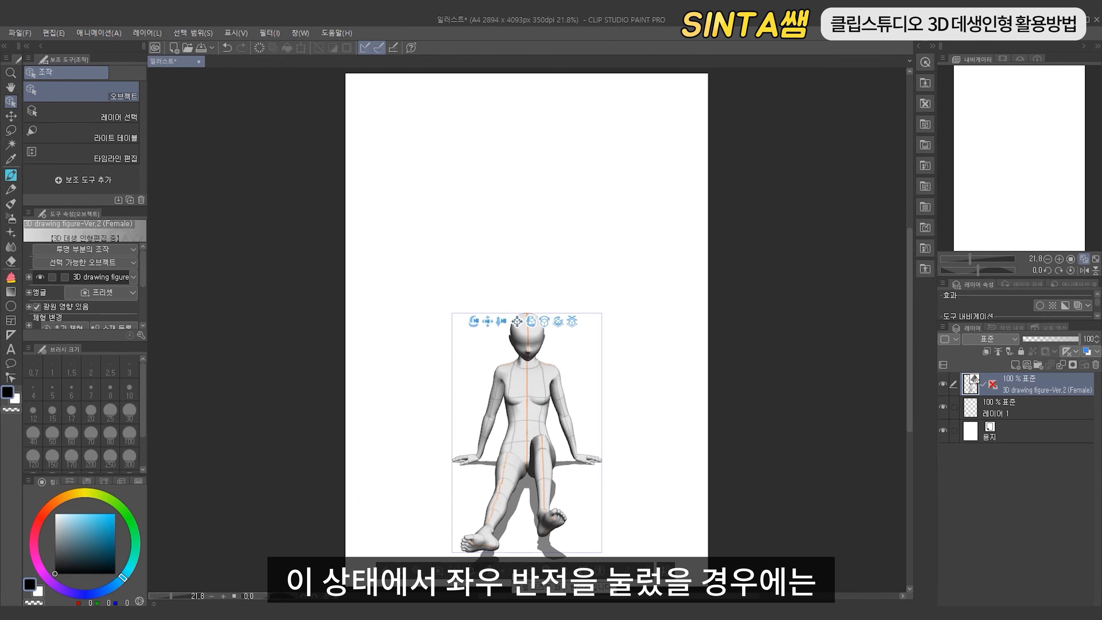
click(513, 573)
click(513, 572)
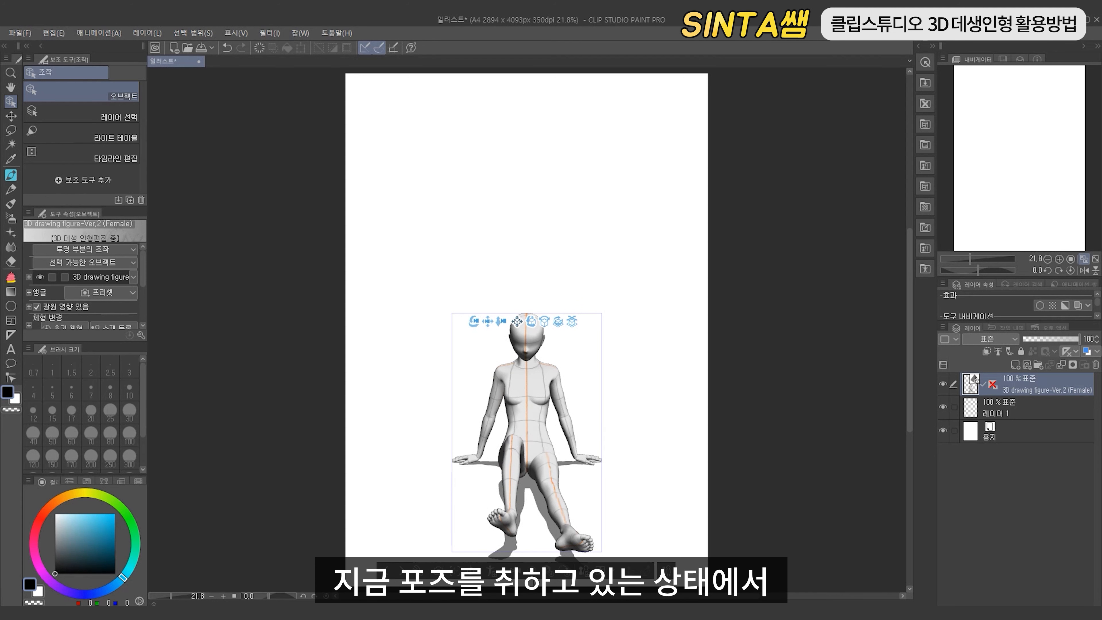
Reset the figure to its default standing pose, and try tilting it sideways before resetting the model's rotation
click(501, 321)
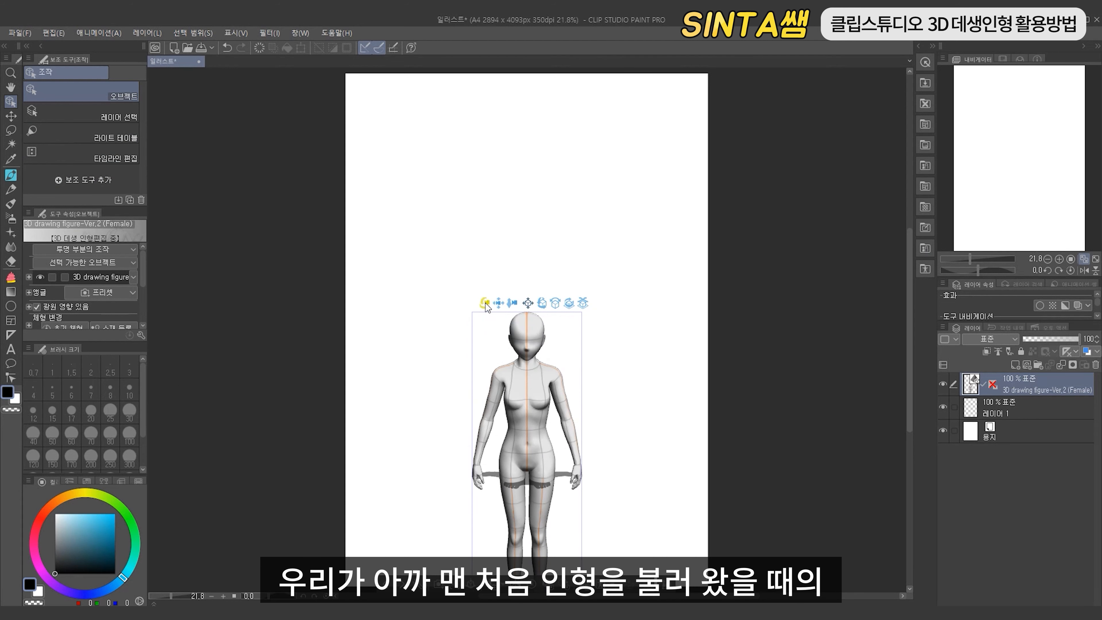
click(526, 417)
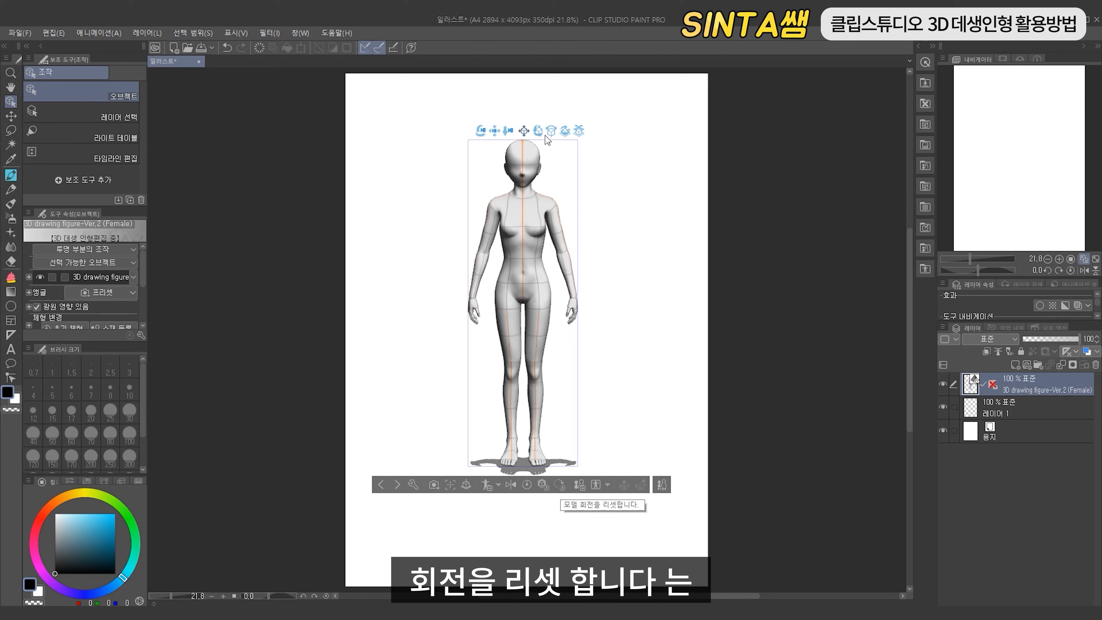
drag(592, 154, 658, 306)
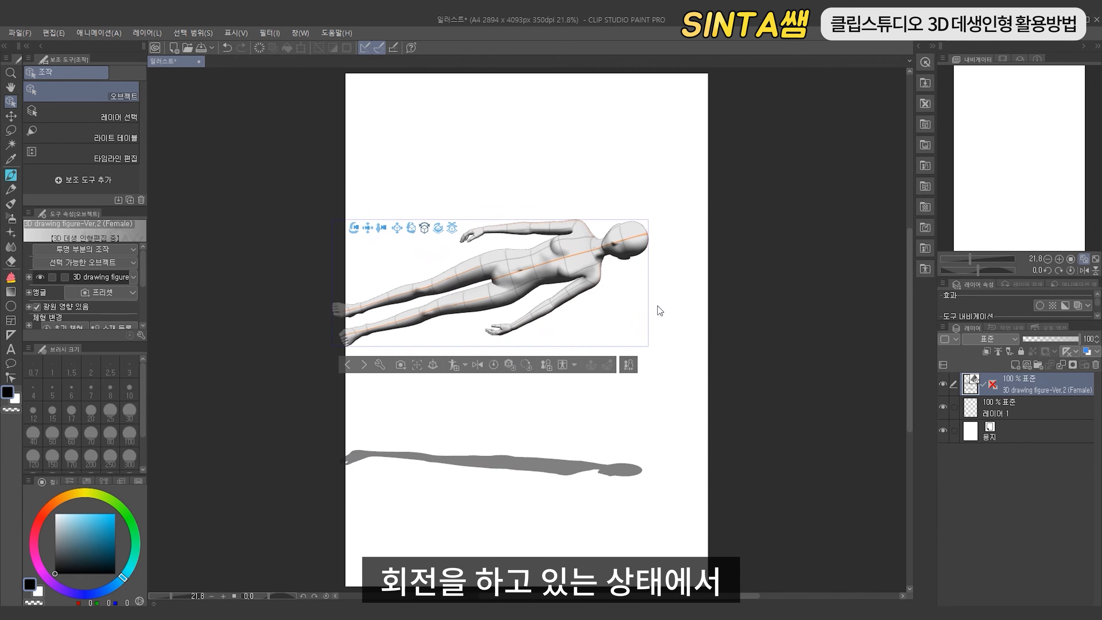
click(521, 362)
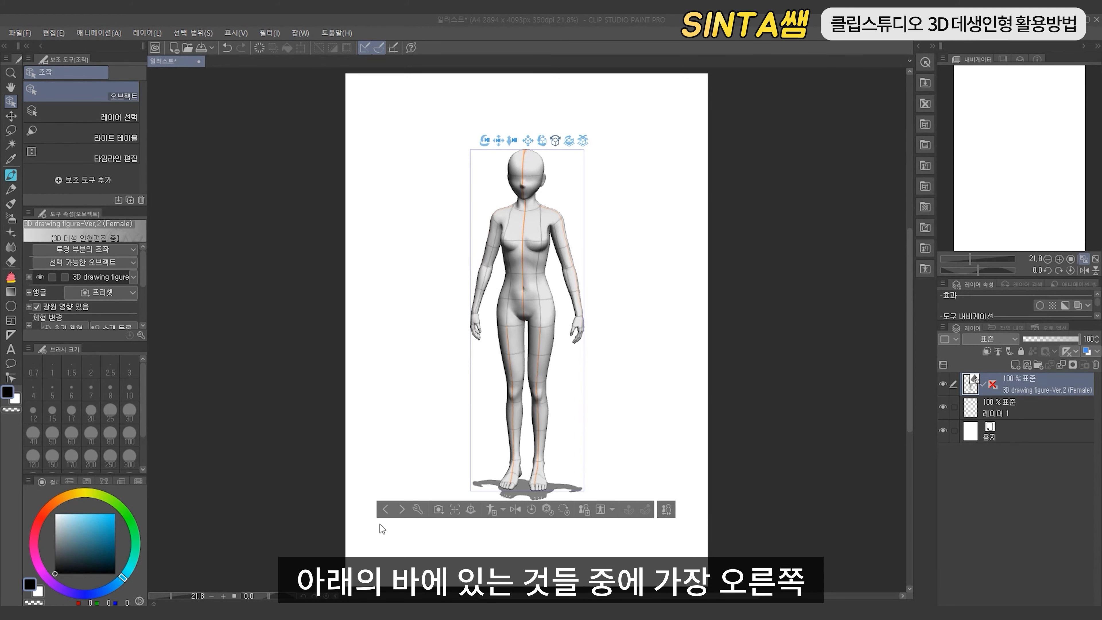
Open the figure's body shape settings and look through the adjustable regions from the head down to the feet
click(666, 510)
drag(765, 99, 728, 154)
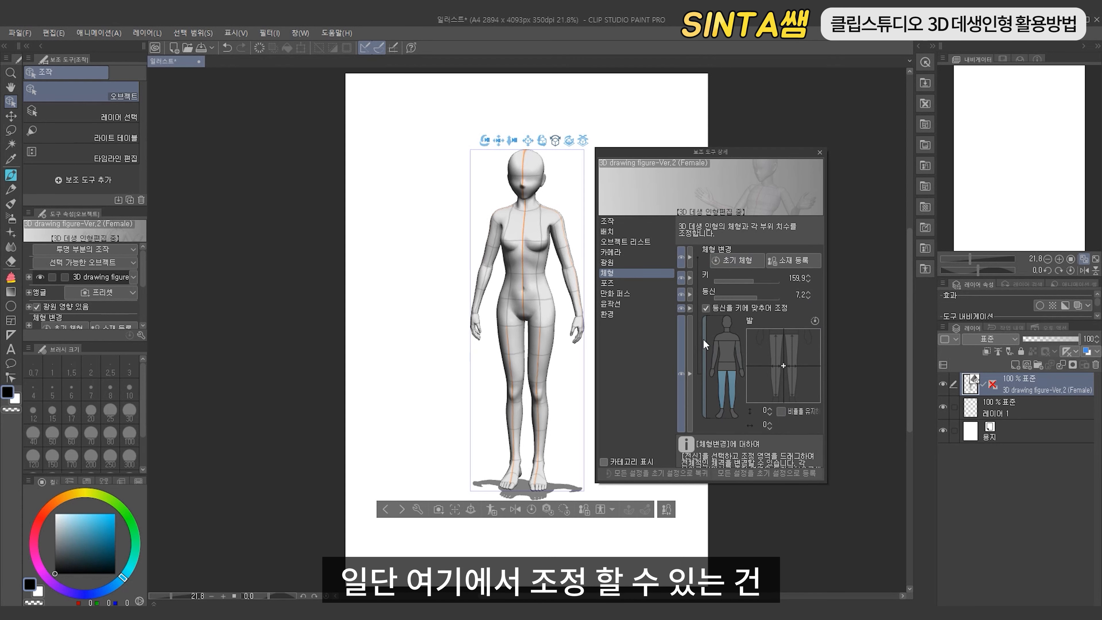
click(726, 324)
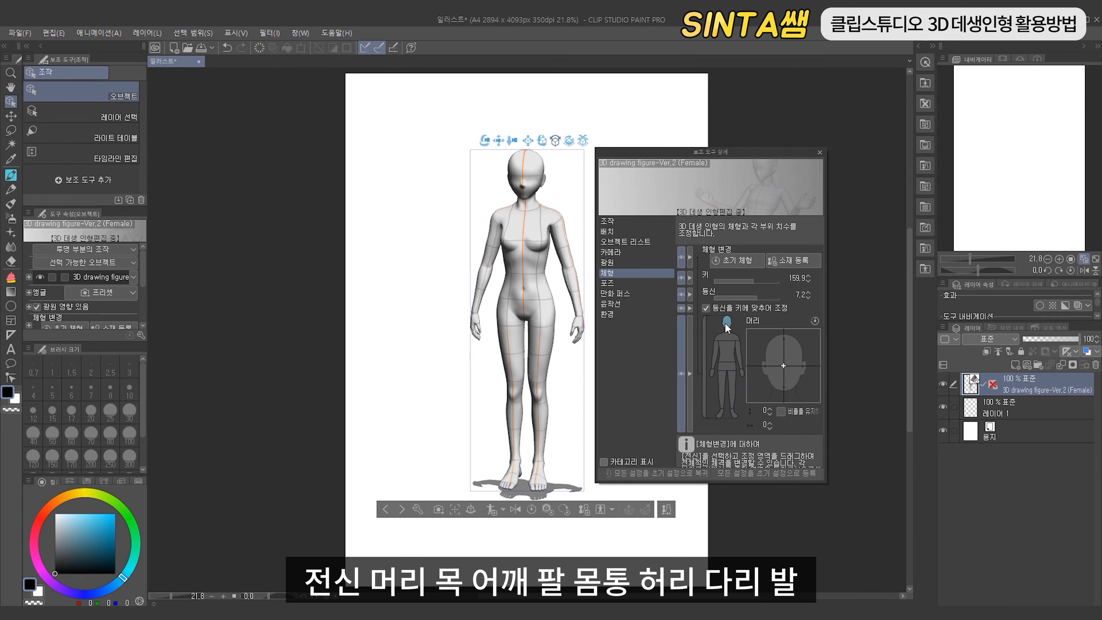
click(728, 334)
click(720, 347)
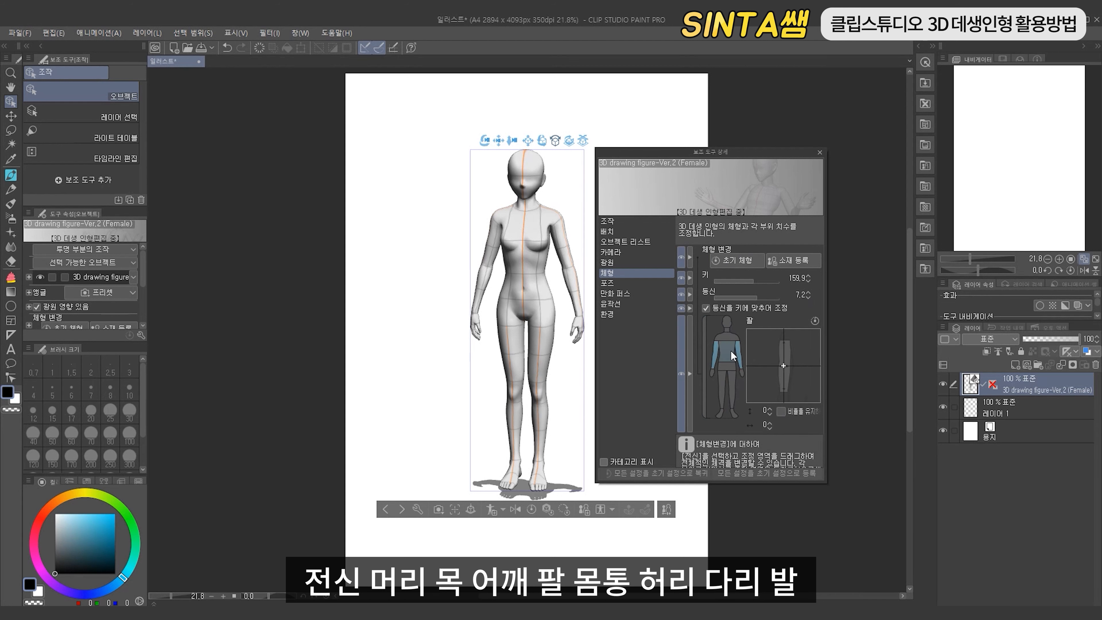
click(730, 350)
click(728, 368)
click(724, 380)
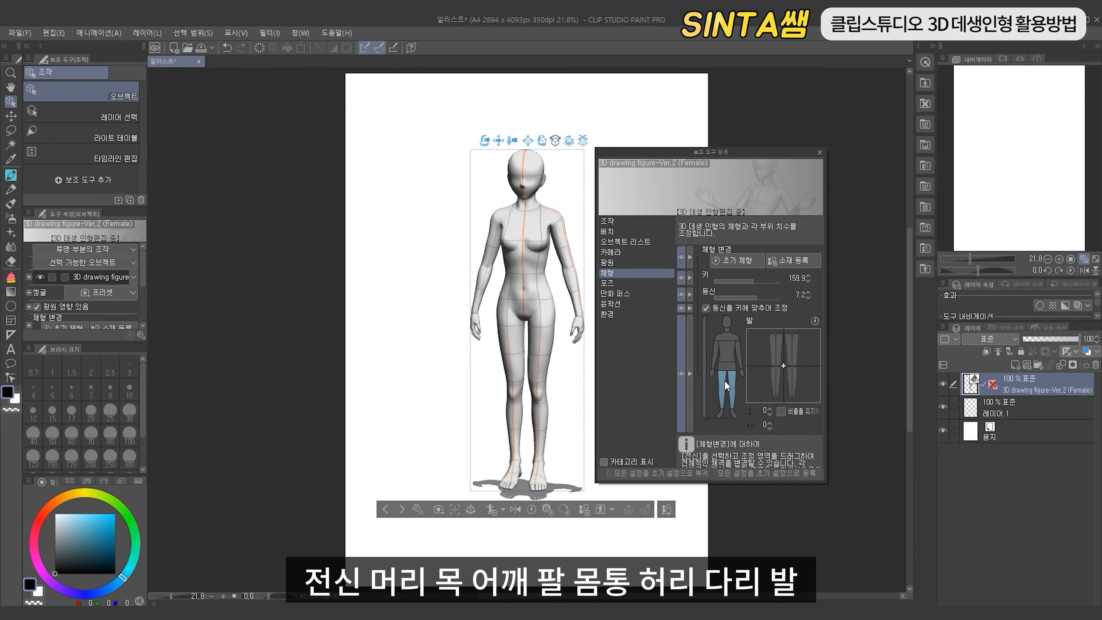
click(720, 413)
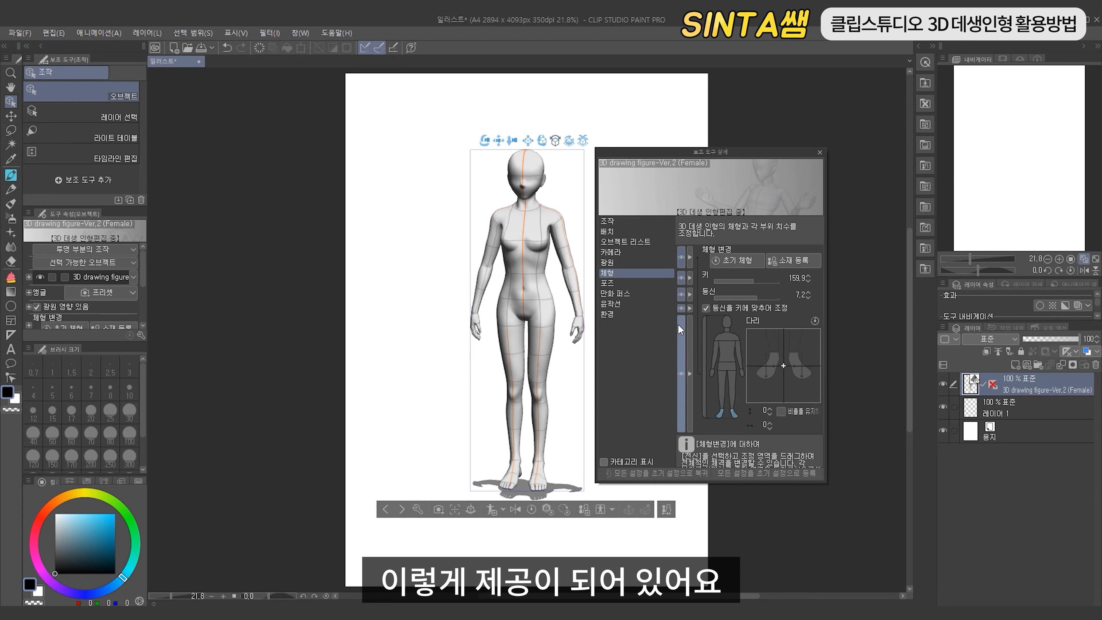
Try the thin, heavy and childlike whole-body extremes, and set the curvy build with vertical 50 and horizontal 0
click(703, 335)
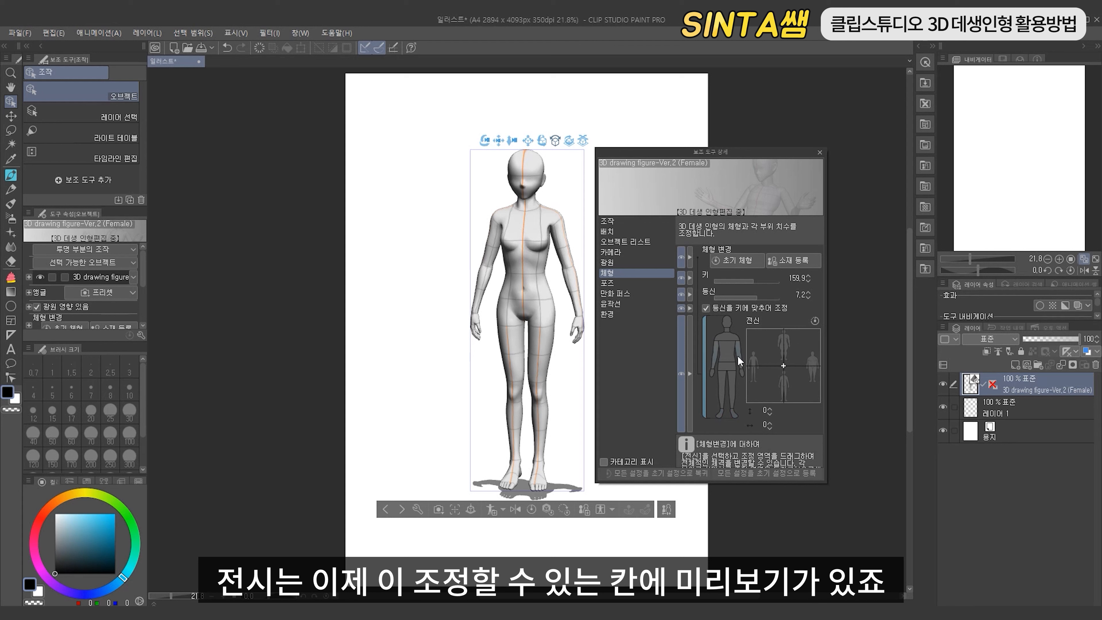
drag(783, 366, 782, 365)
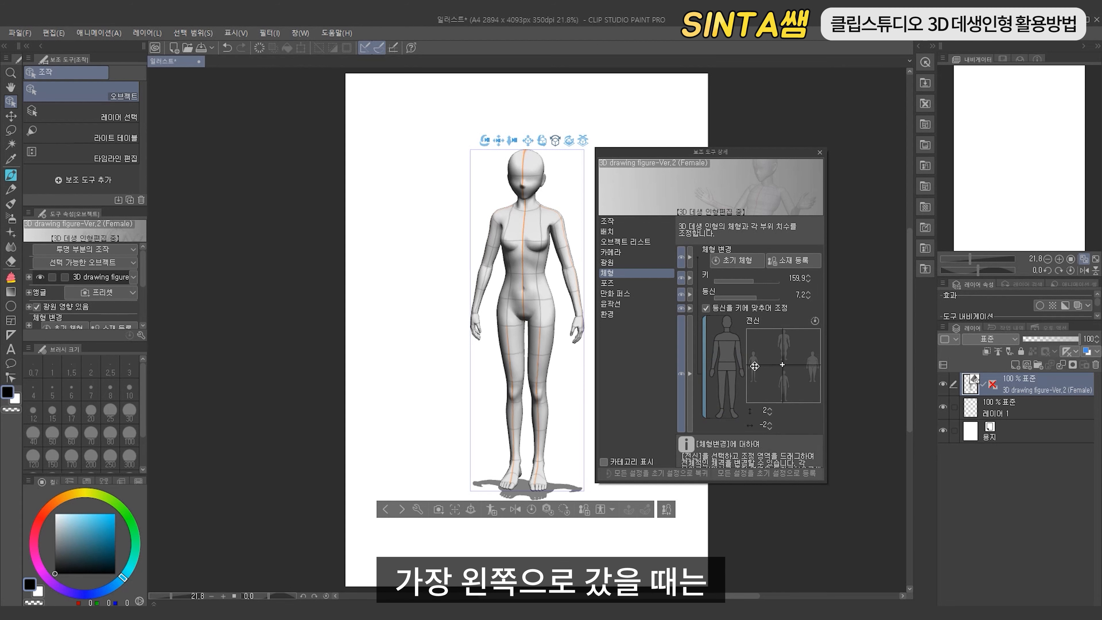
drag(755, 366, 746, 366)
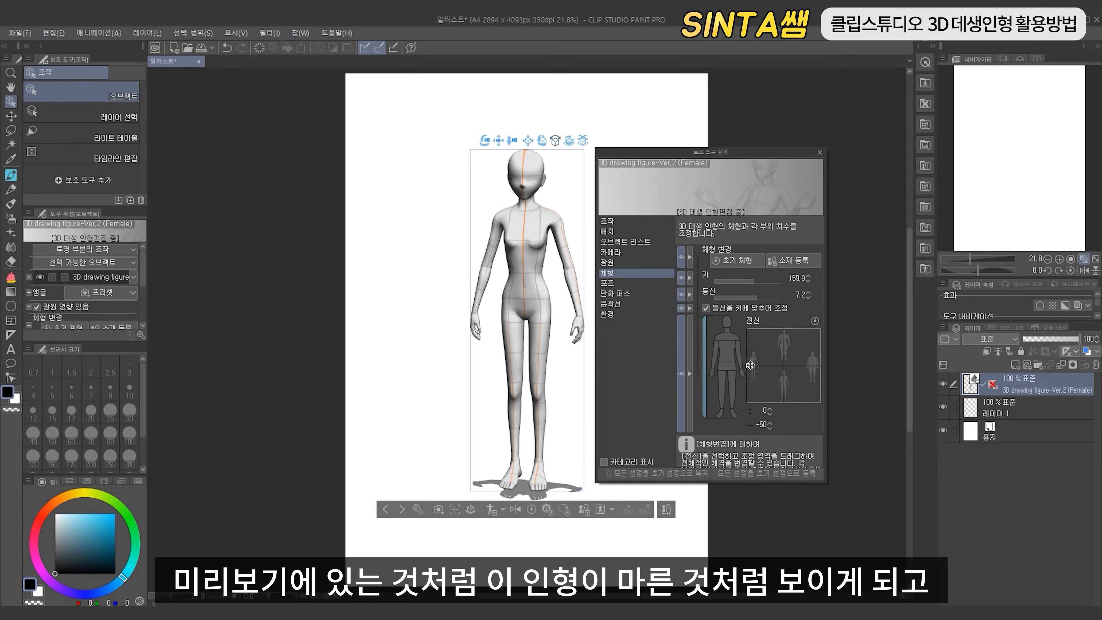
click(822, 366)
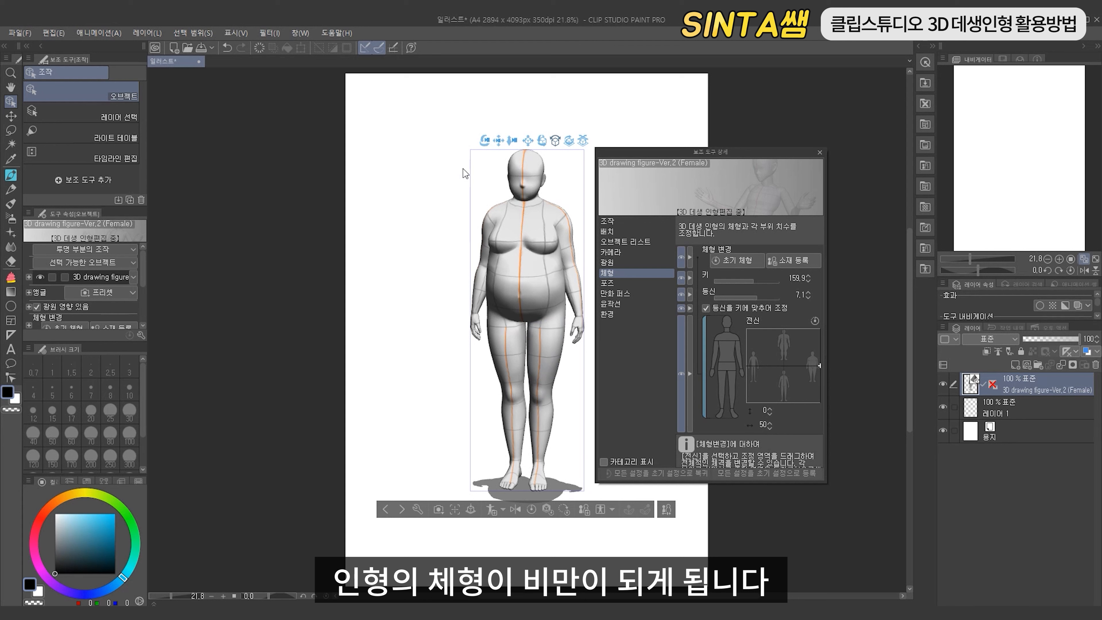
click(784, 404)
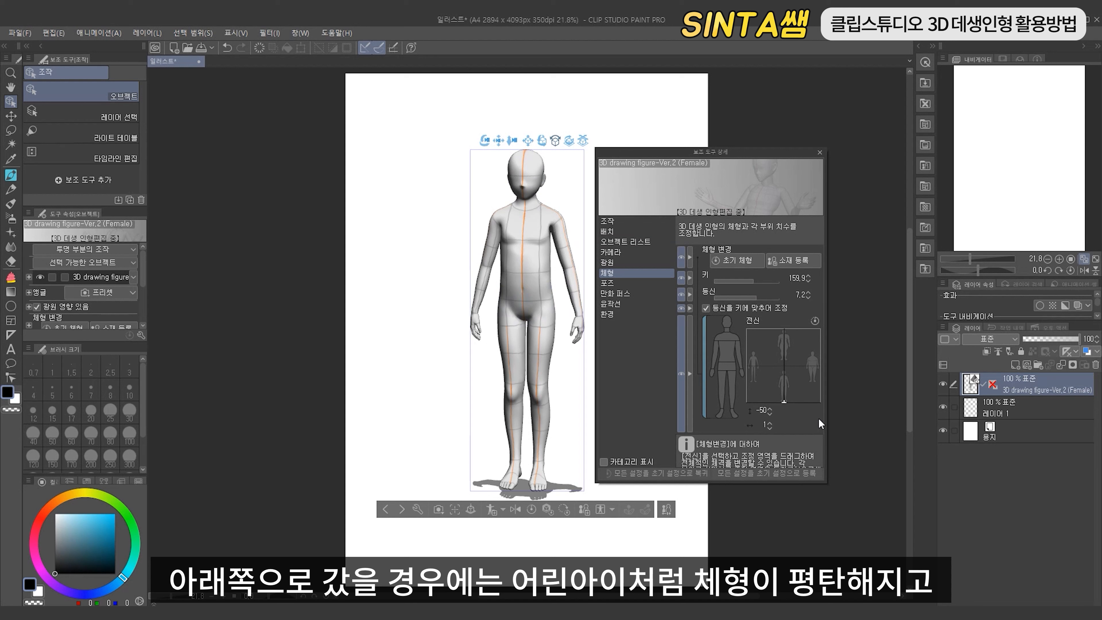
drag(783, 401, 784, 329)
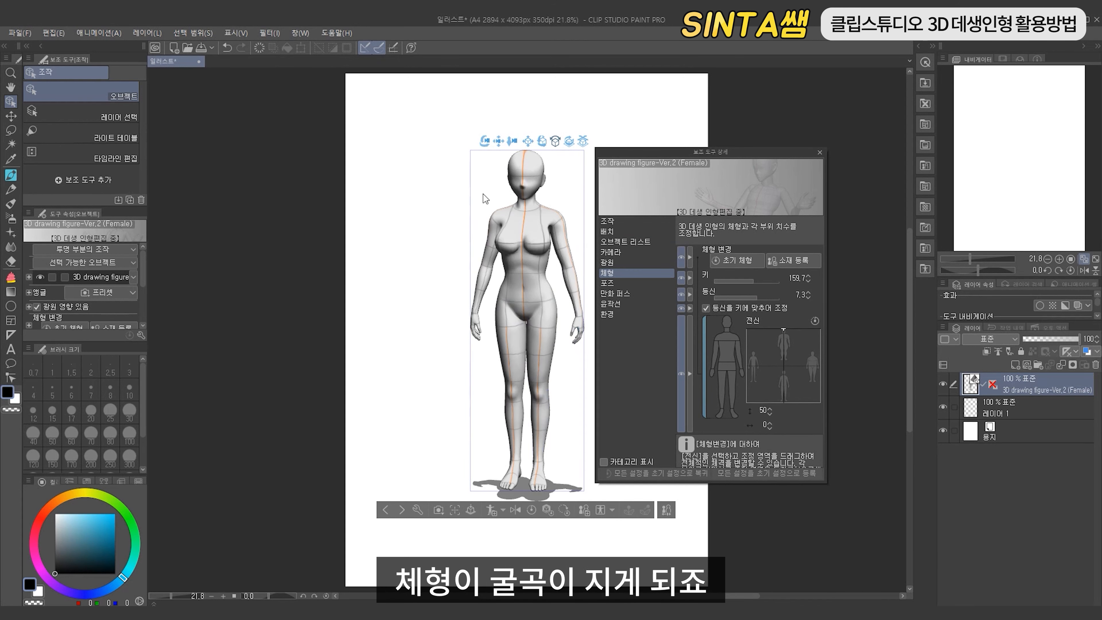
mouse_move(781, 331)
mouse_down()
mouse_move(784, 369)
mouse_move(784, 329)
mouse_up()
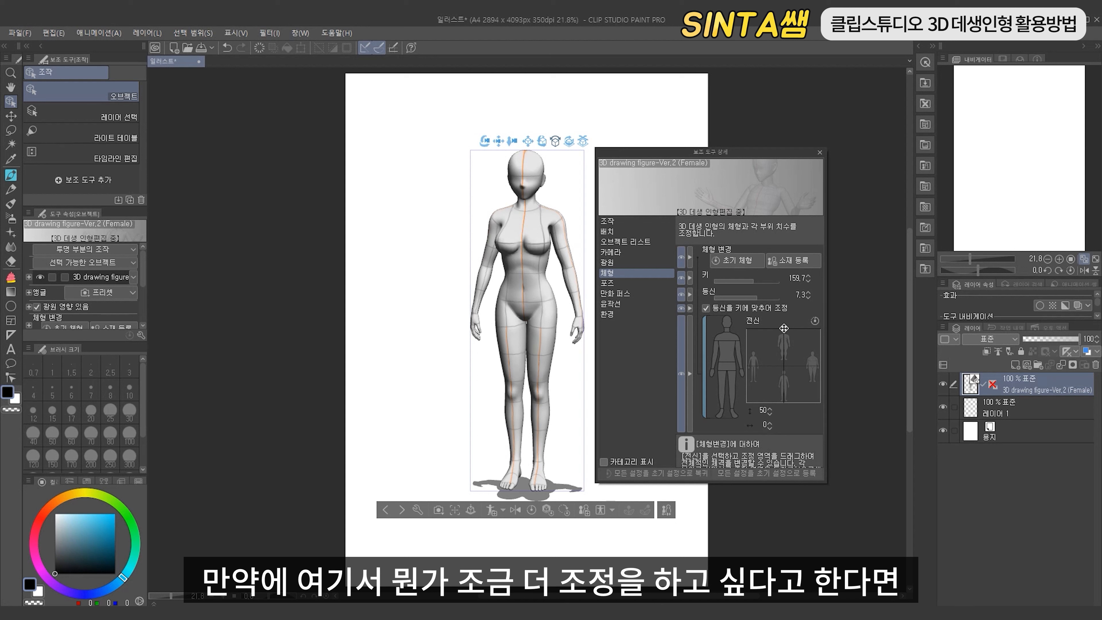
Select the waist region of the body shape and adjust its width, trying the values 3, 5 and 0
click(726, 328)
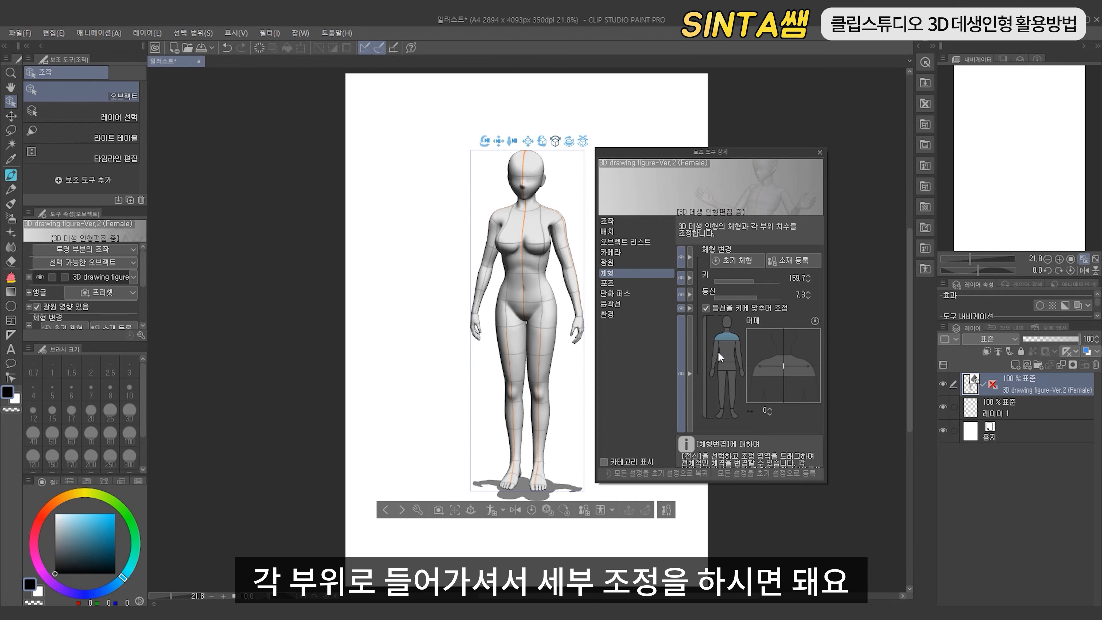
click(717, 351)
click(727, 365)
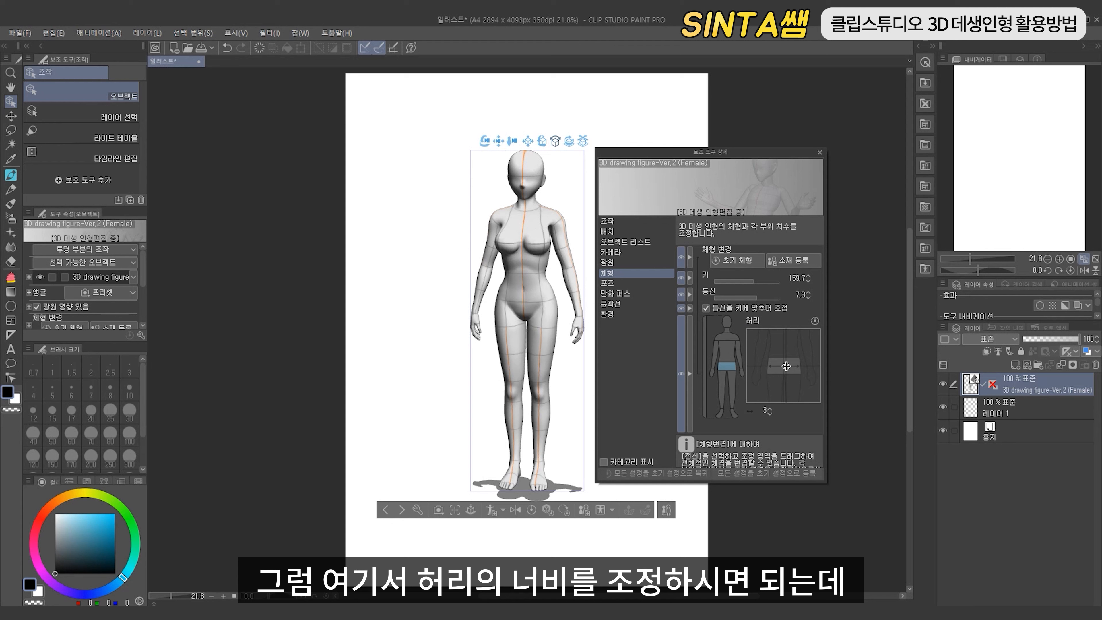
drag(790, 365, 787, 364)
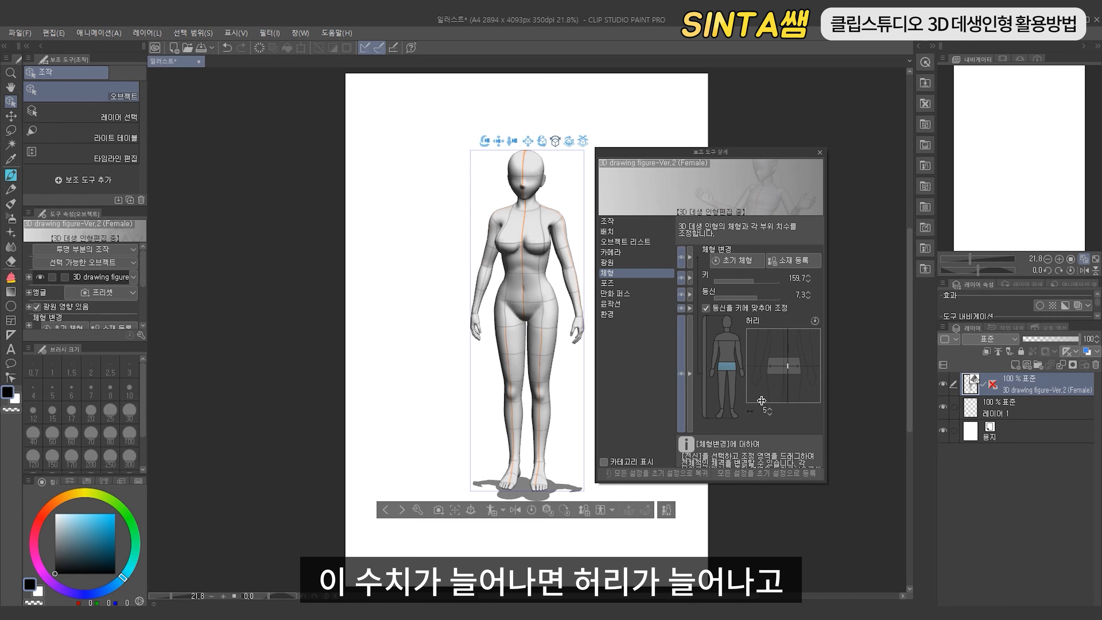
drag(791, 367, 776, 363)
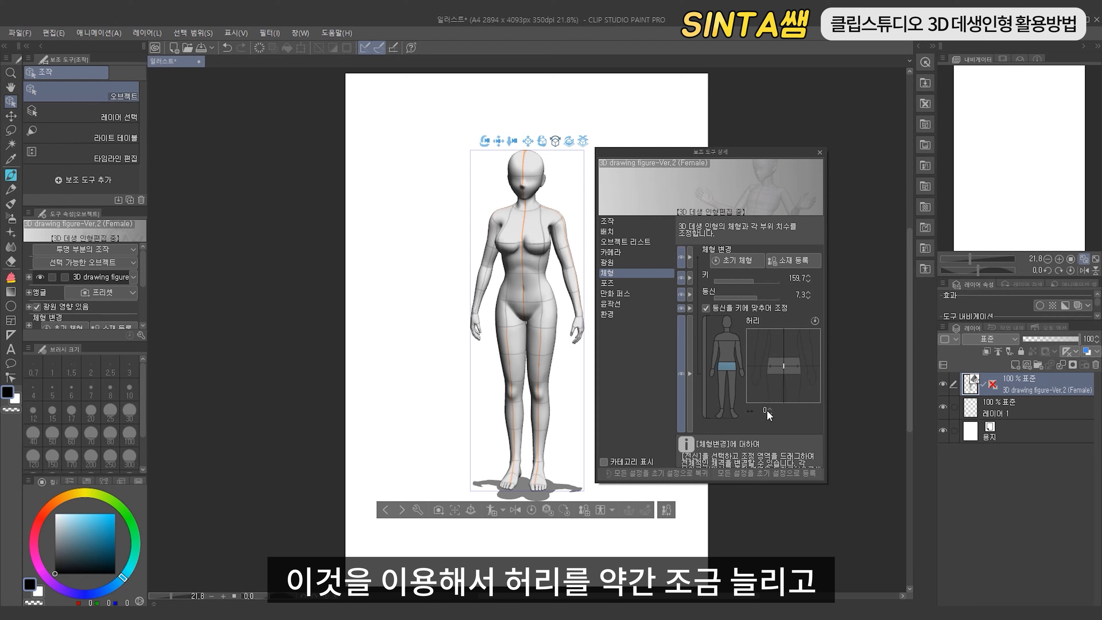
Try different lengths and thicknesses for the figure's legs, and restore both leg values to 0
click(734, 386)
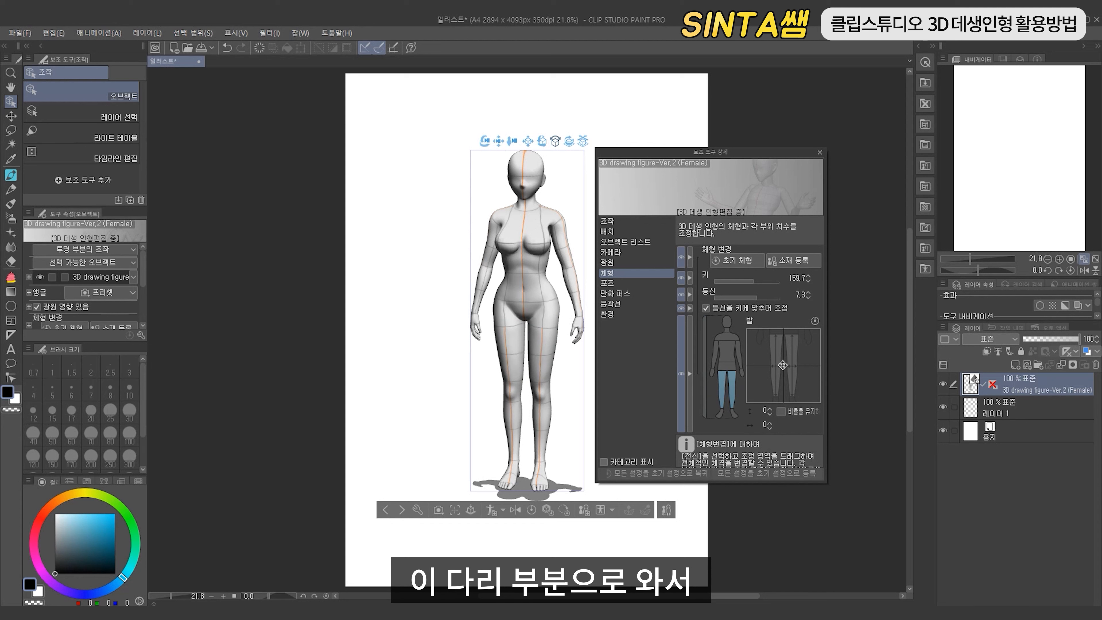
mouse_move(783, 366)
mouse_down()
mouse_move(794, 368)
mouse_move(776, 367)
mouse_up()
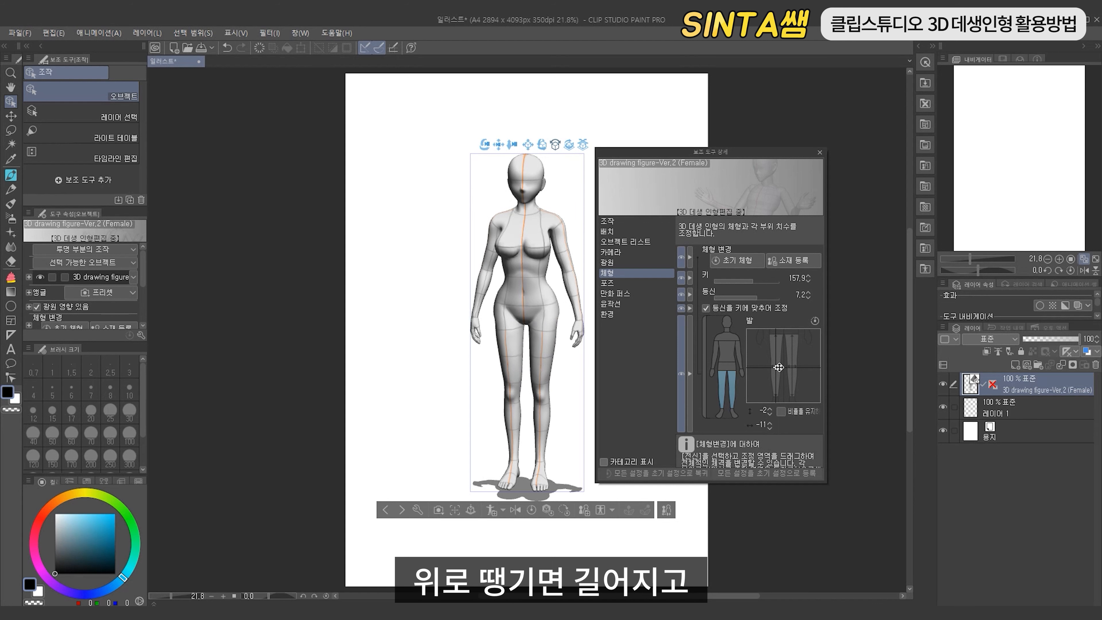
mouse_move(780, 357)
mouse_down()
mouse_move(784, 375)
mouse_move(783, 365)
mouse_up()
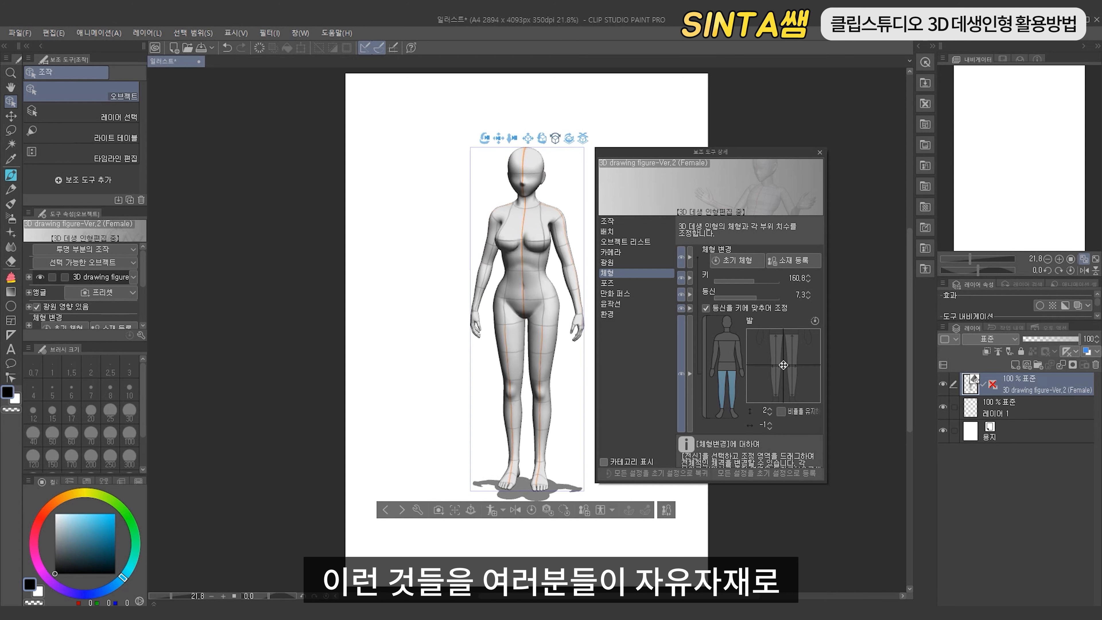
double_click(758, 411)
text(0)
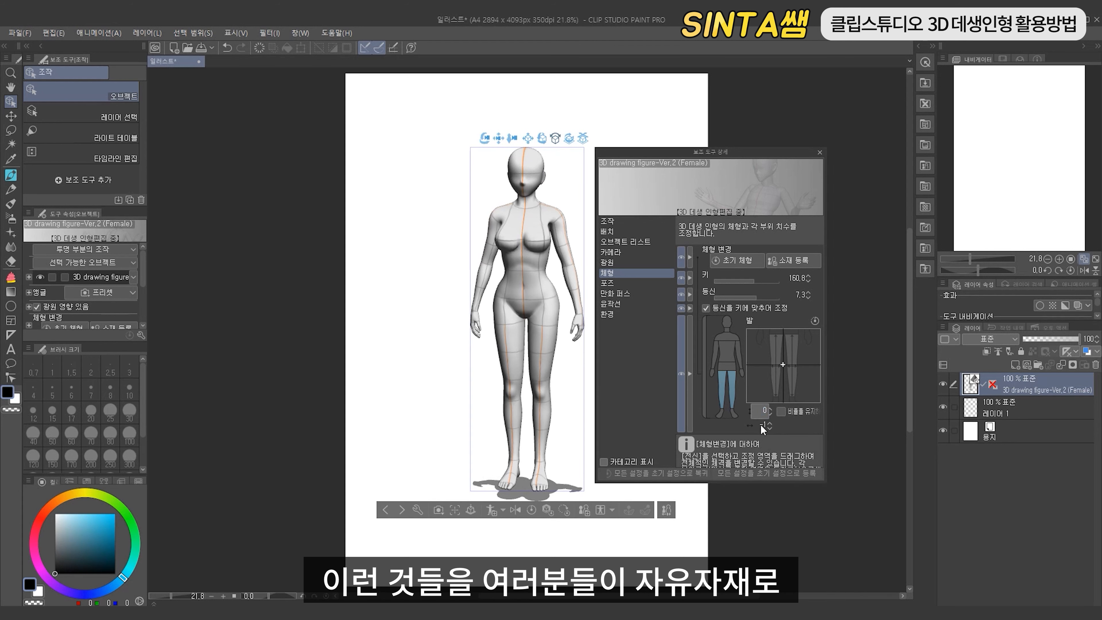
click(760, 425)
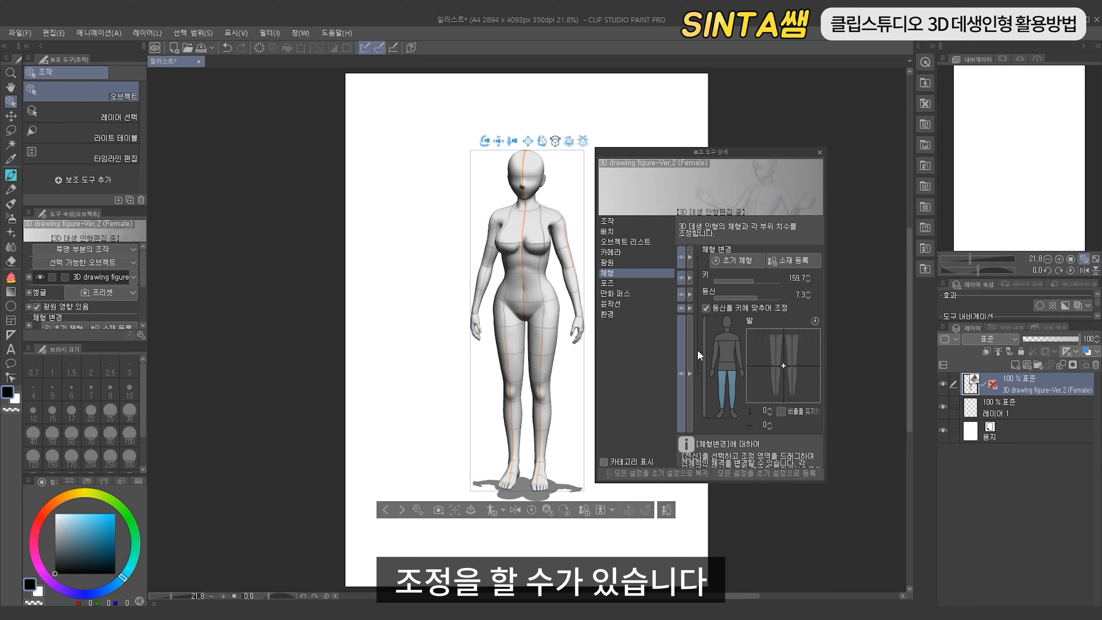
Select the whole body in the body shape settings, and take a brief look at the material library
click(702, 340)
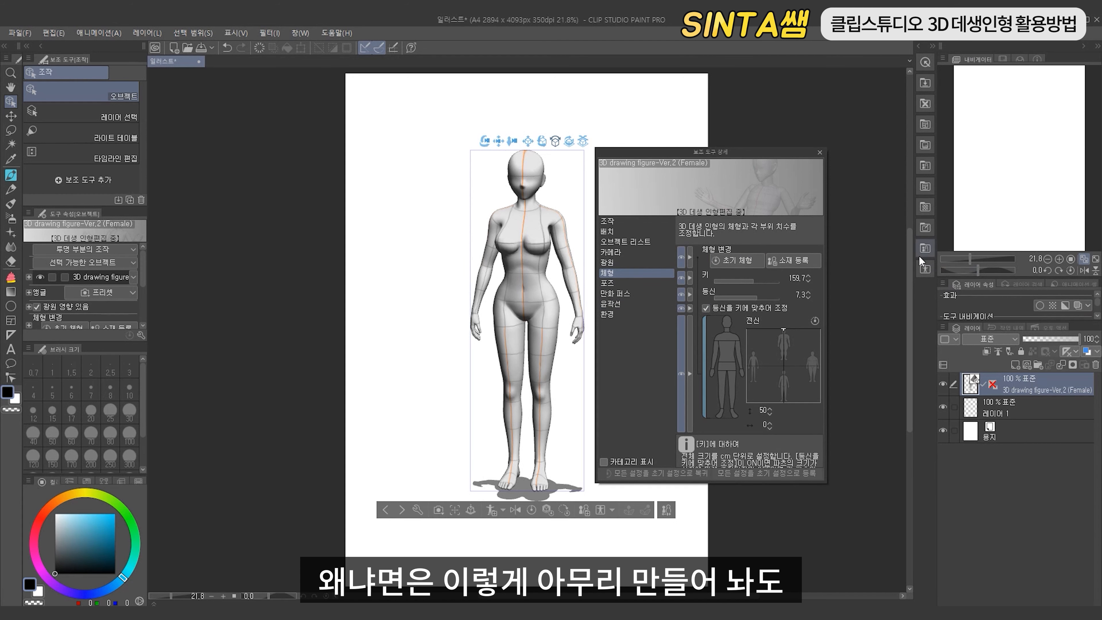
click(927, 265)
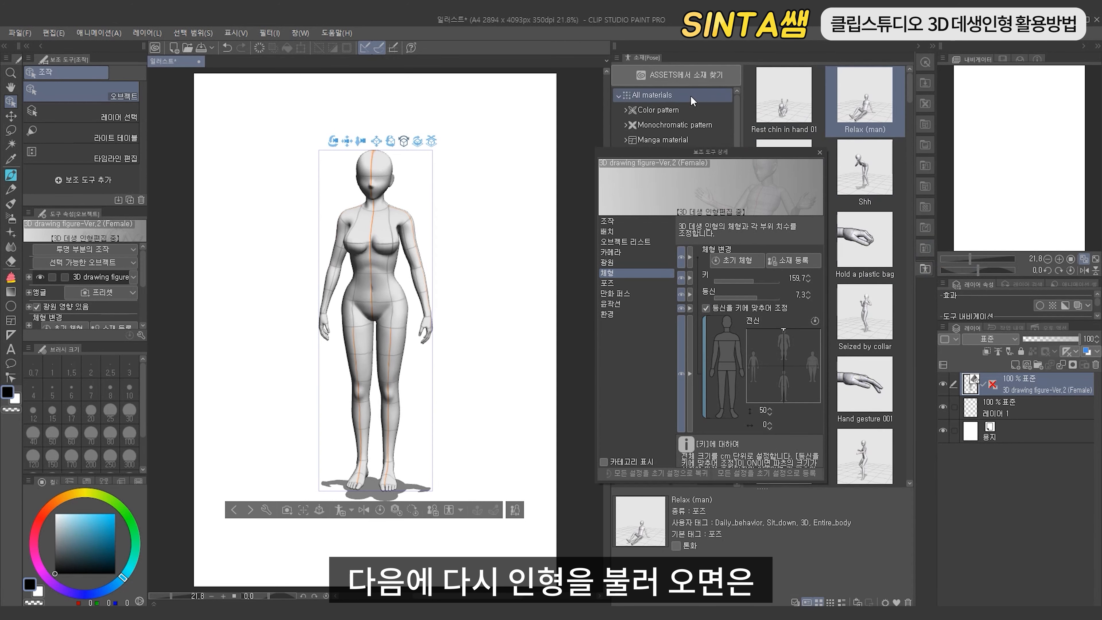
click(925, 250)
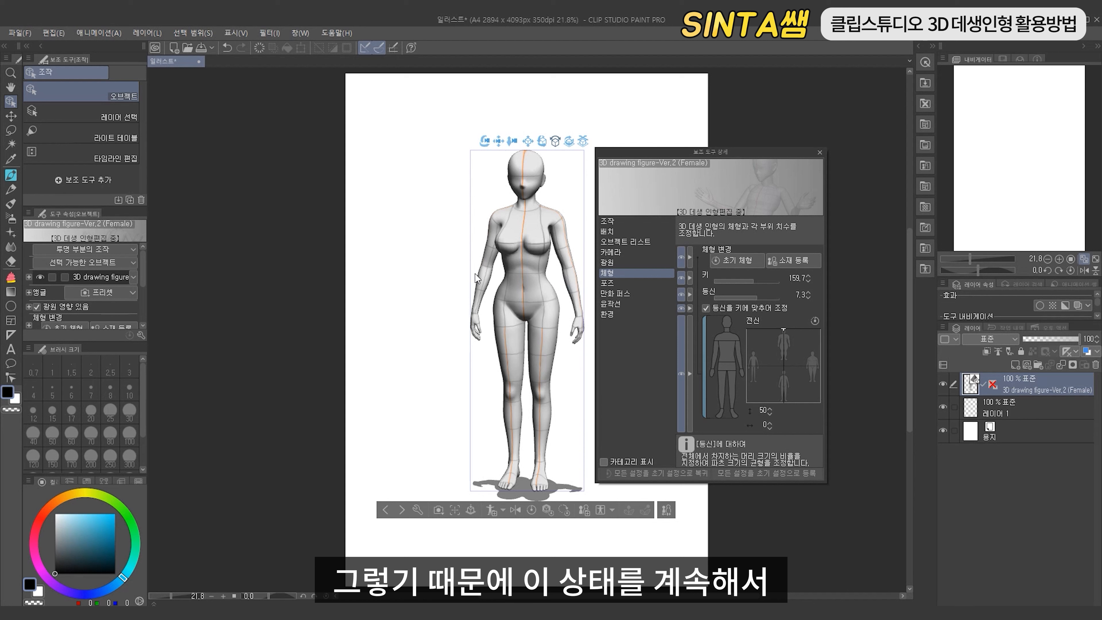
Register the figure's current body shape as a material and name it 인형
click(582, 512)
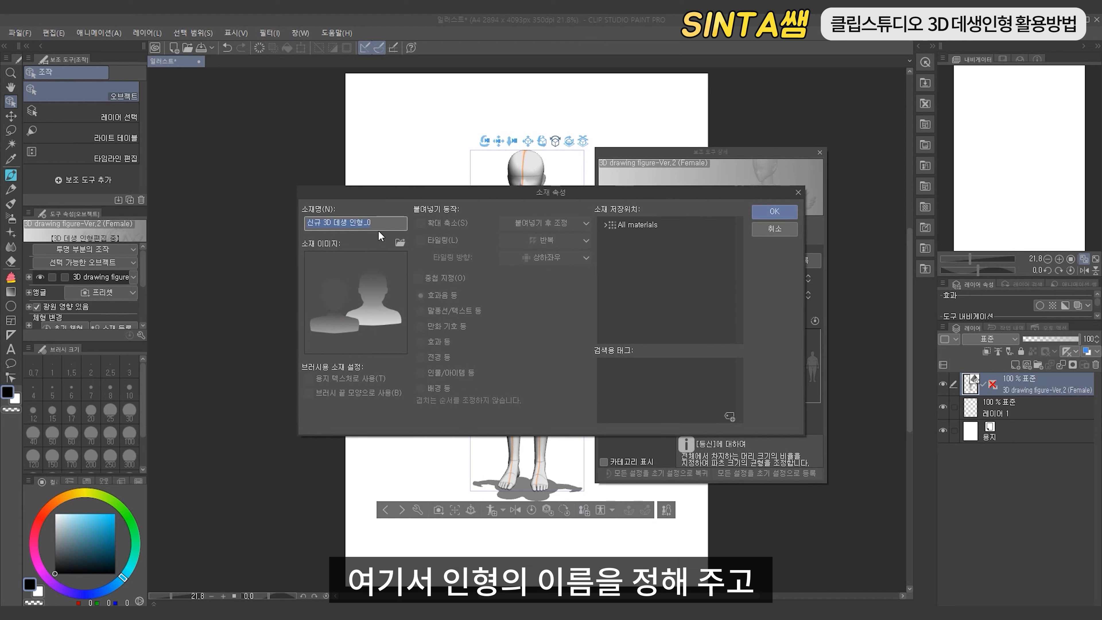
text(d)
key(BackSpace)
key(BackSpace)
key(BackSpace)
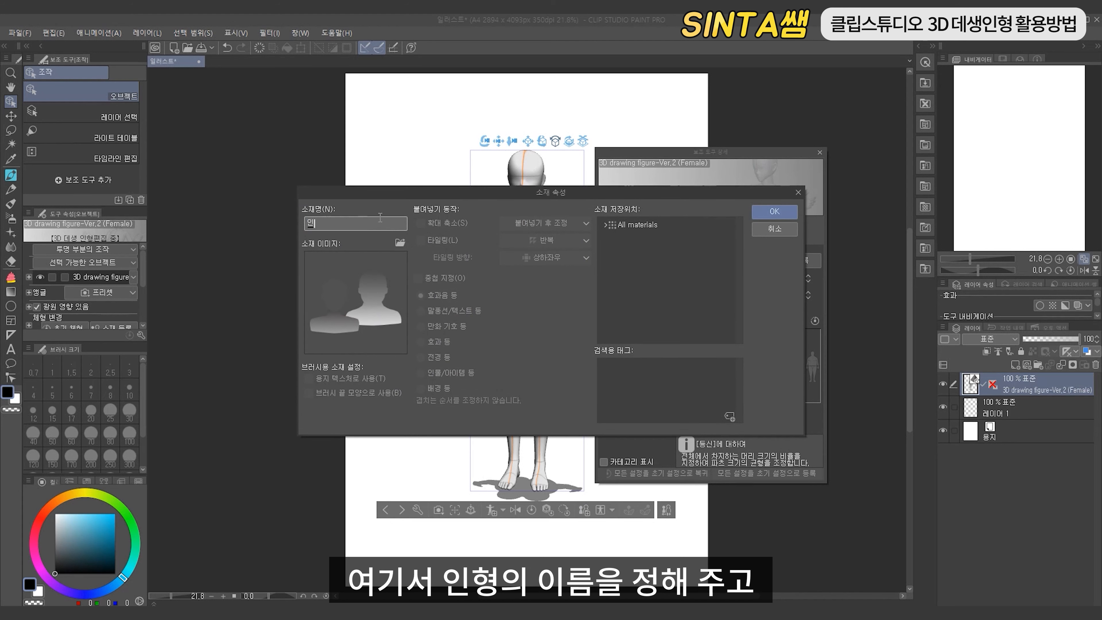
text(인형)
Choose the Body type folder under 3D as the material's save location and save the material
click(604, 224)
click(626, 299)
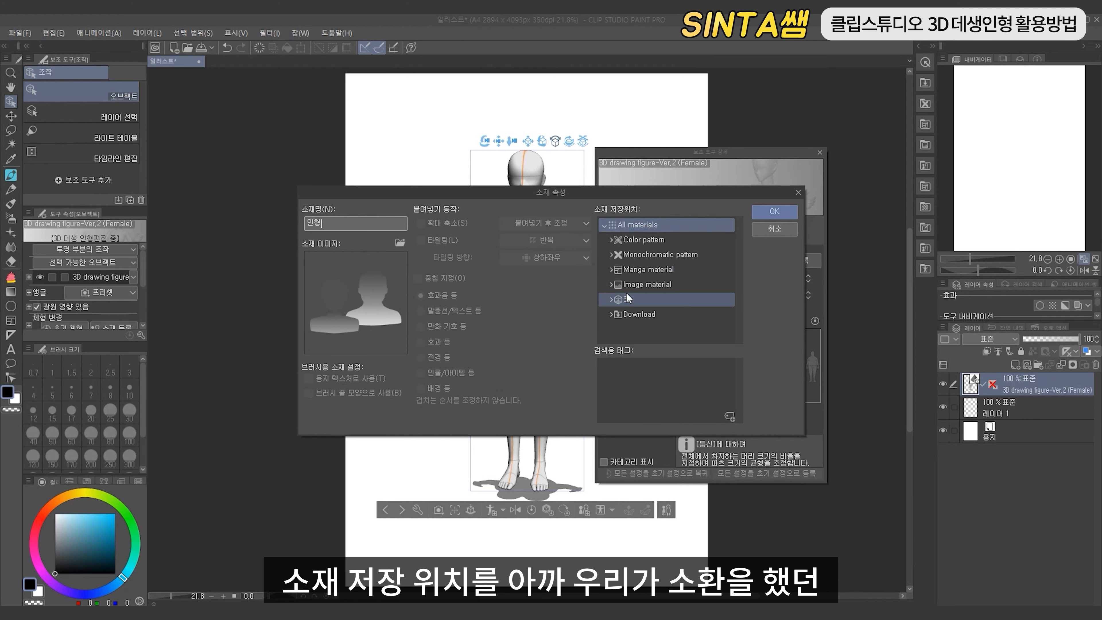
click(634, 314)
click(641, 314)
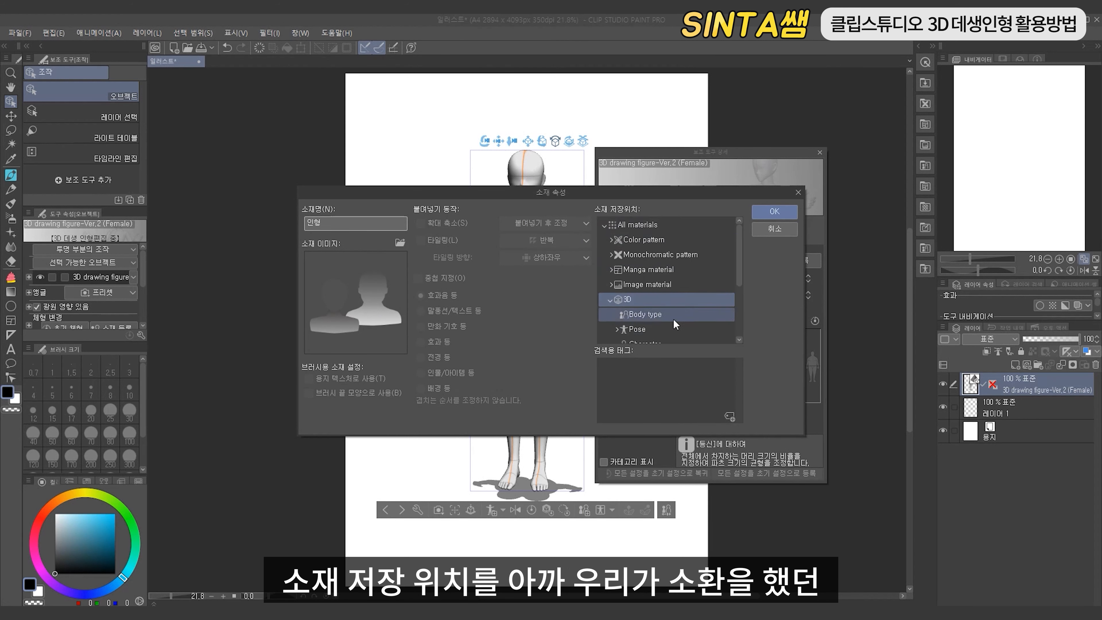
click(773, 211)
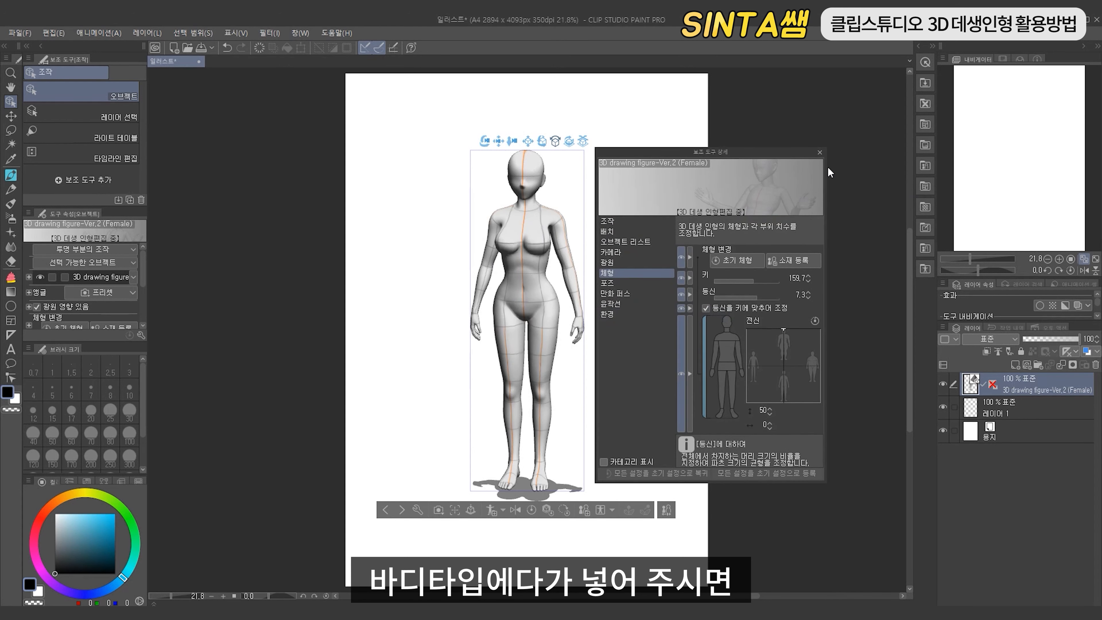
Leave the figure settings, locate the 인형 material among the Body type materials, and delete the figure's layer from the canvas
click(819, 152)
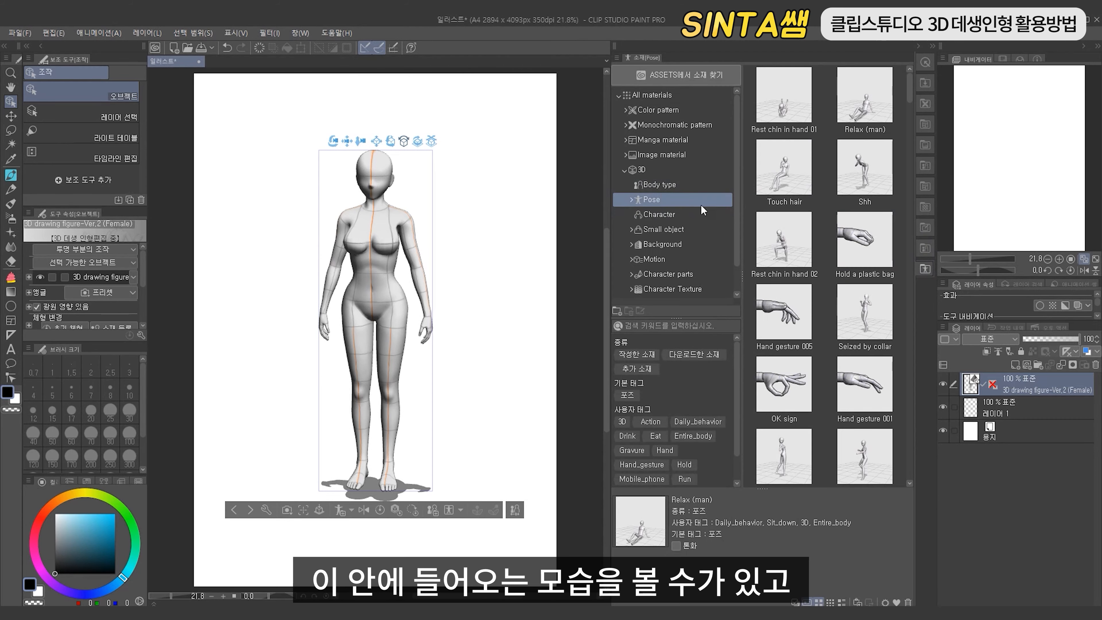
click(658, 184)
click(775, 120)
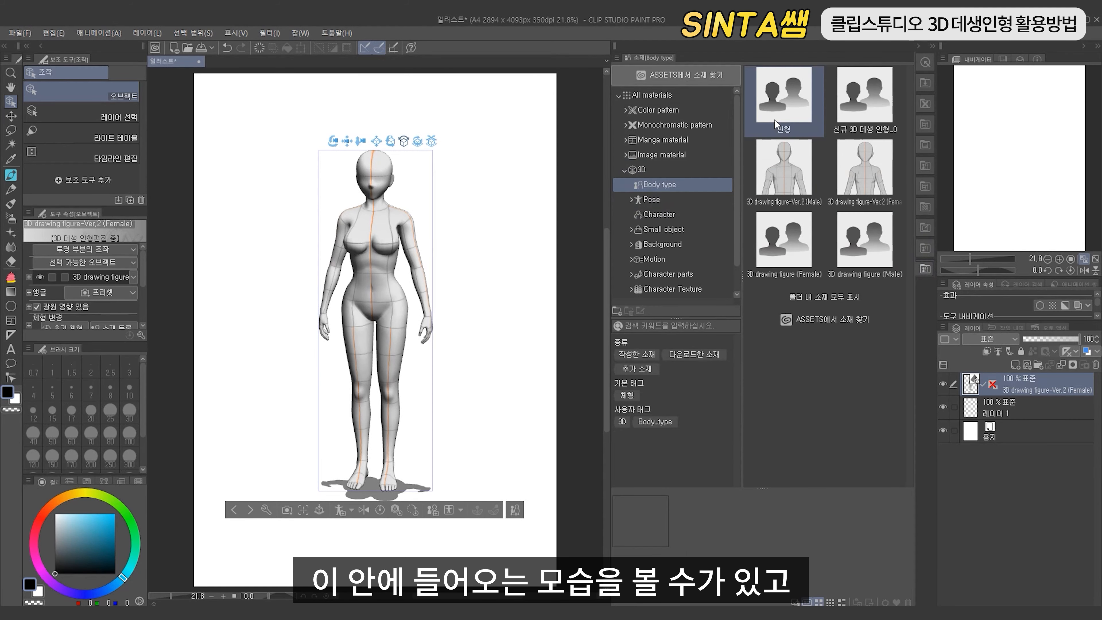
click(1095, 364)
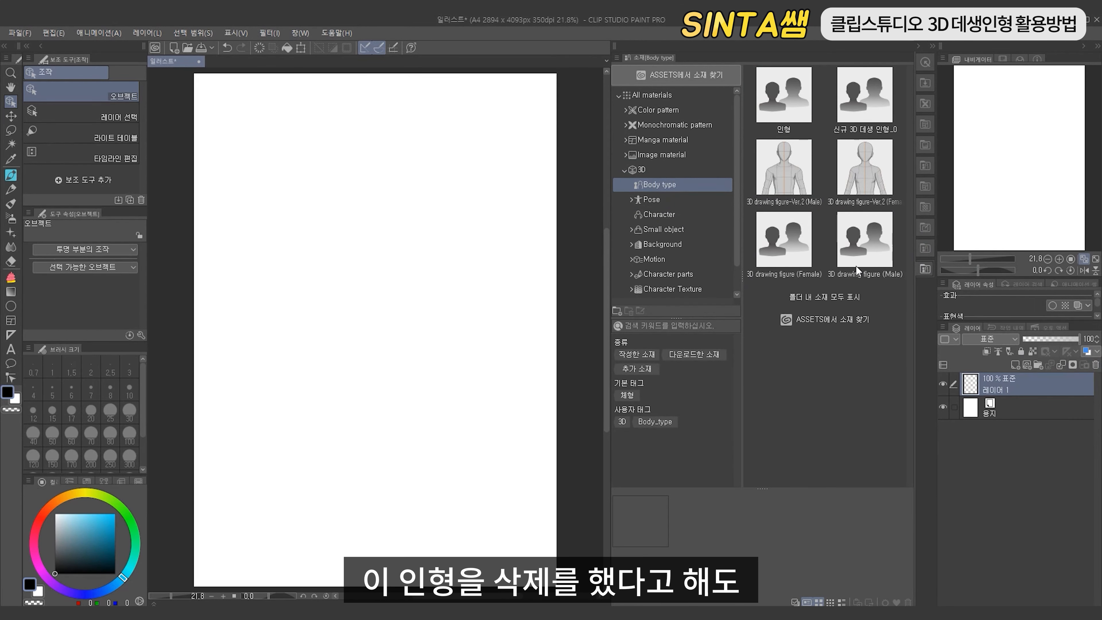
Place the stock 3D drawing figure-Ver.2 (Female) material on the canvas, and undo the placement
click(804, 164)
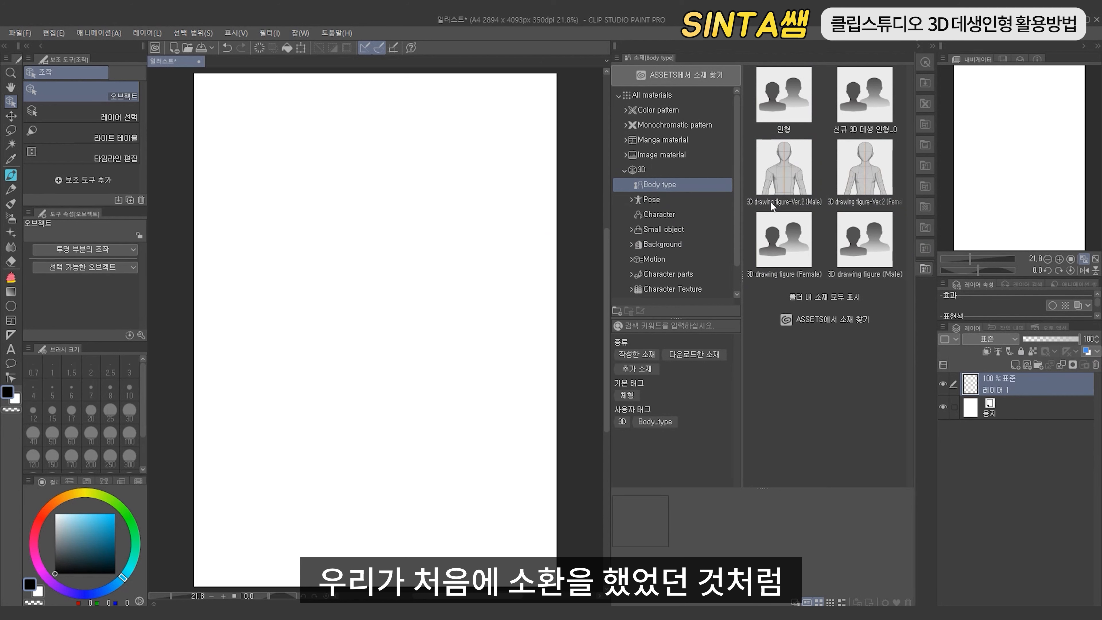
drag(872, 176, 399, 315)
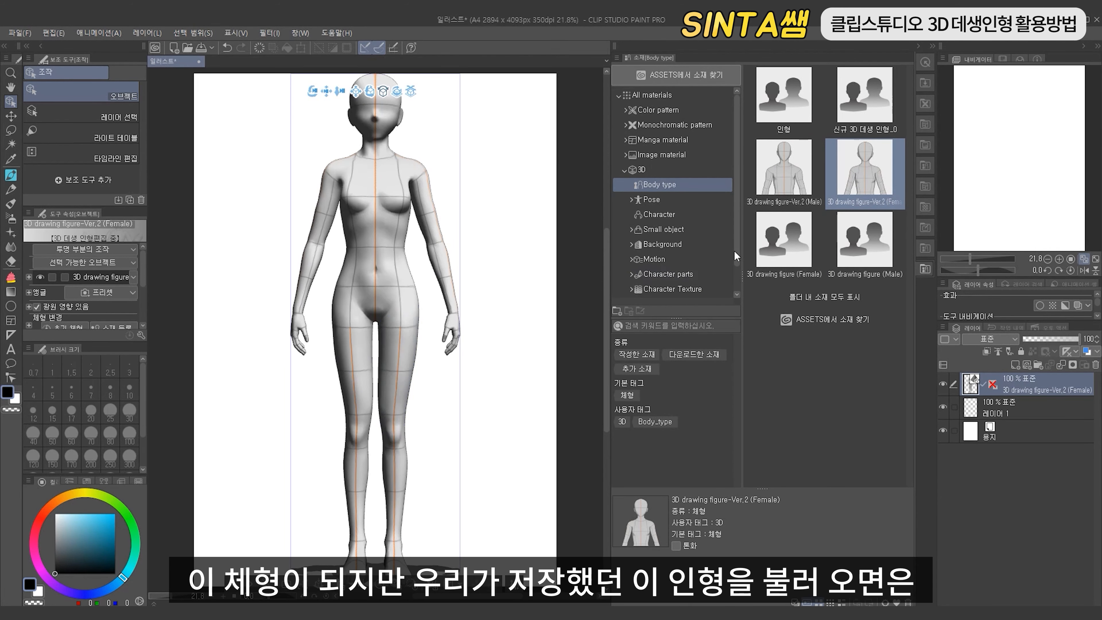
key(ctrl+z)
Place the saved 인형 body type on the canvas, hide the material library, and move the figure down to the page's middle
drag(783, 105, 388, 241)
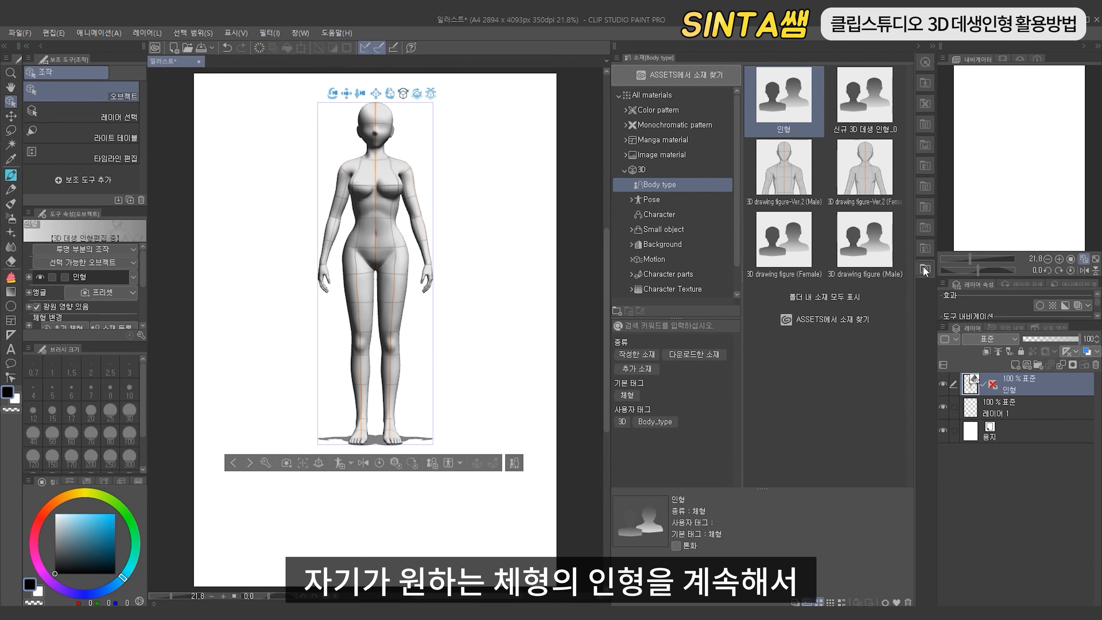
click(925, 269)
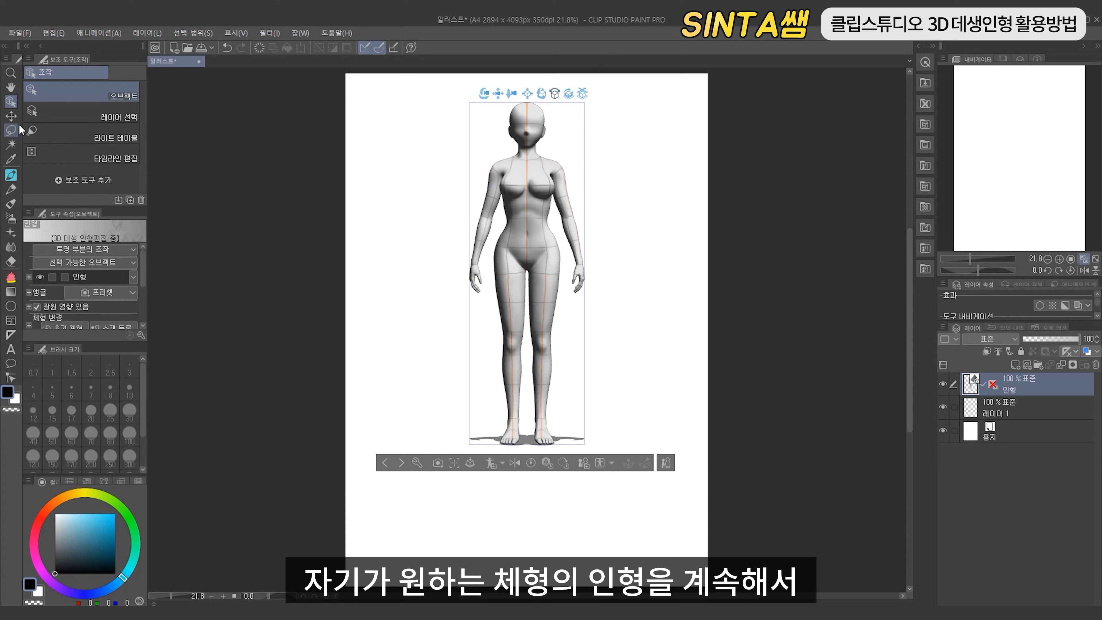
click(11, 118)
drag(444, 348, 438, 405)
click(11, 101)
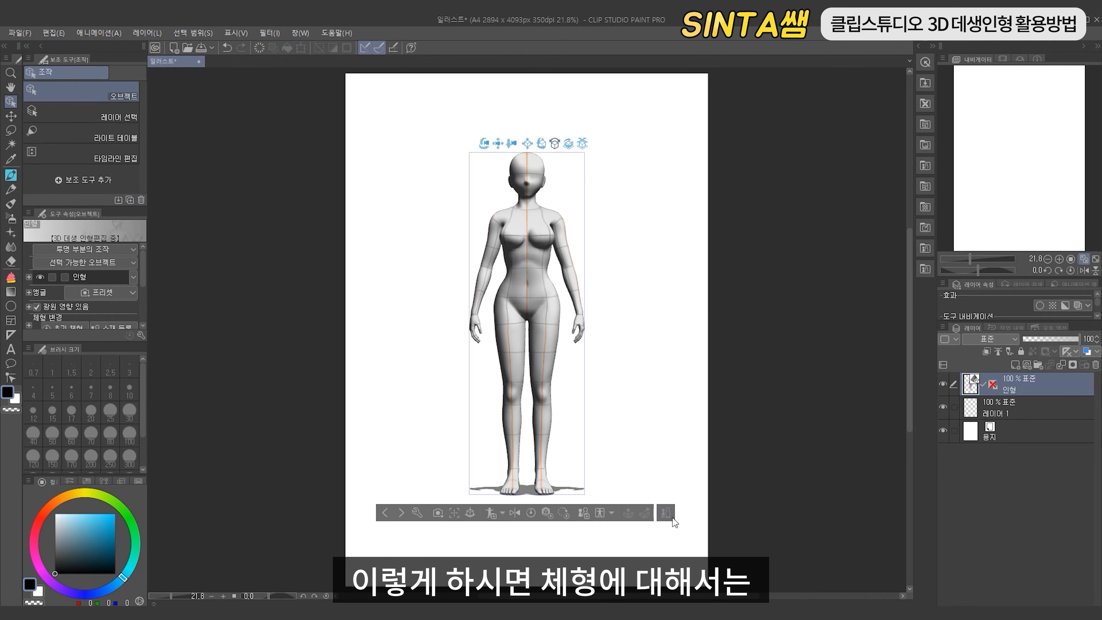
Open the figure's light source settings and set the light direction so it shines from the upper left
click(667, 513)
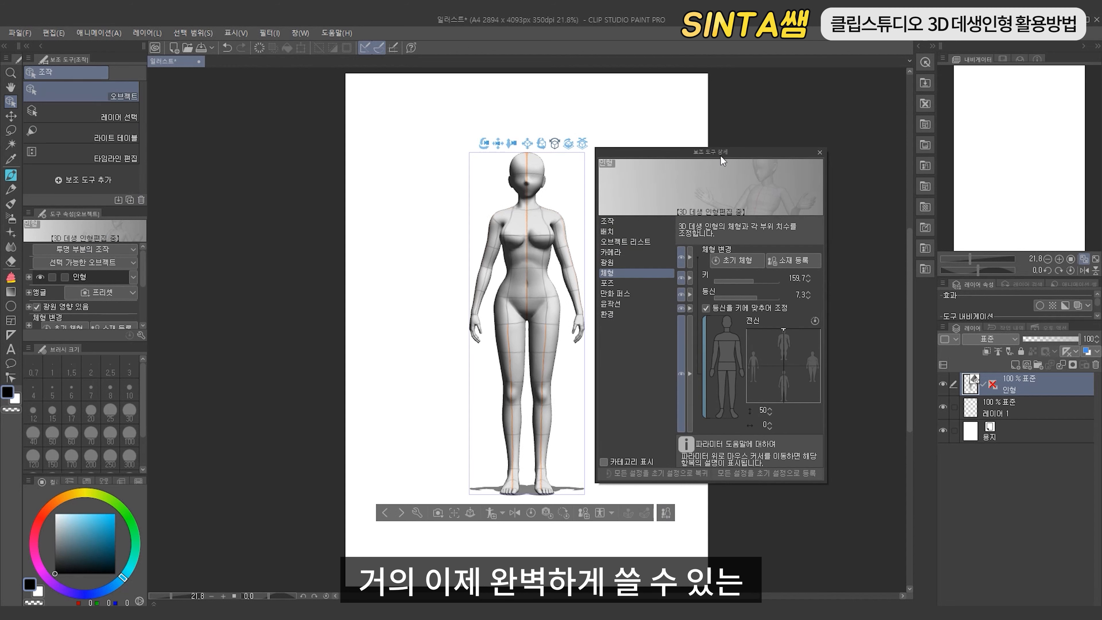
drag(713, 153, 716, 158)
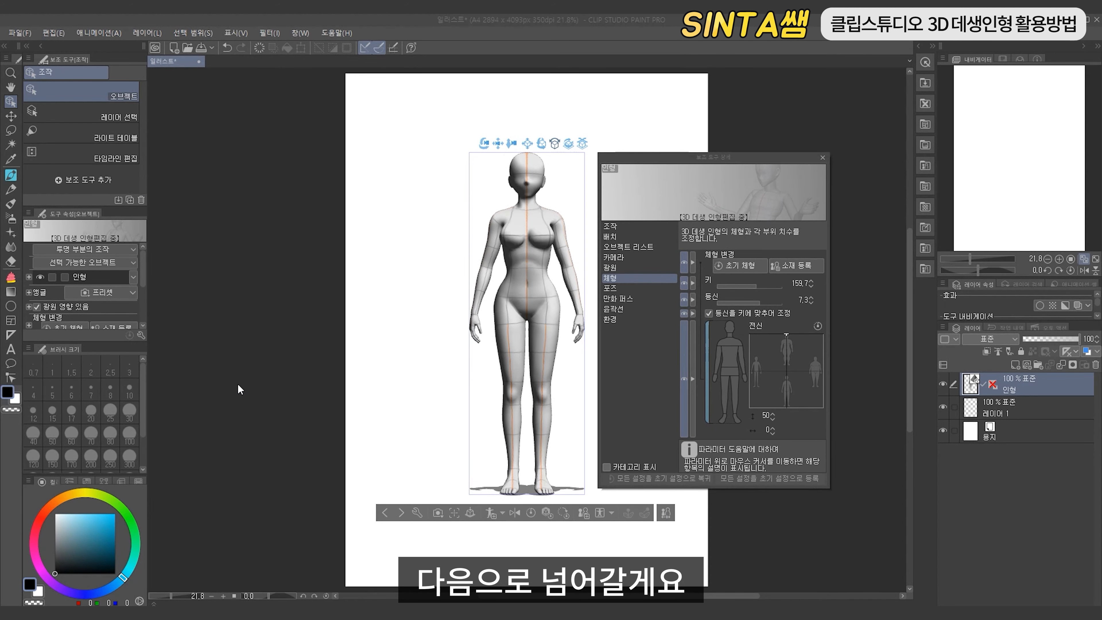
click(617, 267)
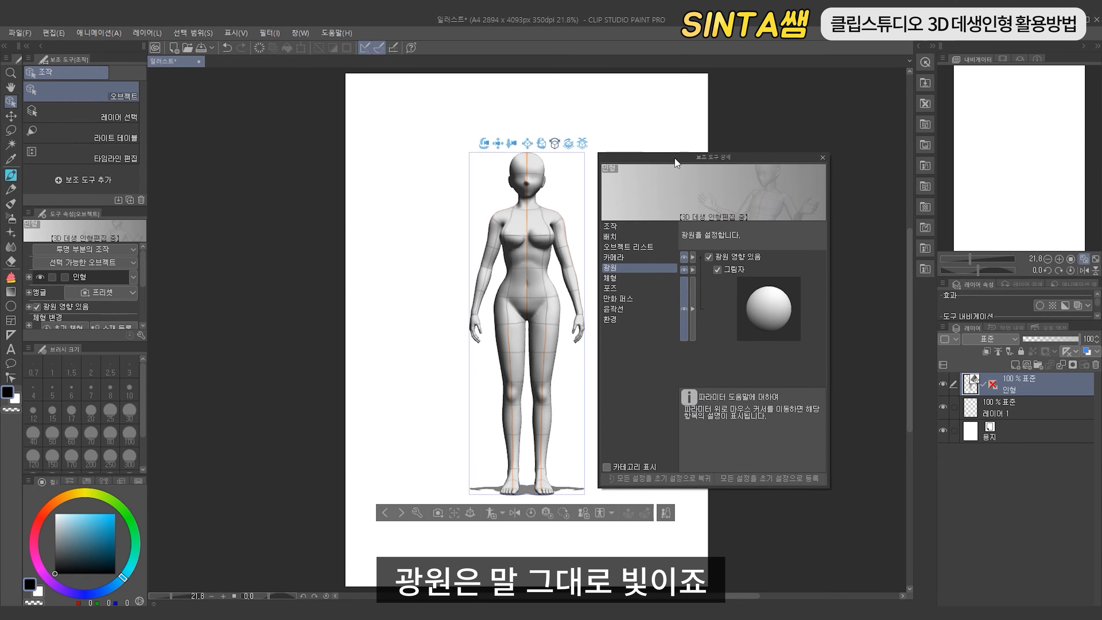
drag(683, 159, 683, 157)
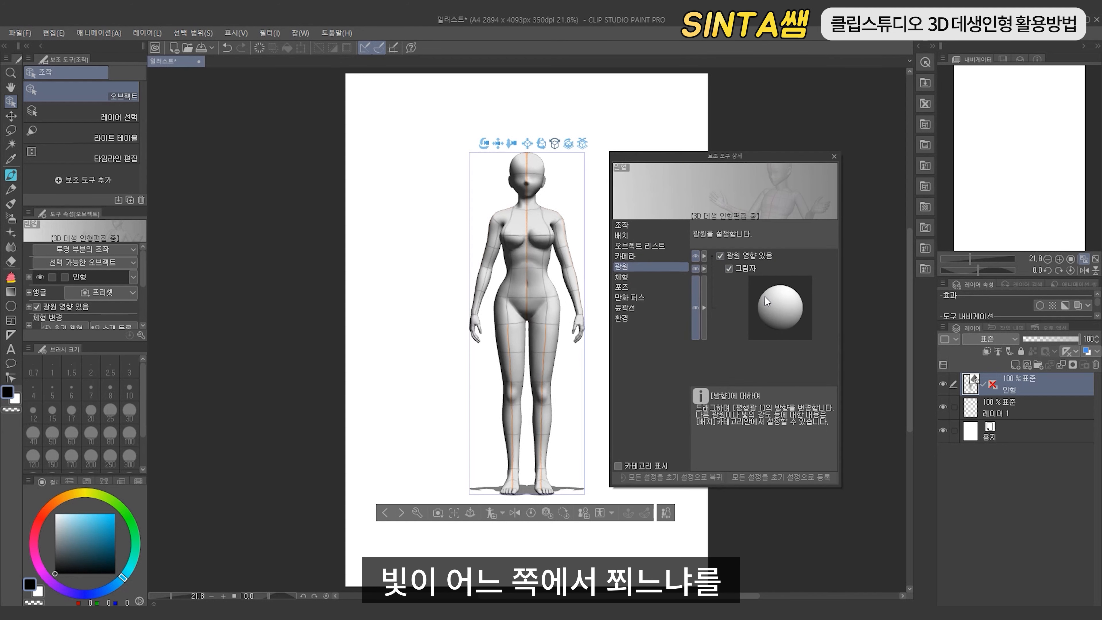
mouse_move(785, 300)
mouse_down()
mouse_move(755, 336)
mouse_move(760, 297)
mouse_move(806, 284)
mouse_move(793, 320)
mouse_move(746, 291)
mouse_move(742, 316)
mouse_up()
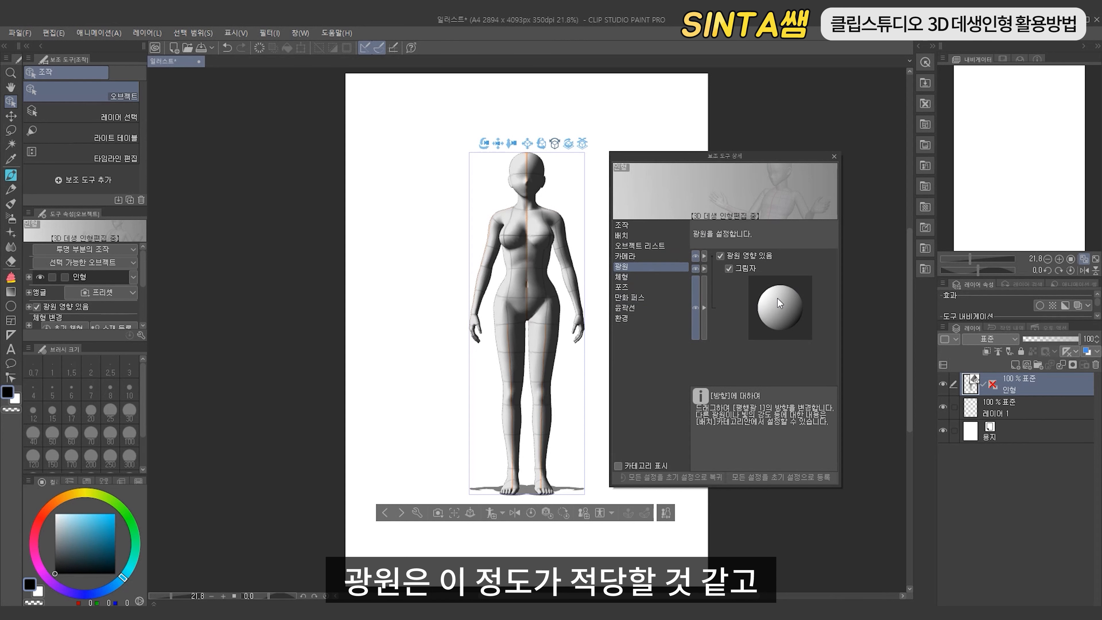
mouse_move(793, 300)
mouse_down()
mouse_move(796, 290)
mouse_move(773, 320)
mouse_up()
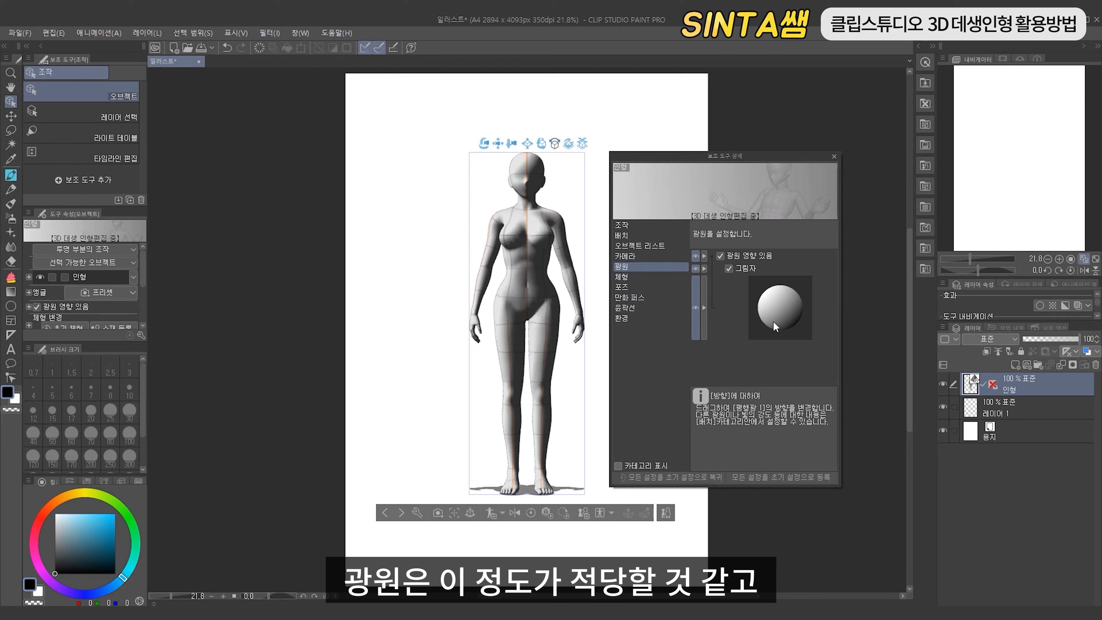
Apply a wide-legged fighting stance to the figure from the pose settings' material list, and close the settings
click(622, 277)
click(622, 287)
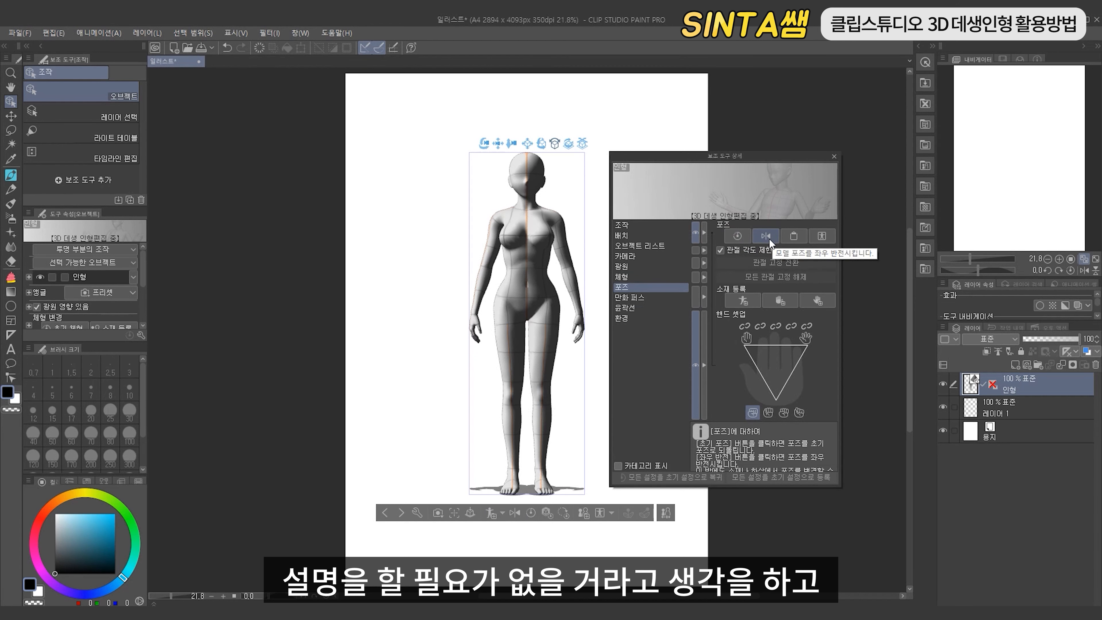
click(794, 239)
drag(790, 258, 828, 223)
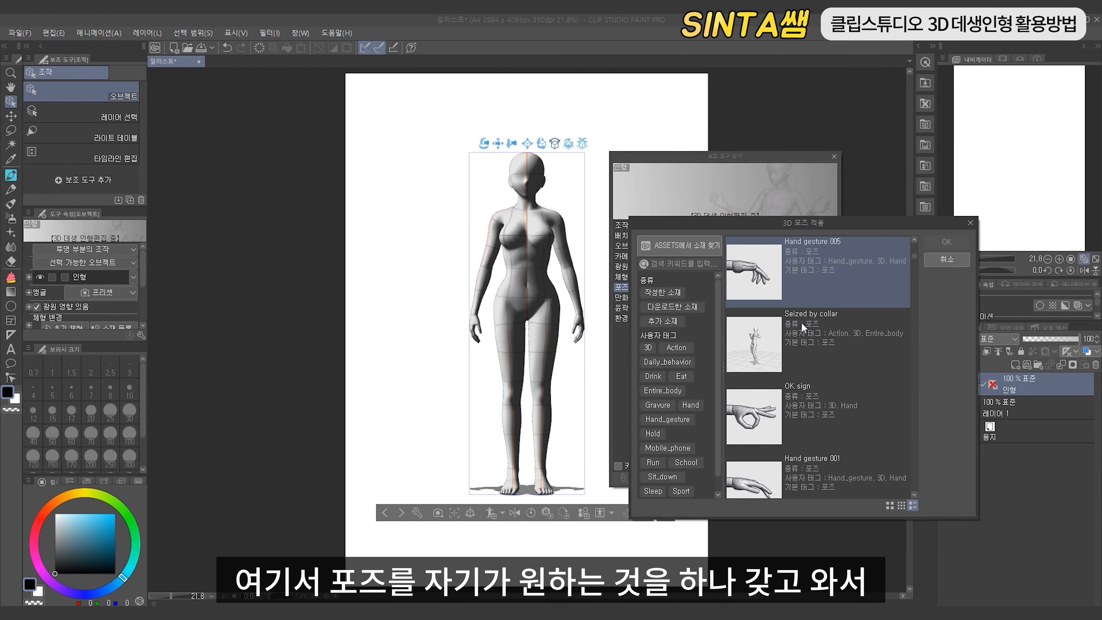
double_click(823, 319)
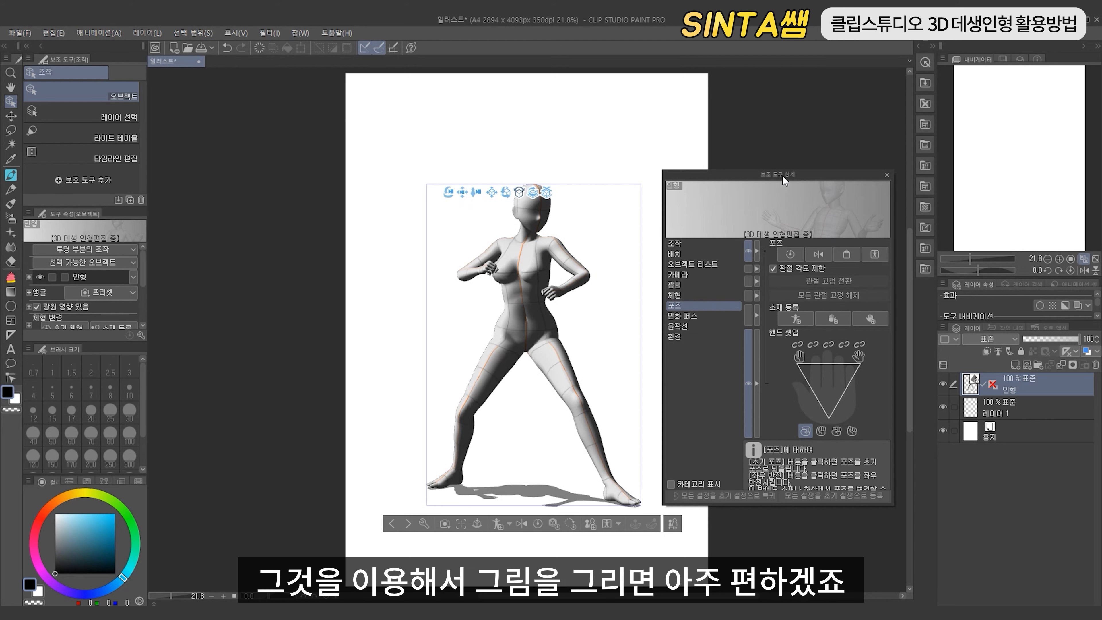
drag(785, 179, 769, 194)
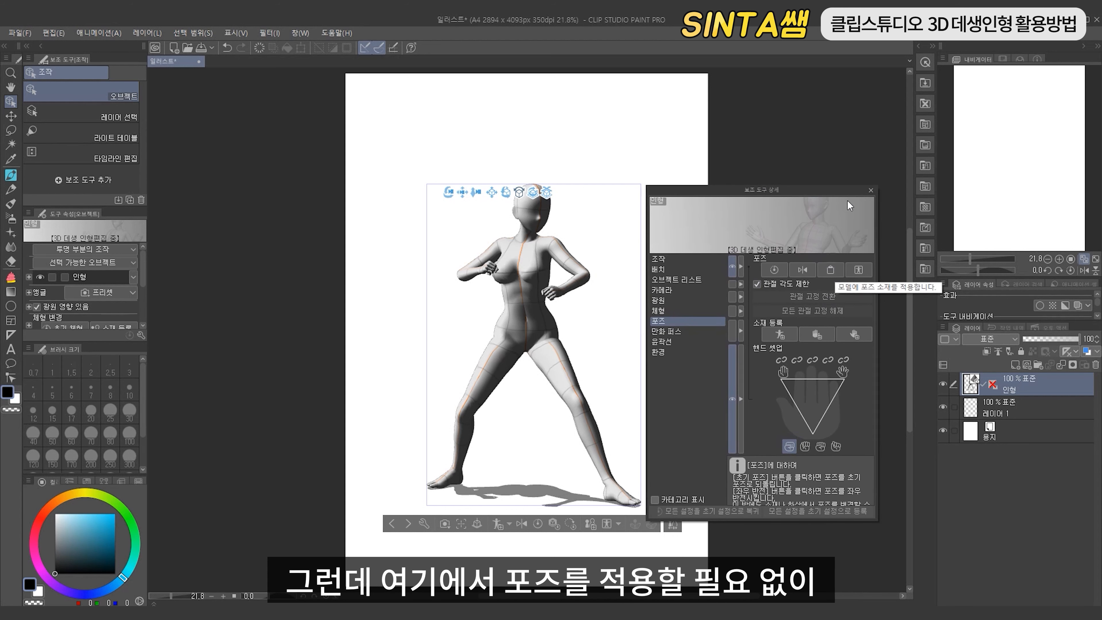
click(870, 190)
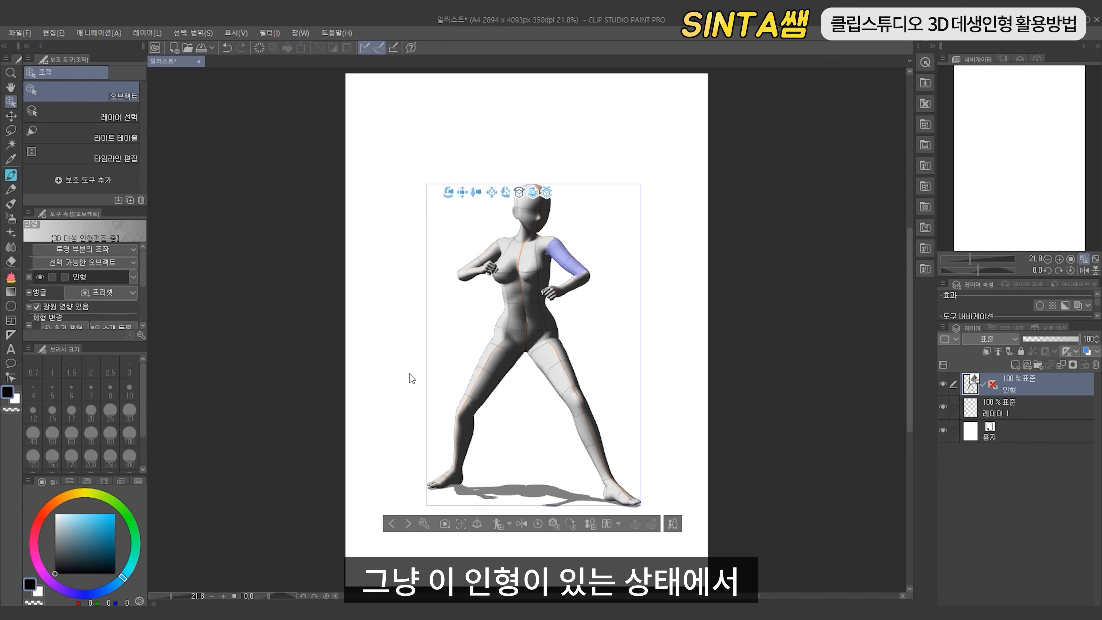
Apply the Rest chin in hand 01 pose material directly to the figure and turn the camera to face it
click(932, 266)
click(651, 198)
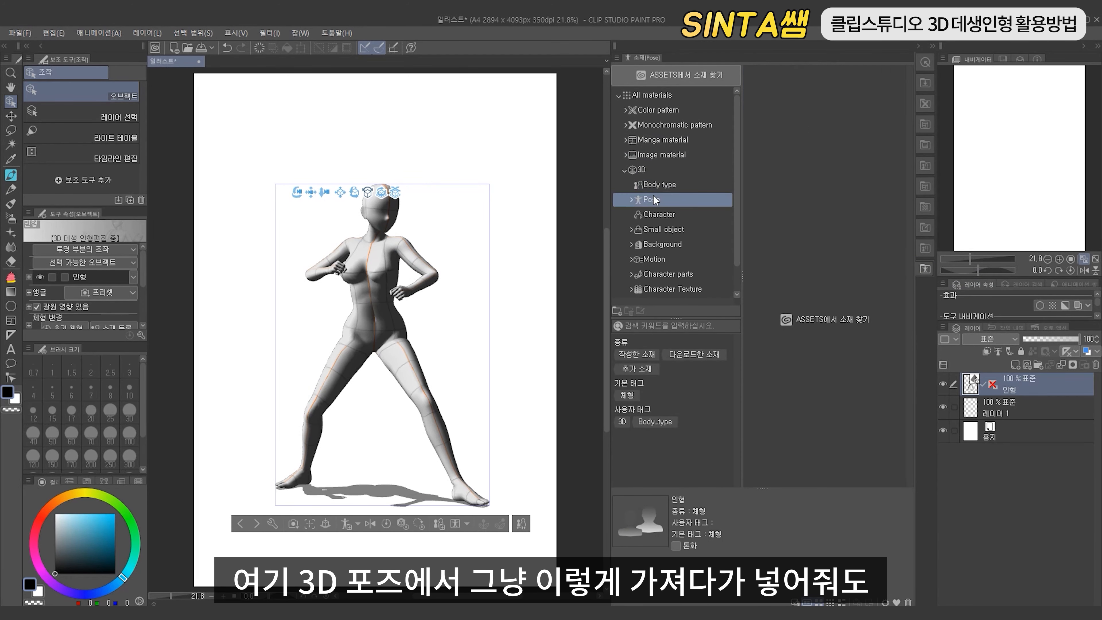
drag(788, 98, 372, 319)
drag(353, 419, 332, 360)
drag(331, 357, 520, 416)
Open the pose category of the figure's detailed settings, and turn the camera to view the seated figure from the side
click(508, 522)
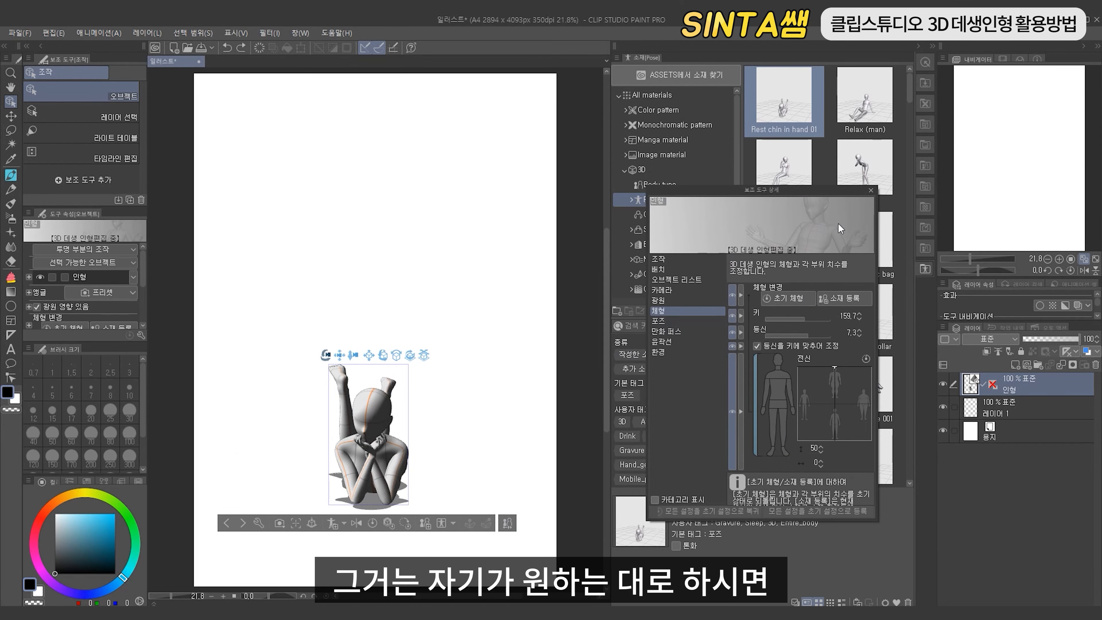
click(870, 189)
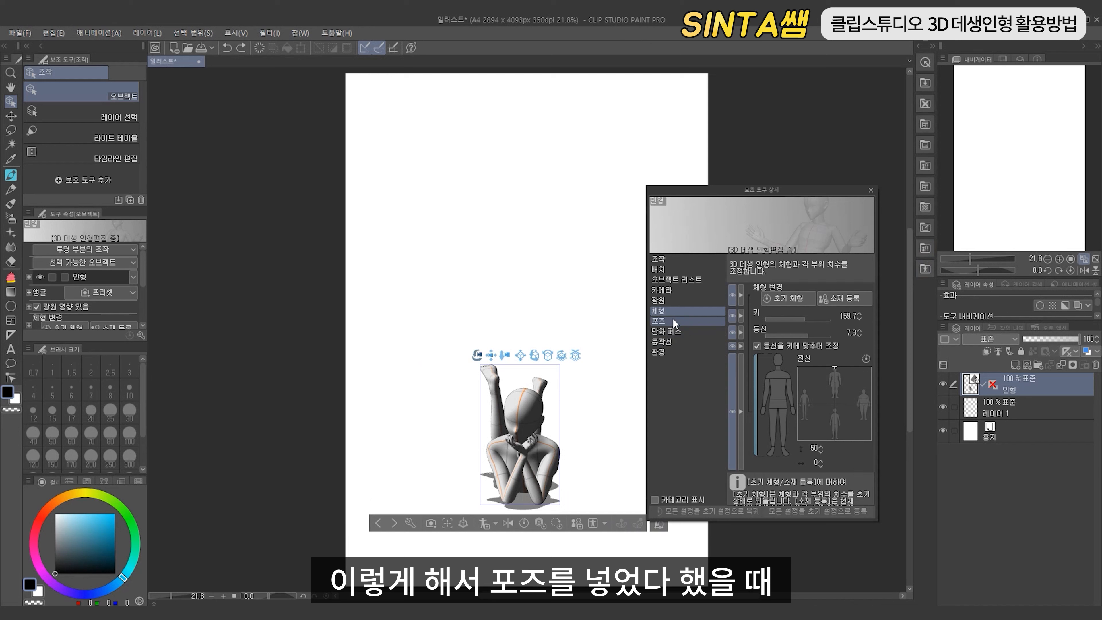
click(672, 322)
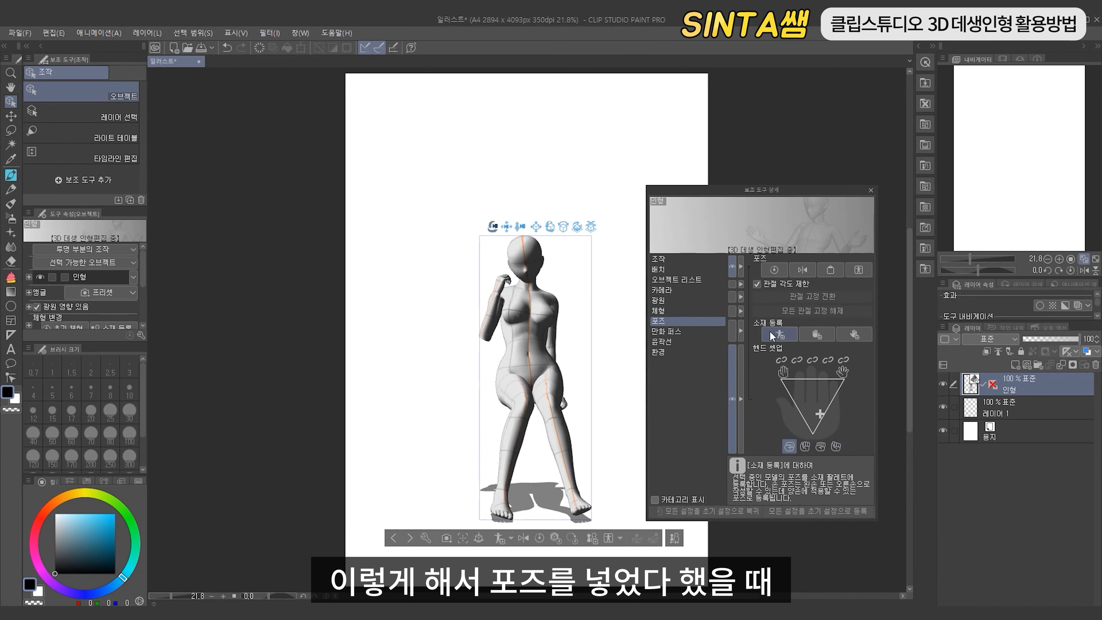
drag(542, 330, 442, 325)
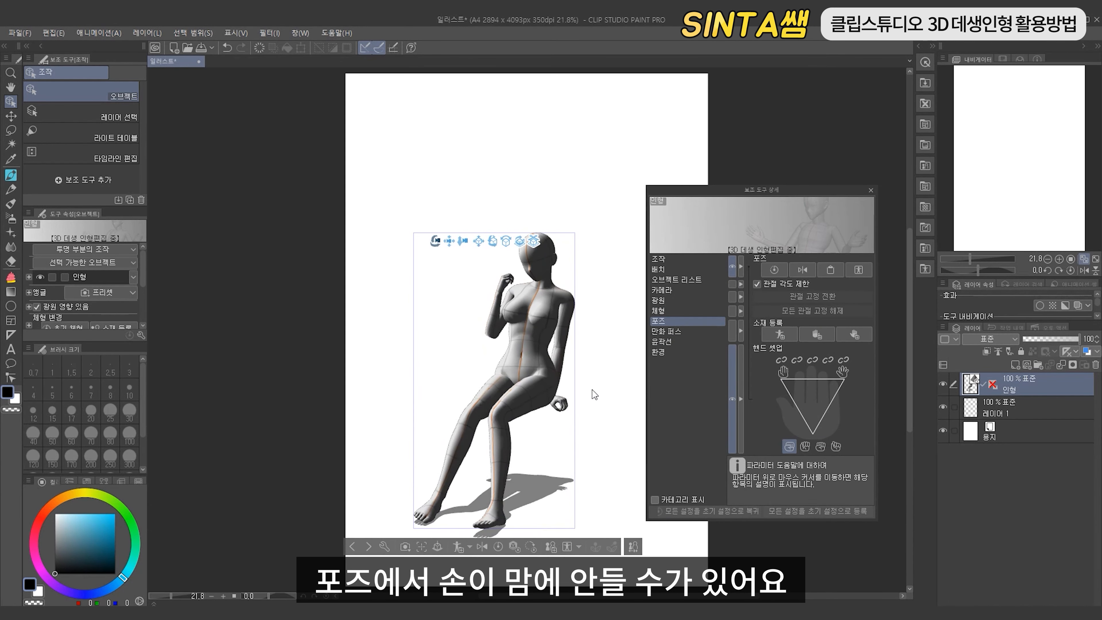
Try the hand setup by spreading the fingers, closing them into a fist, and opening the hand with the second fist shape chosen
mouse_move(803, 433)
mouse_down()
mouse_move(780, 379)
mouse_move(852, 379)
mouse_up()
drag(607, 421, 675, 423)
drag(842, 384, 812, 432)
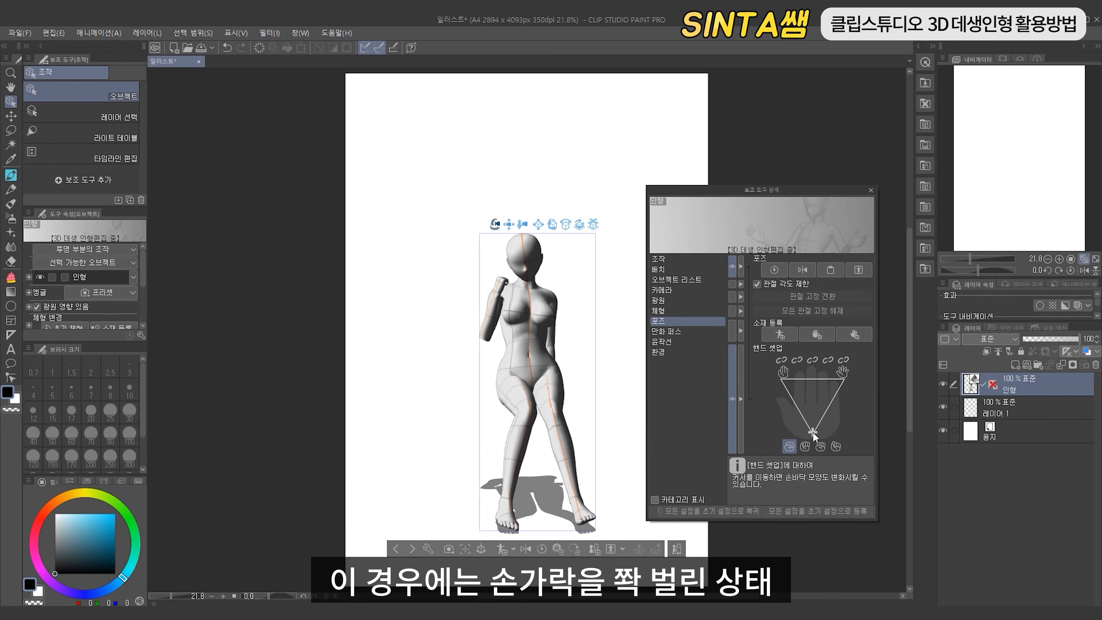
click(802, 446)
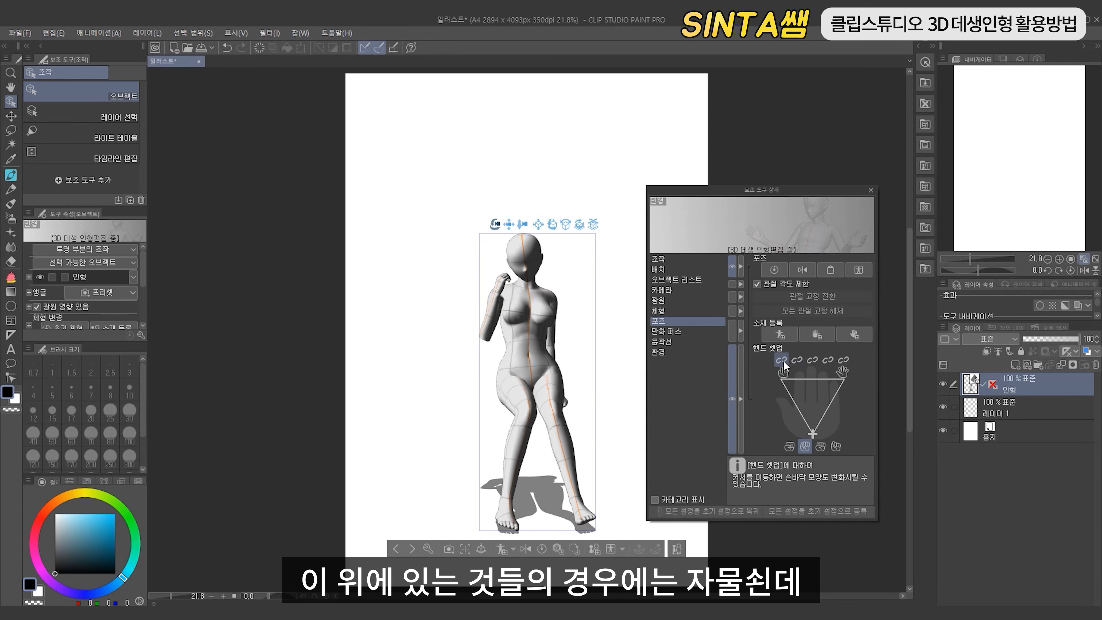
drag(813, 431, 780, 378)
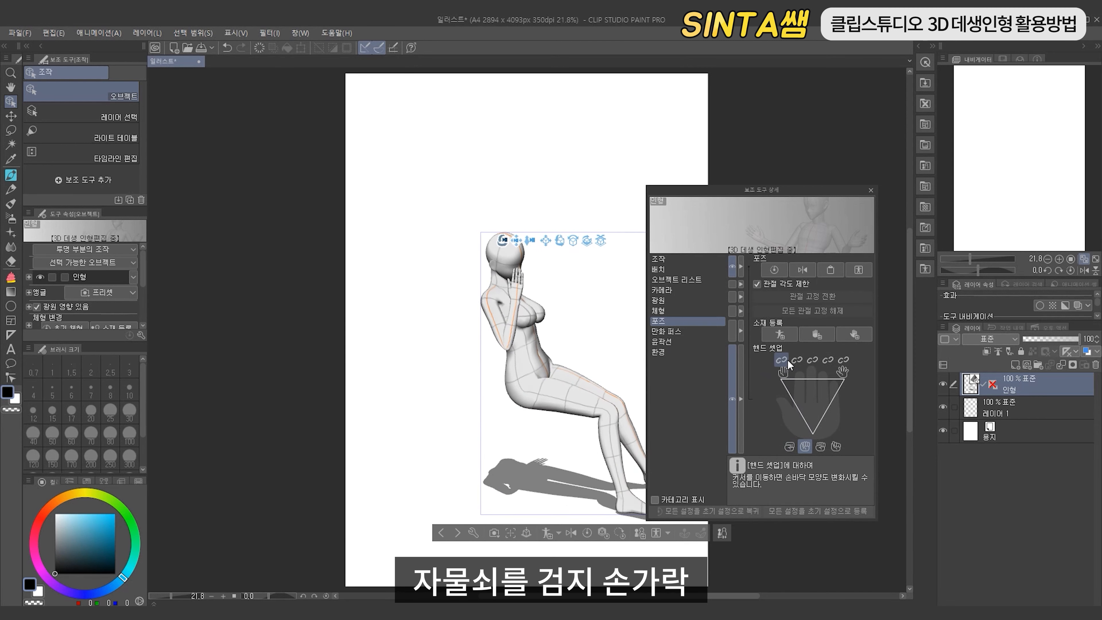
Lock the index and middle fingers in the hand setup and try different hand shapes with those two fingers held
click(795, 361)
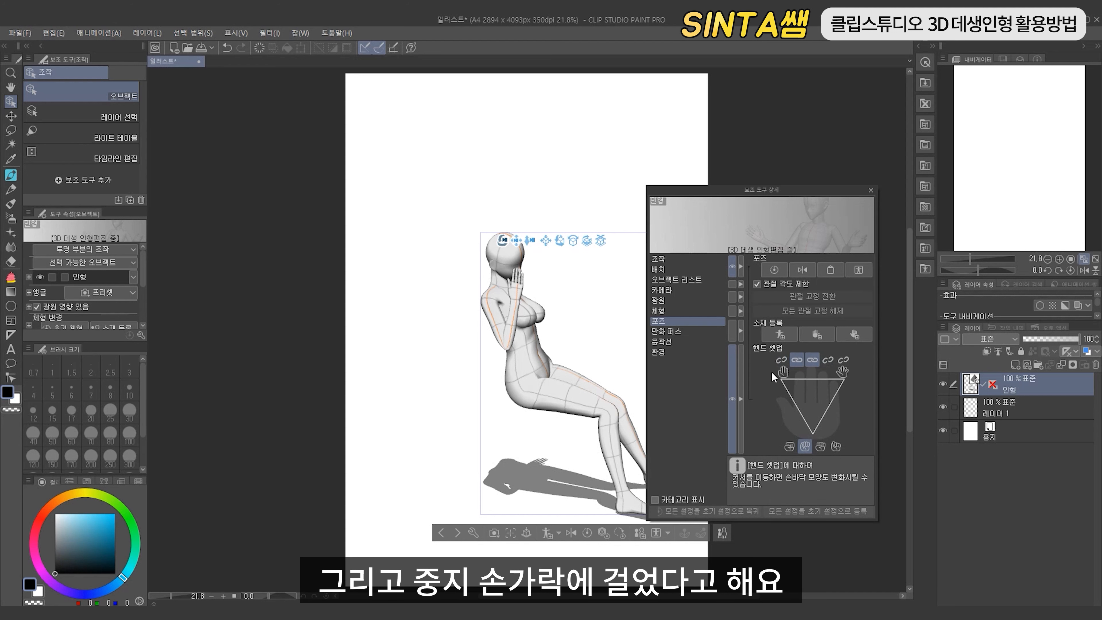
click(793, 380)
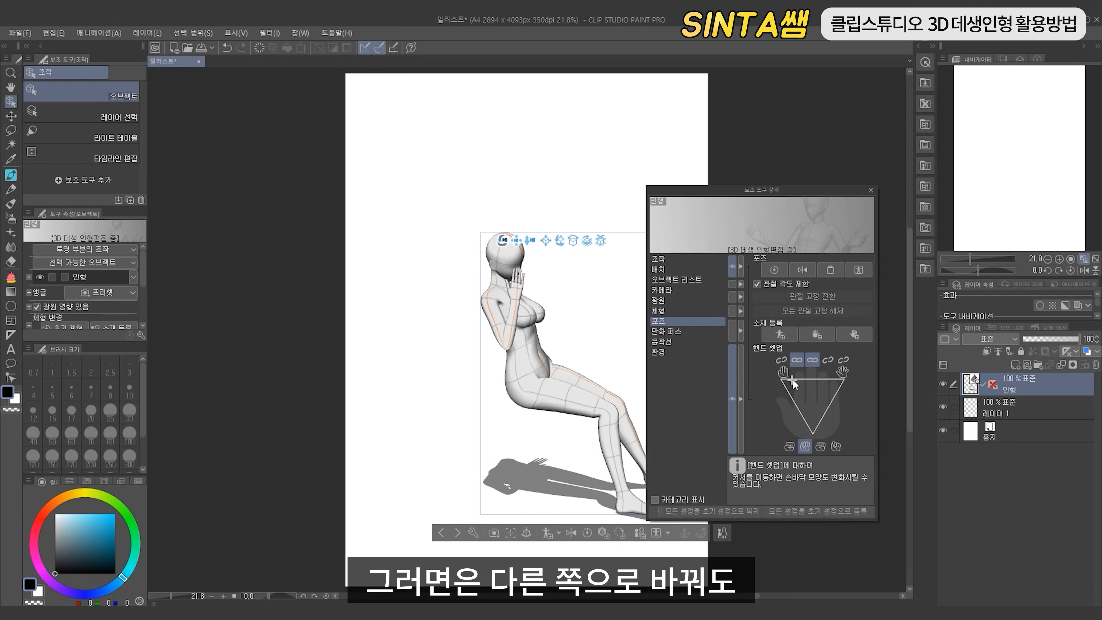
click(842, 379)
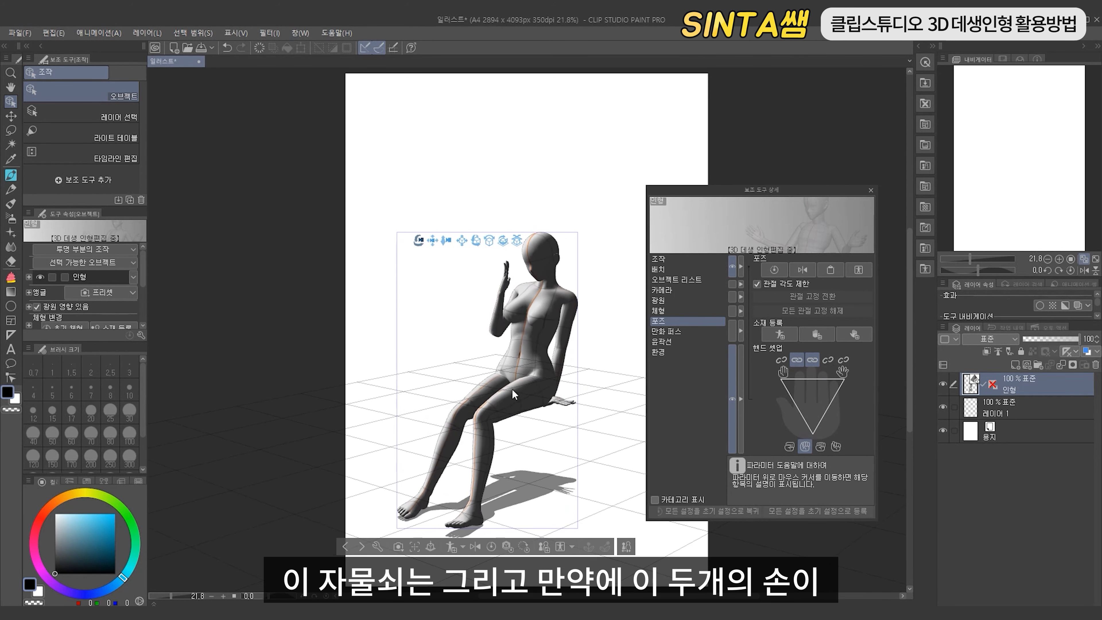
Release the finger locks and use the hand setup to straighten and then partly curl both hands
click(811, 360)
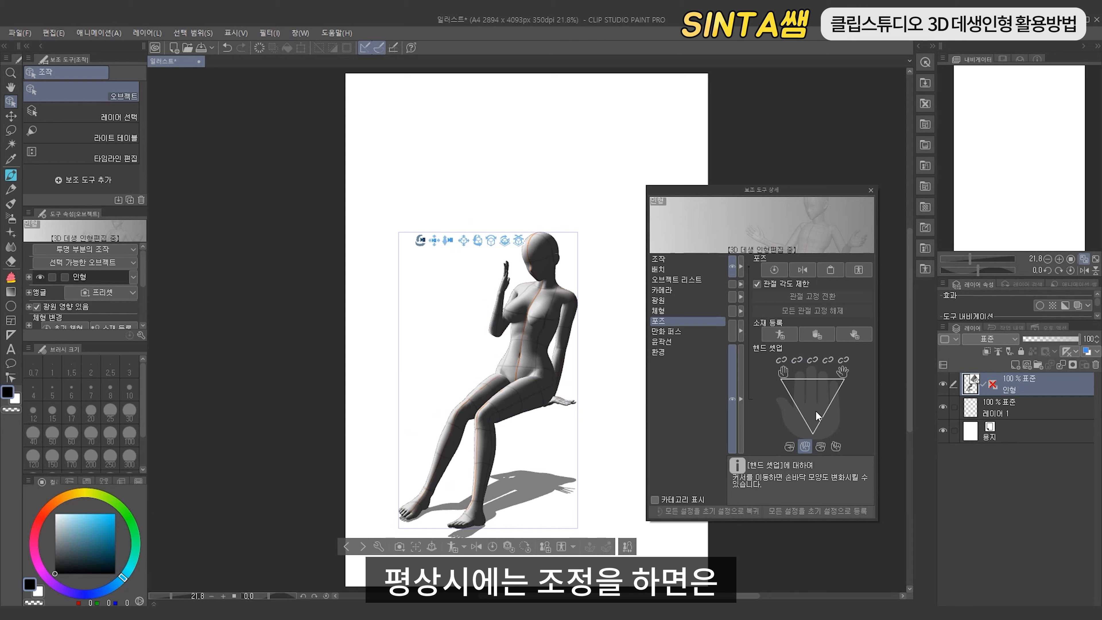
mouse_move(816, 414)
mouse_down()
mouse_move(799, 382)
mouse_move(814, 379)
mouse_up()
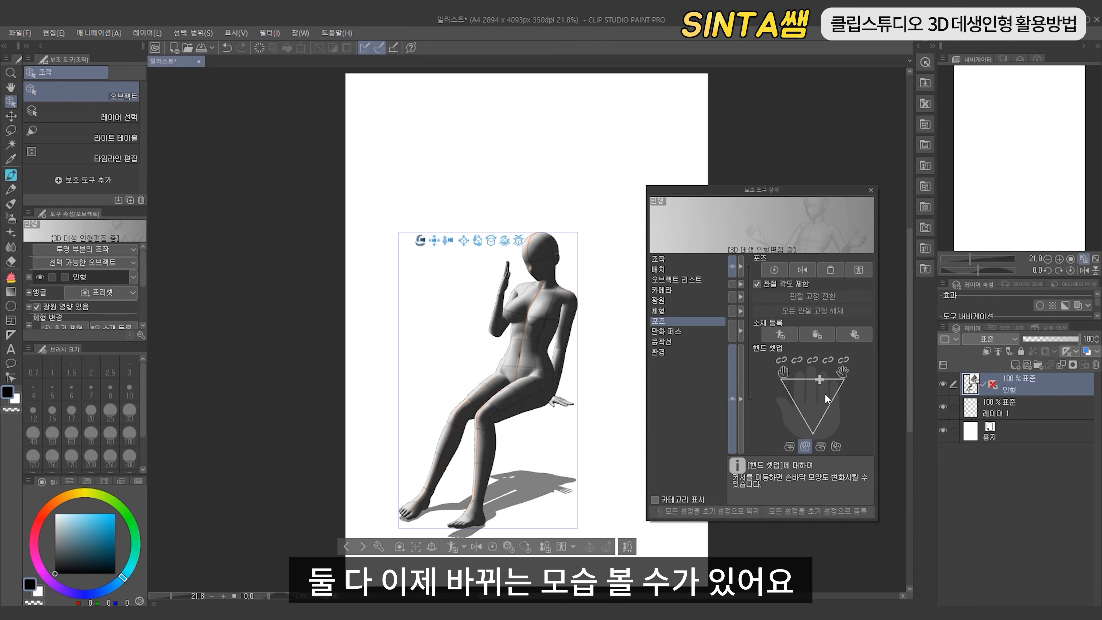
click(821, 404)
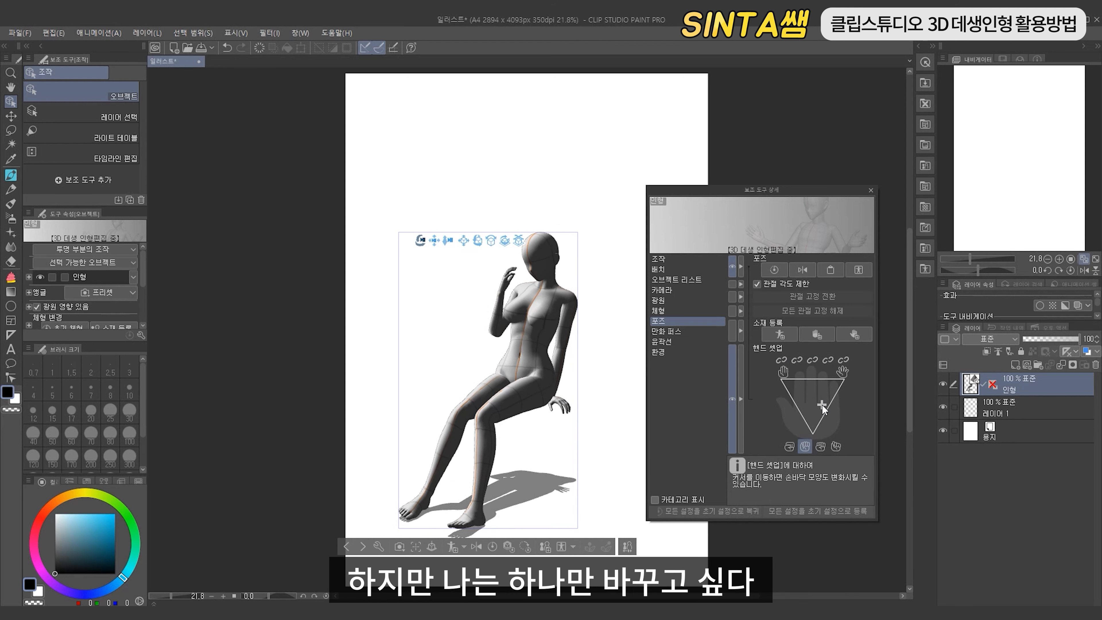
Select only the raised forearm and use the hand setup to open that single hand and curl it again
click(505, 291)
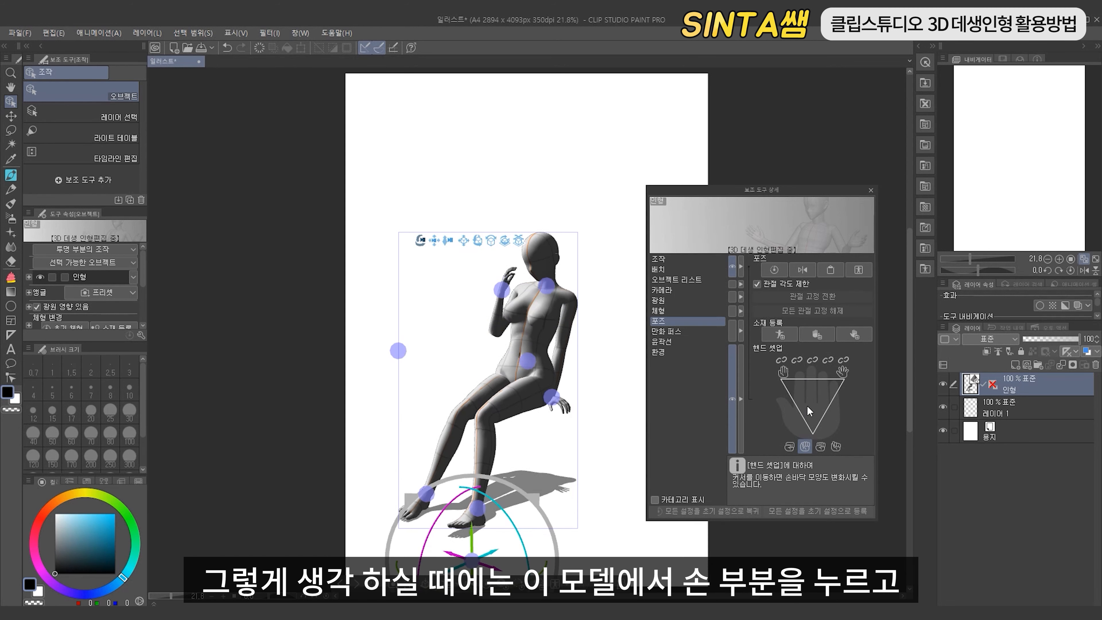
click(504, 290)
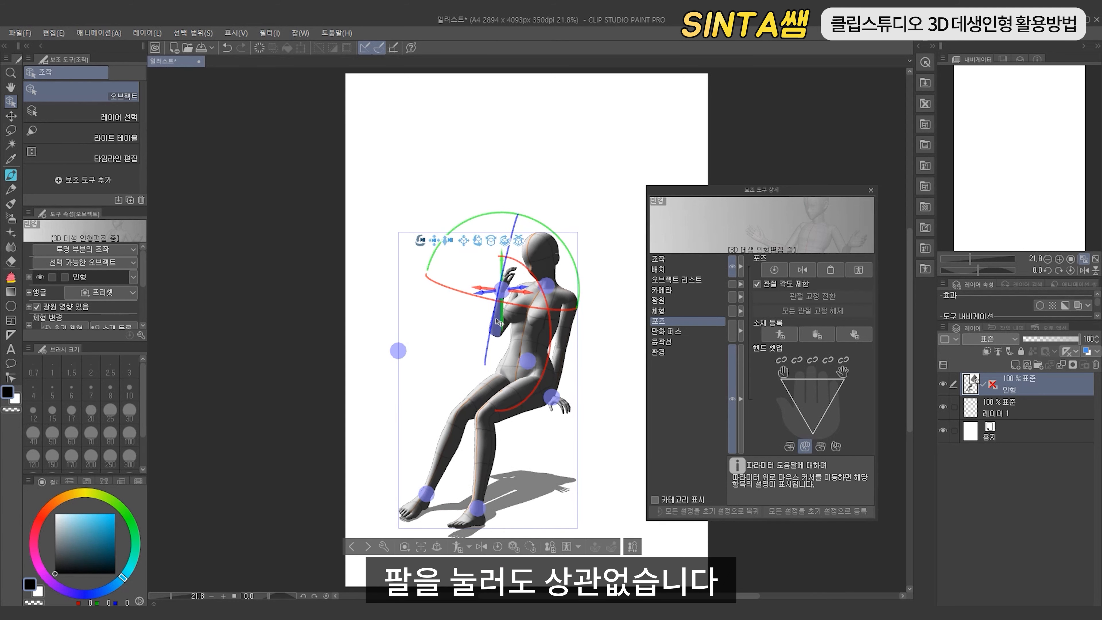
click(504, 297)
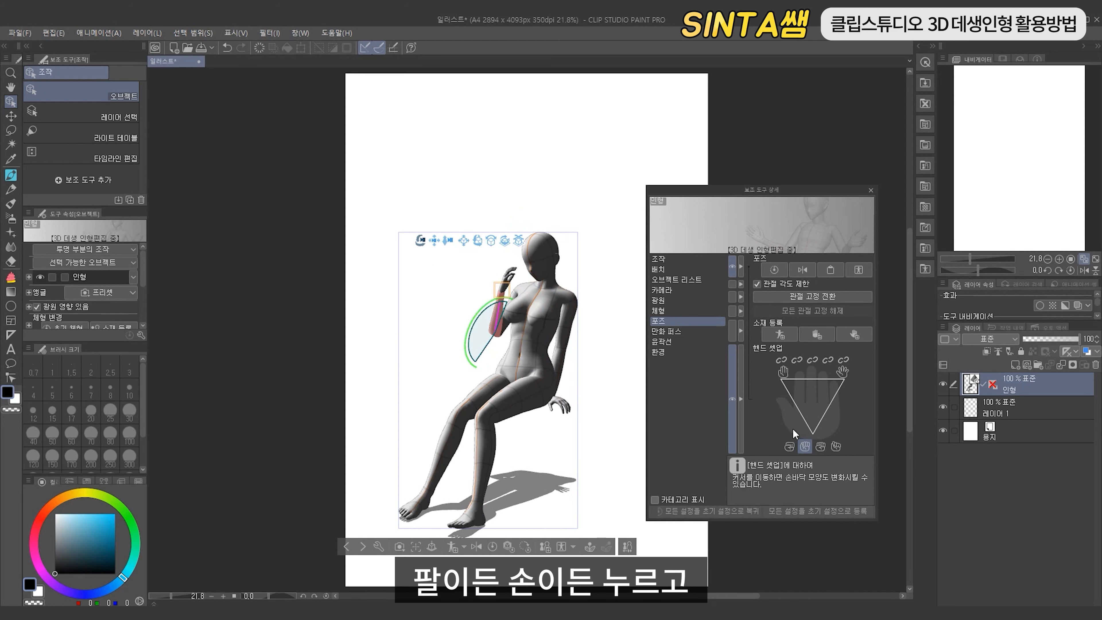
drag(819, 420, 799, 369)
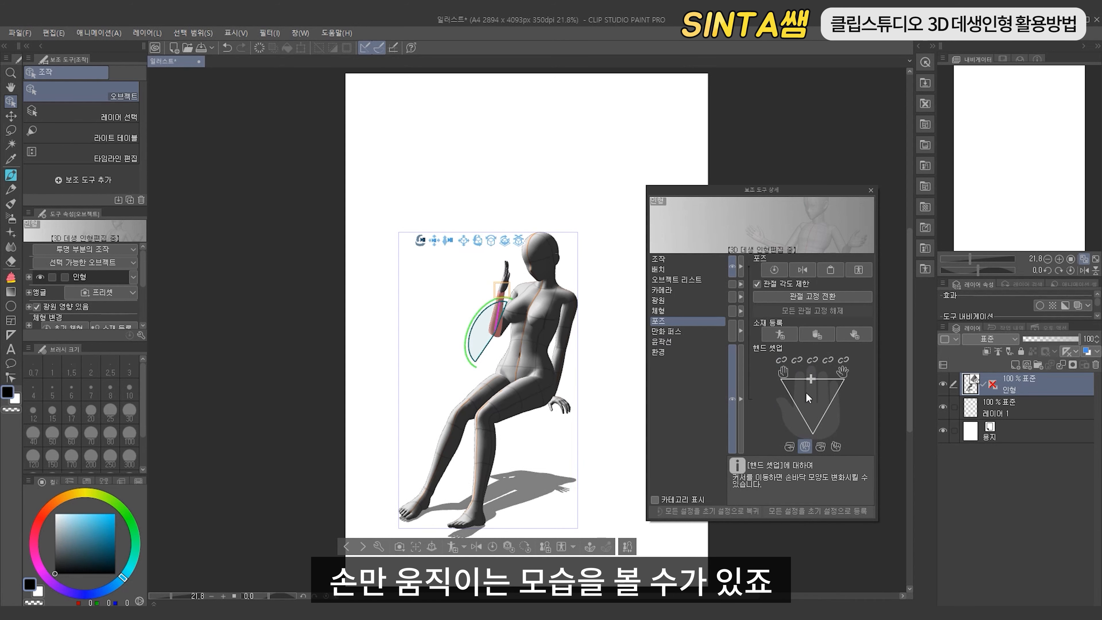
drag(806, 393, 832, 382)
click(809, 379)
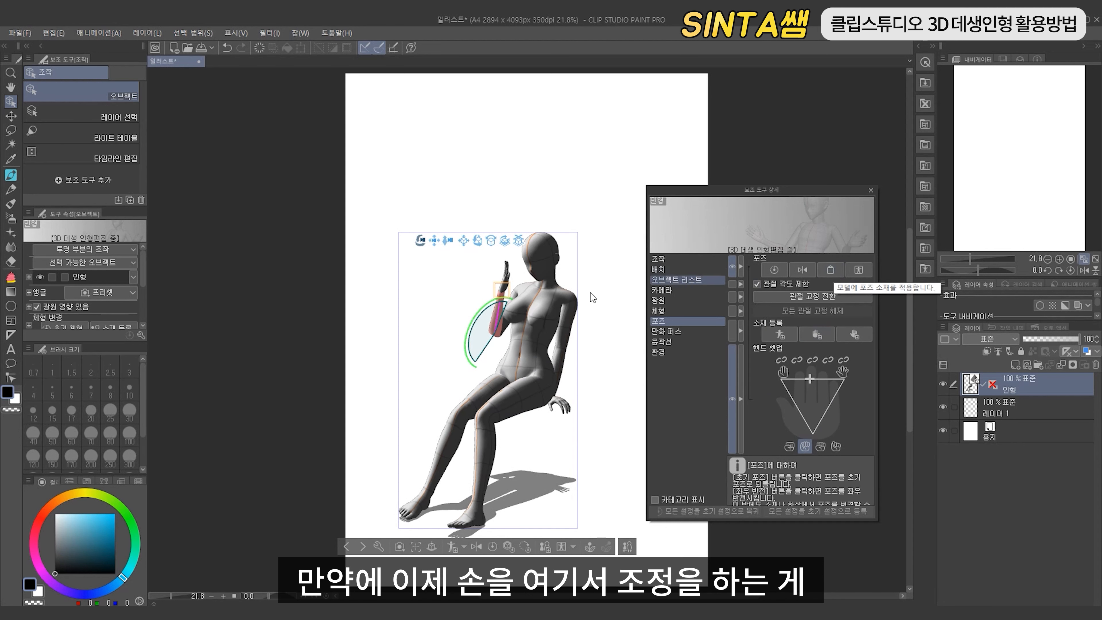
click(828, 401)
click(810, 415)
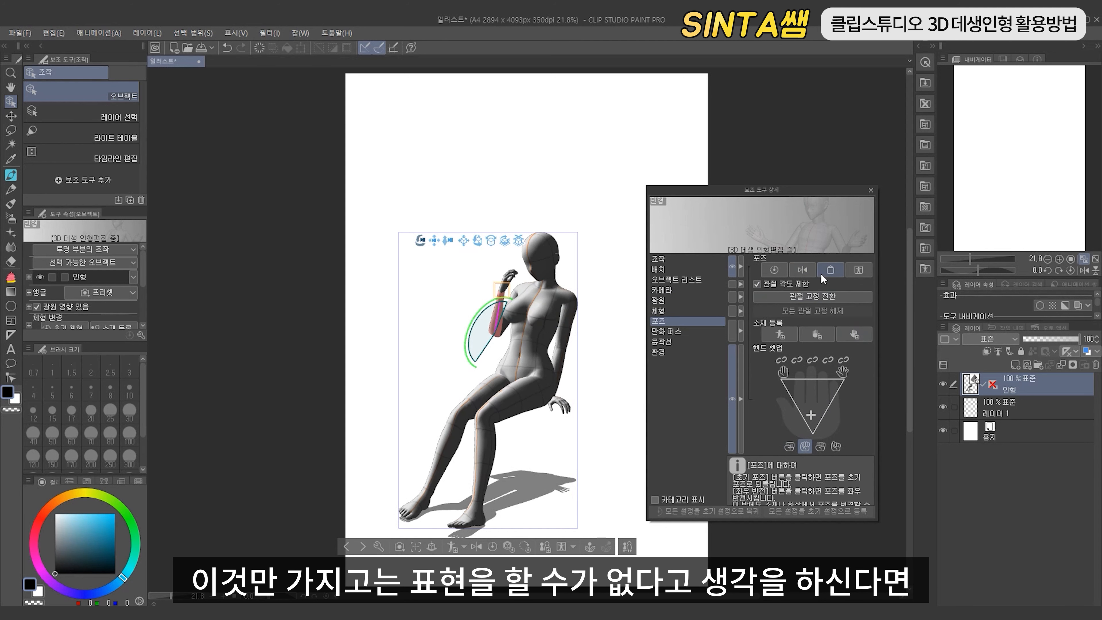
Apply the Hand gesture 005 pose material from the material list to the selected arm's hand only
click(830, 270)
scroll(798, 339, down, 3)
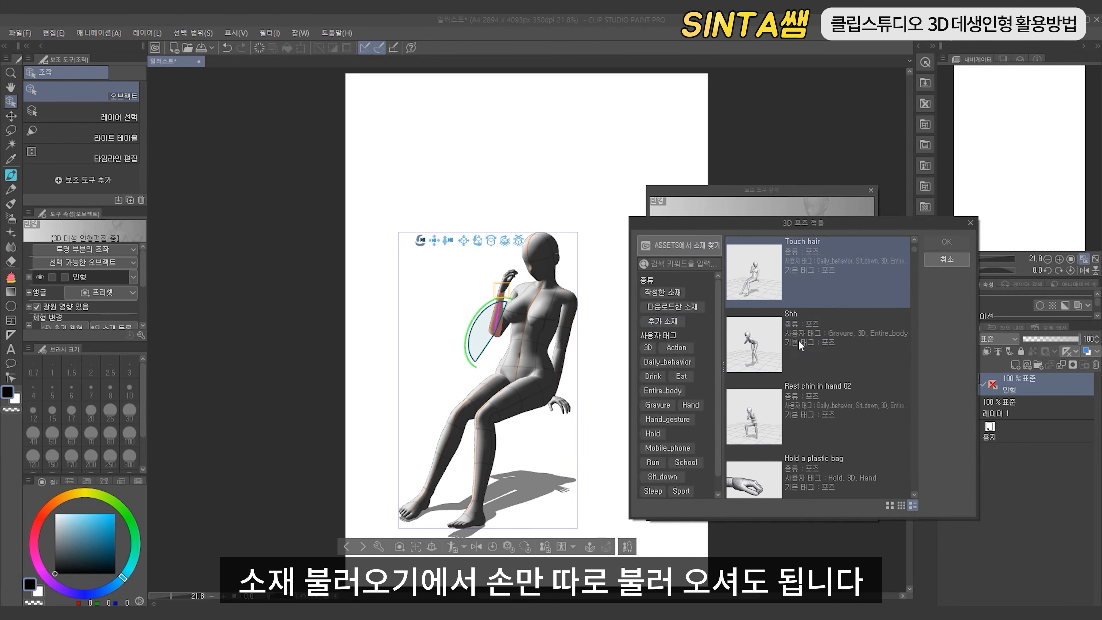
click(744, 325)
click(767, 420)
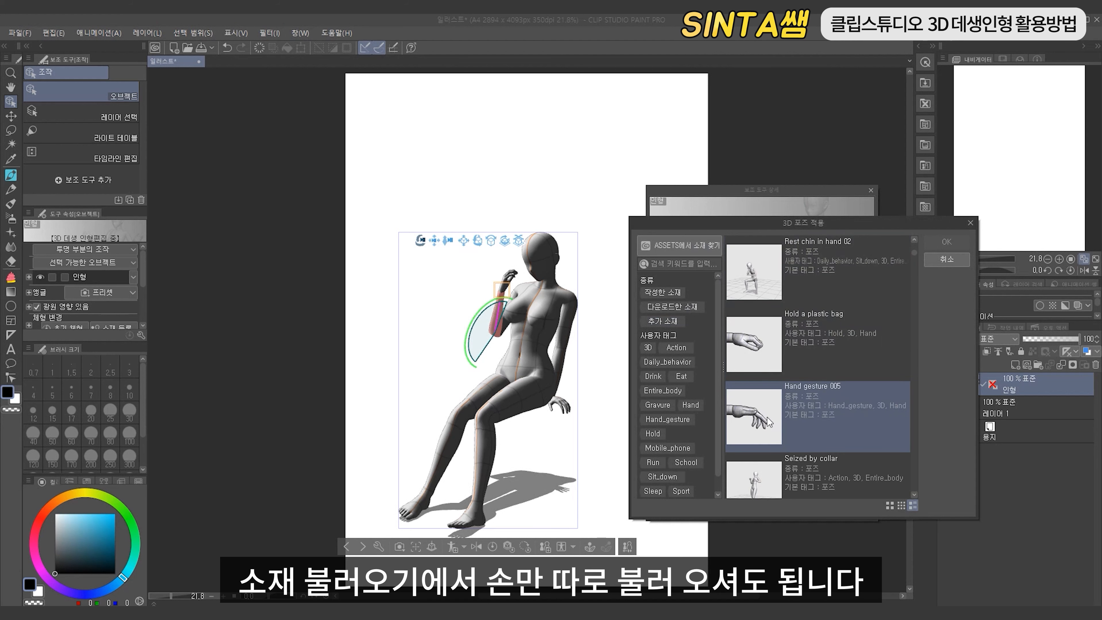
double_click(841, 421)
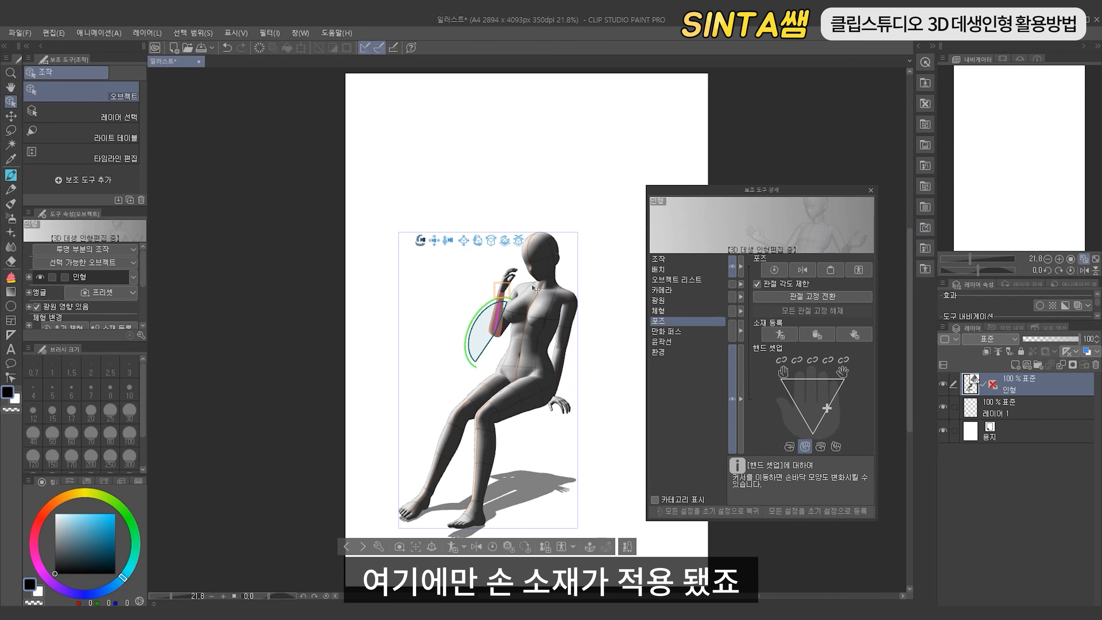
Deselect all body parts, apply Hand gesture 005 to both hands, and turn the camera to face the figure
click(534, 347)
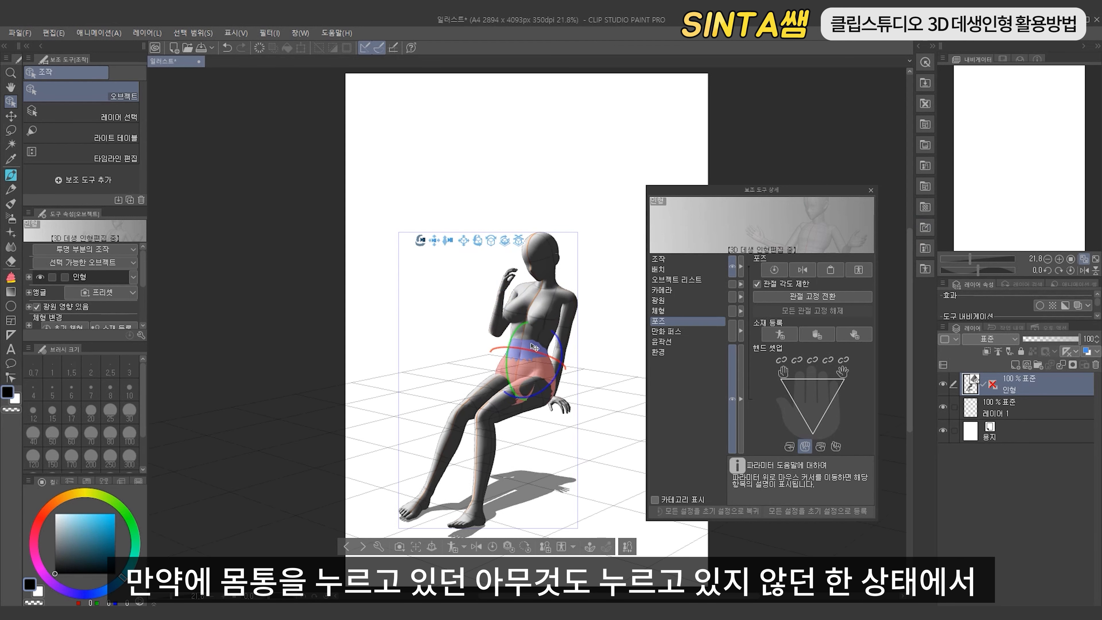
click(432, 314)
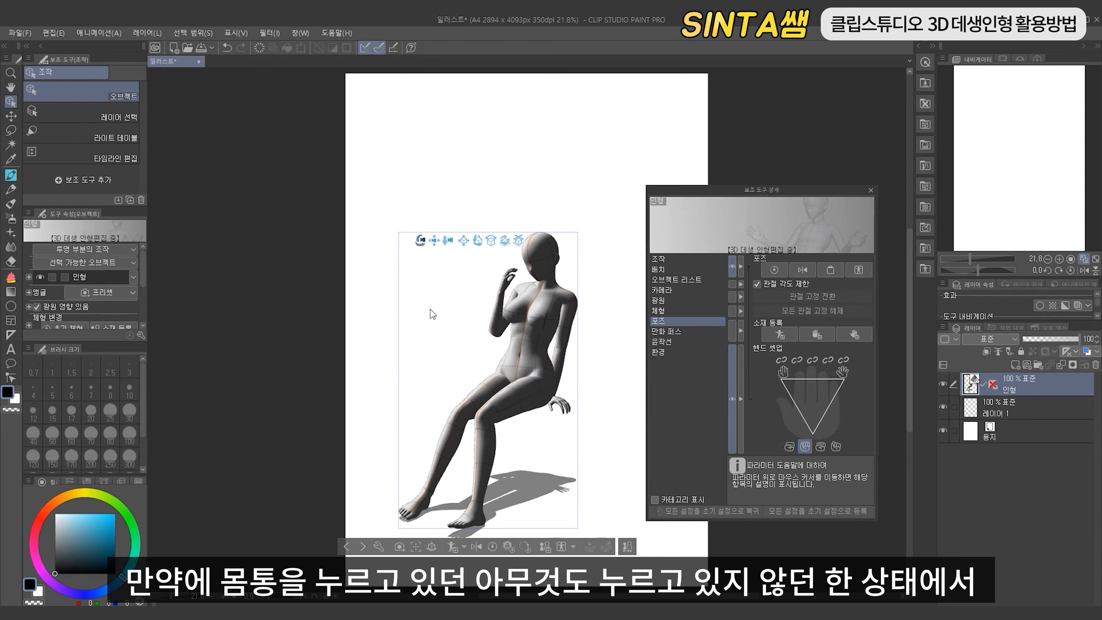
click(830, 270)
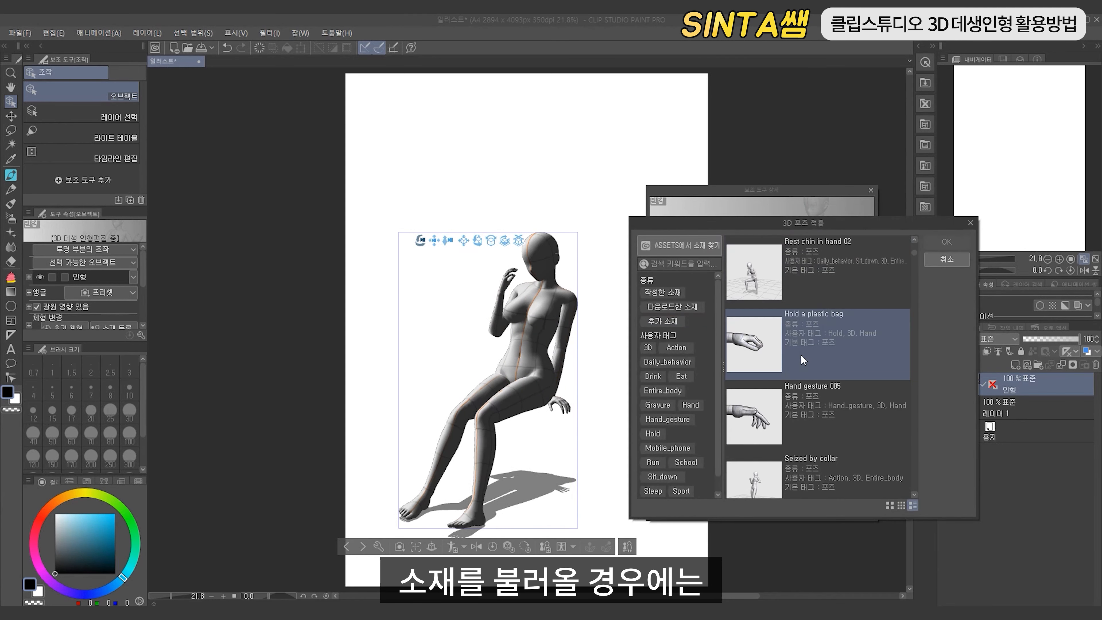
click(824, 414)
click(947, 242)
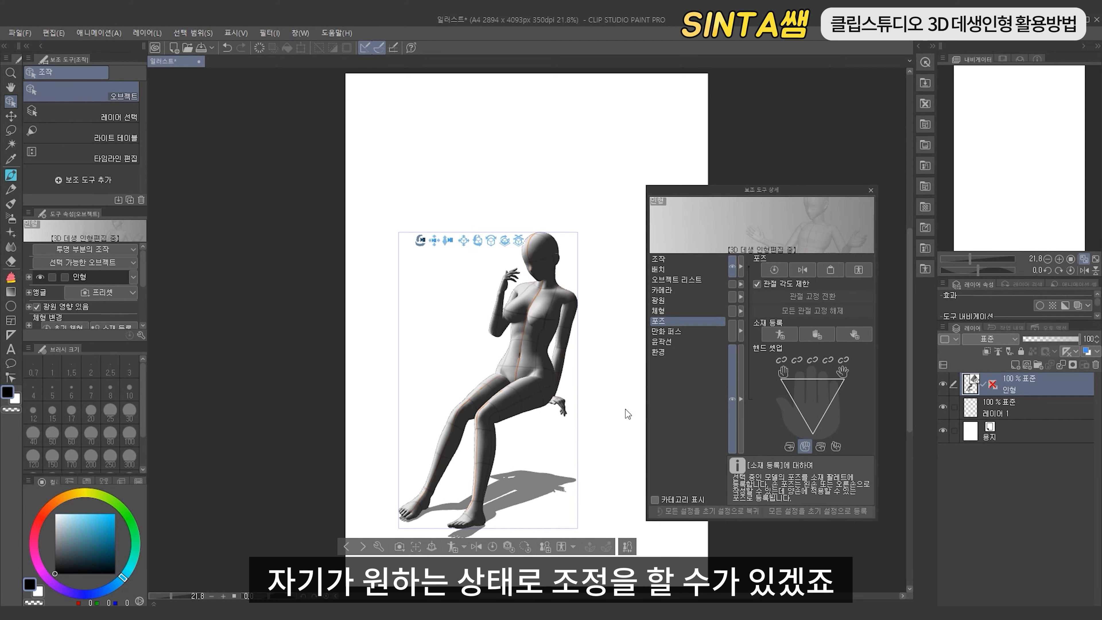
drag(616, 410, 668, 417)
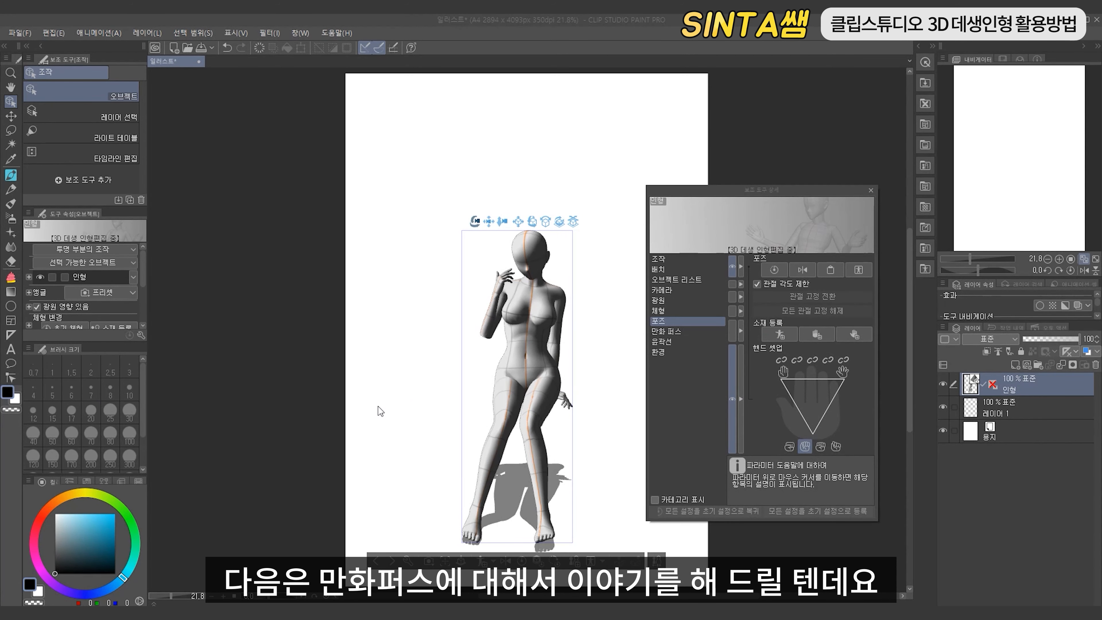
Replace the posed figure with a fresh 3D drawing figure-Ver.2 (Female) placed on the canvas
click(682, 333)
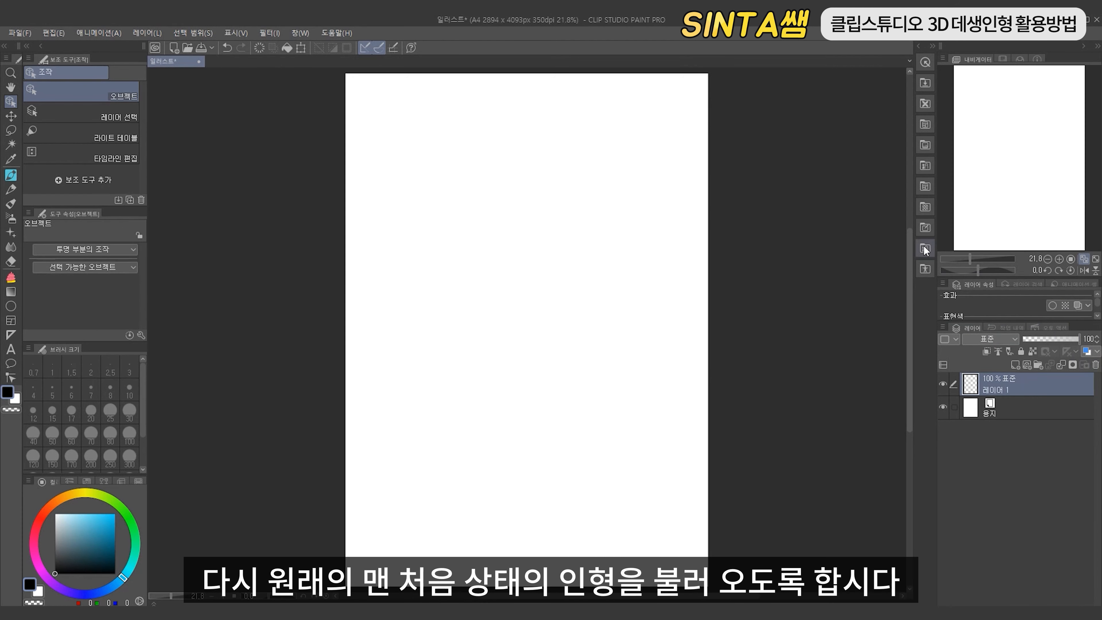
click(925, 248)
drag(730, 178, 401, 221)
click(927, 248)
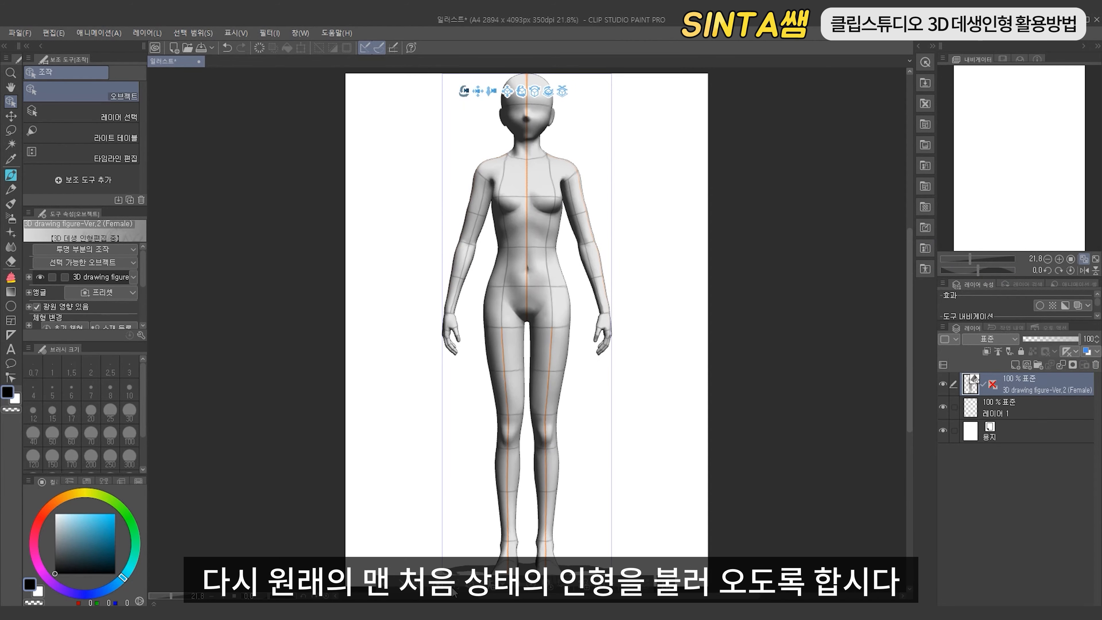
Fit the new figure fully within the page and open the manga perspective category of its detailed settings
key(k)
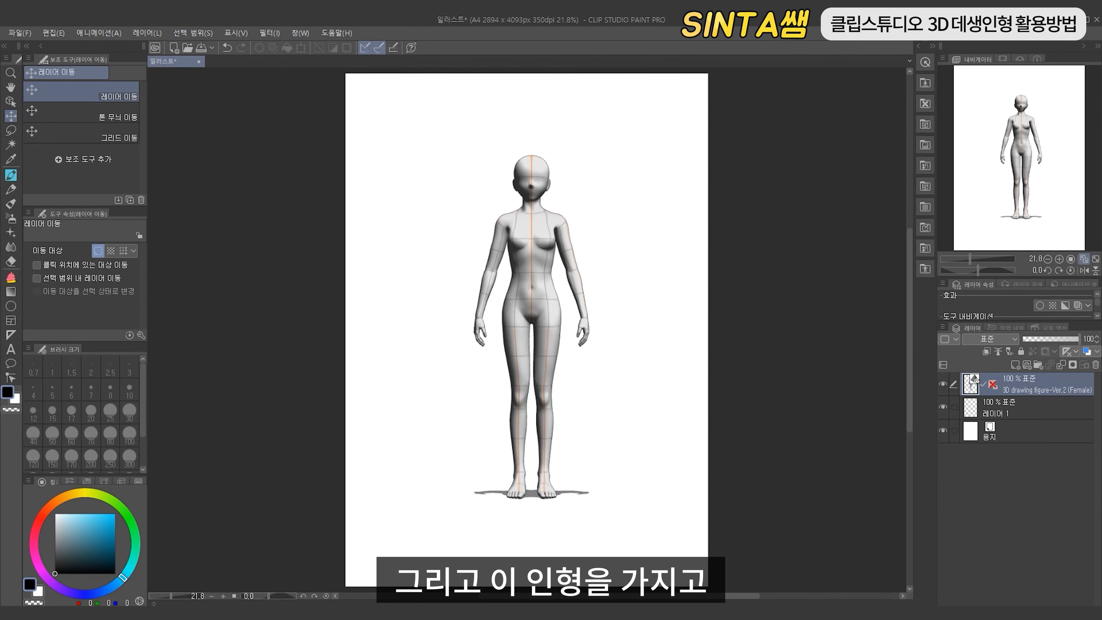
key(o)
click(141, 335)
click(685, 332)
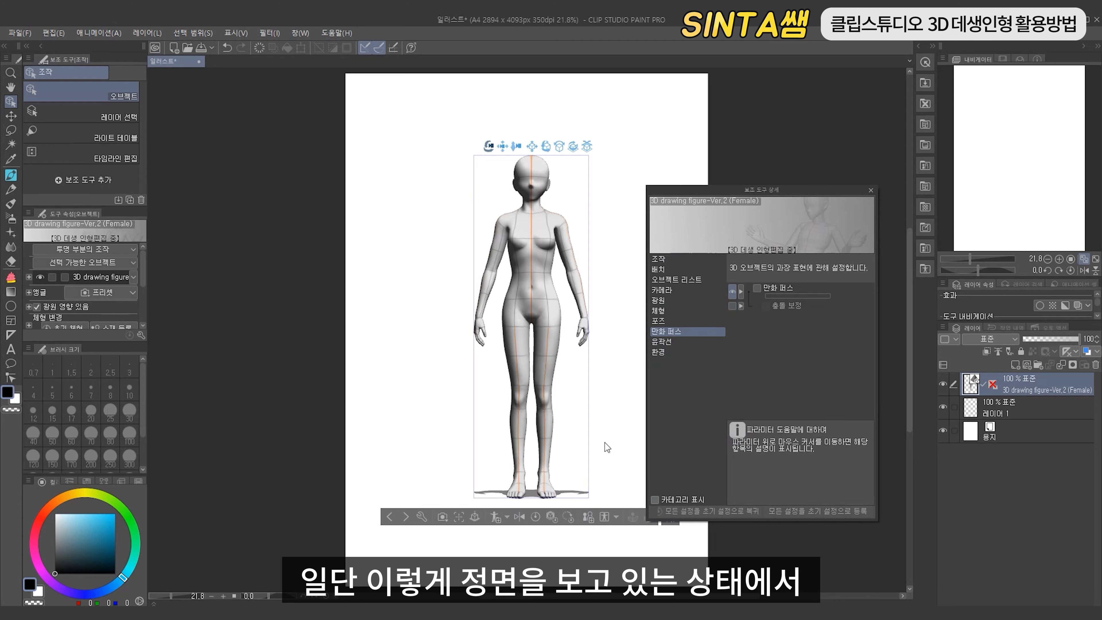
Compare the figure with manga perspective on and off in the front and high-angle views, leaving it enabled
click(757, 288)
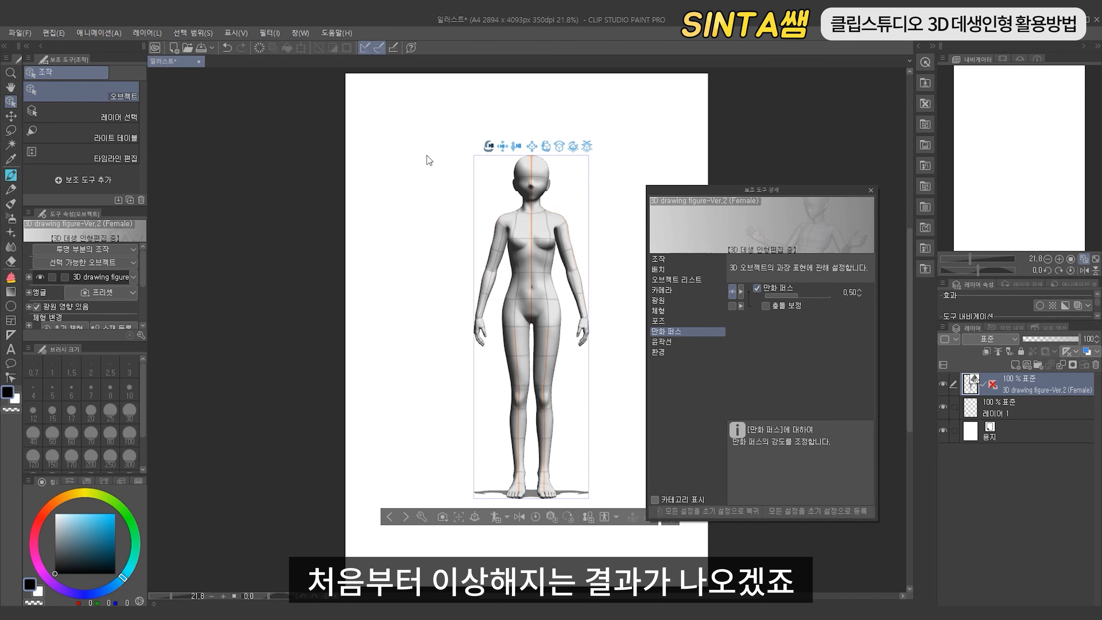
click(757, 288)
drag(604, 248, 604, 346)
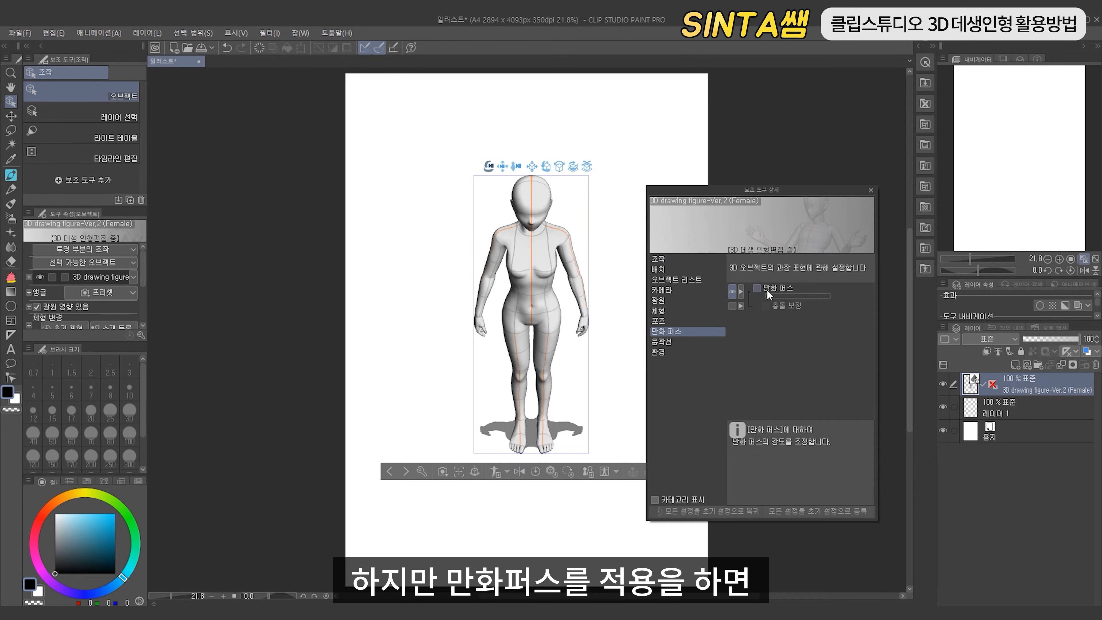
click(755, 288)
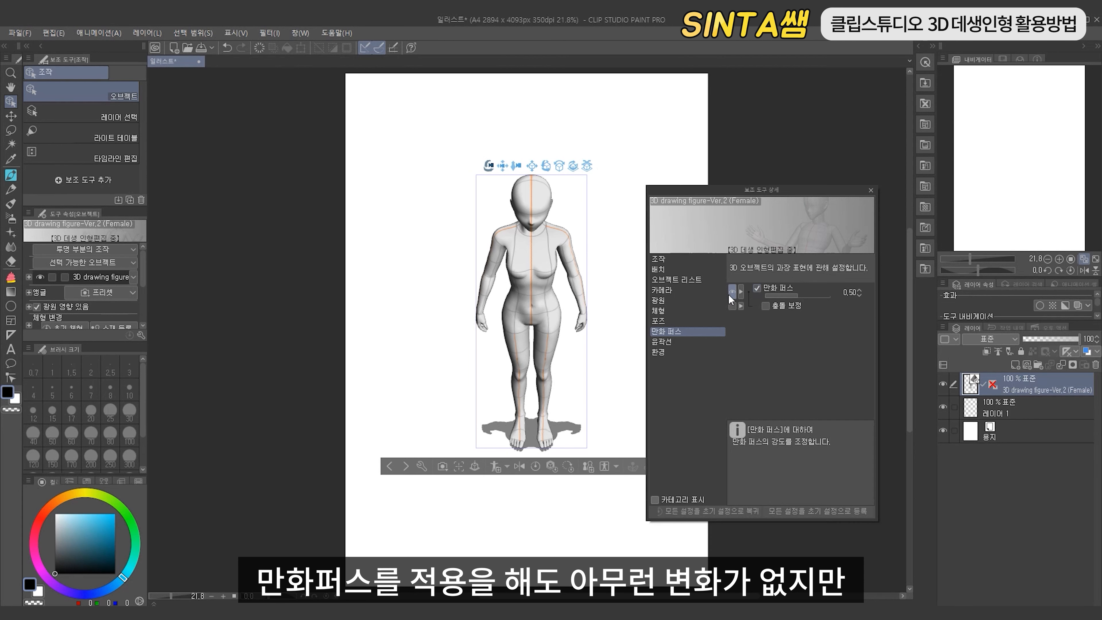
click(757, 287)
click(757, 287)
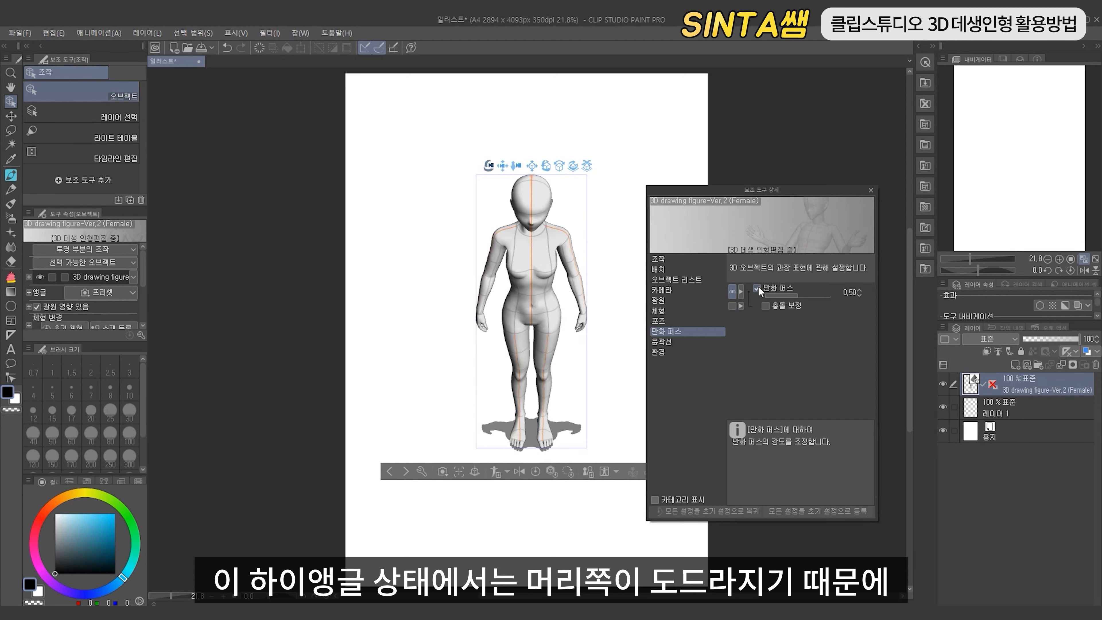
View the figure from a low angle and compare it with manga perspective disabled and enabled
drag(618, 346, 611, 126)
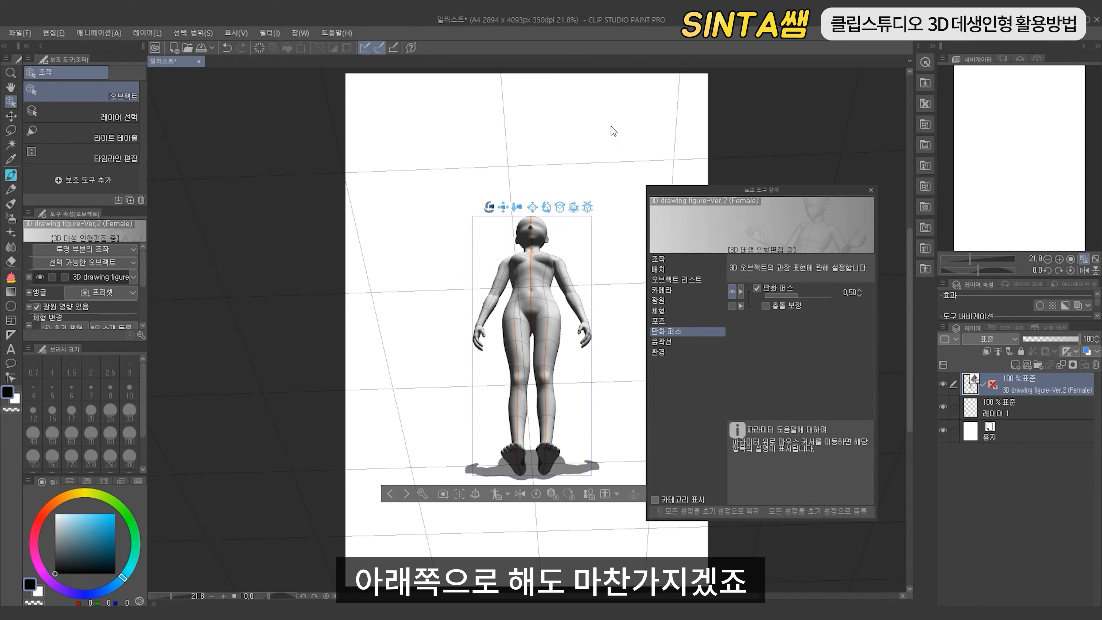
click(757, 288)
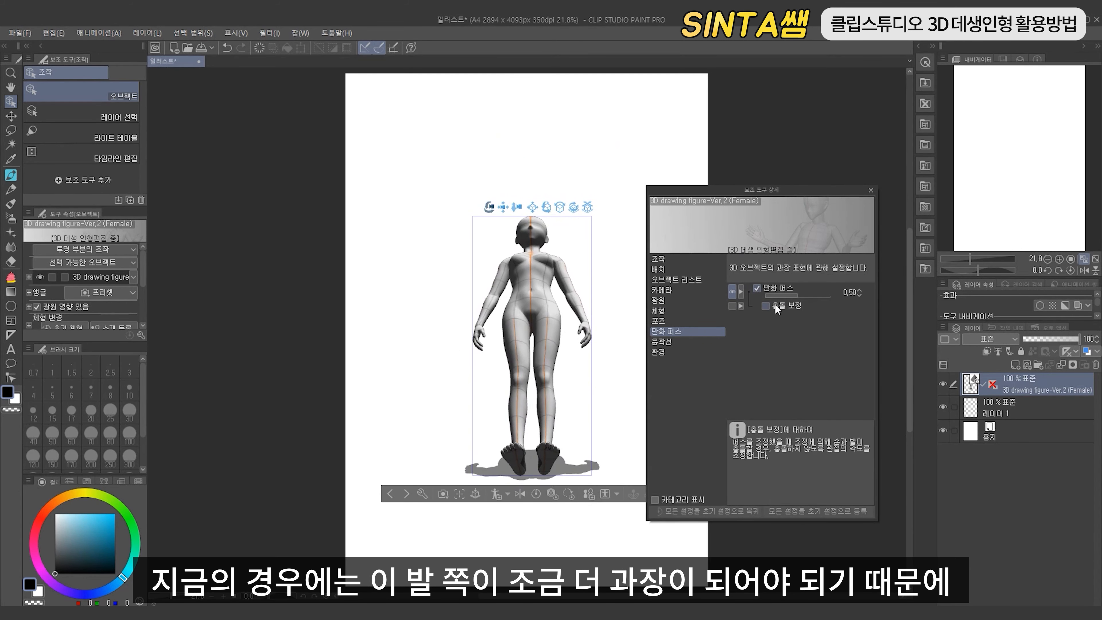
click(756, 287)
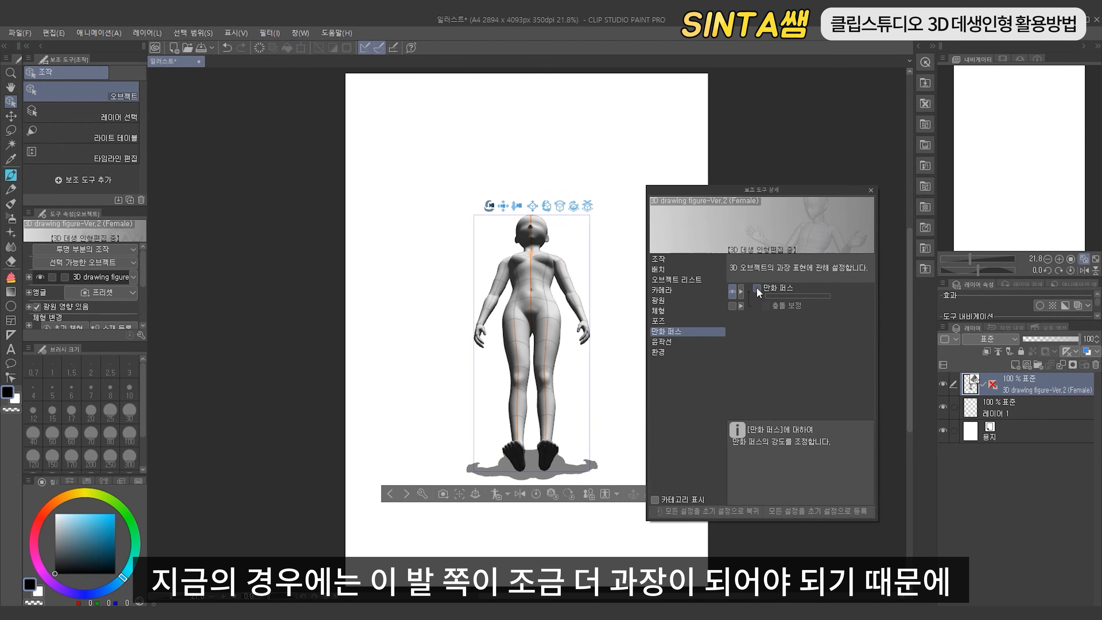
click(756, 287)
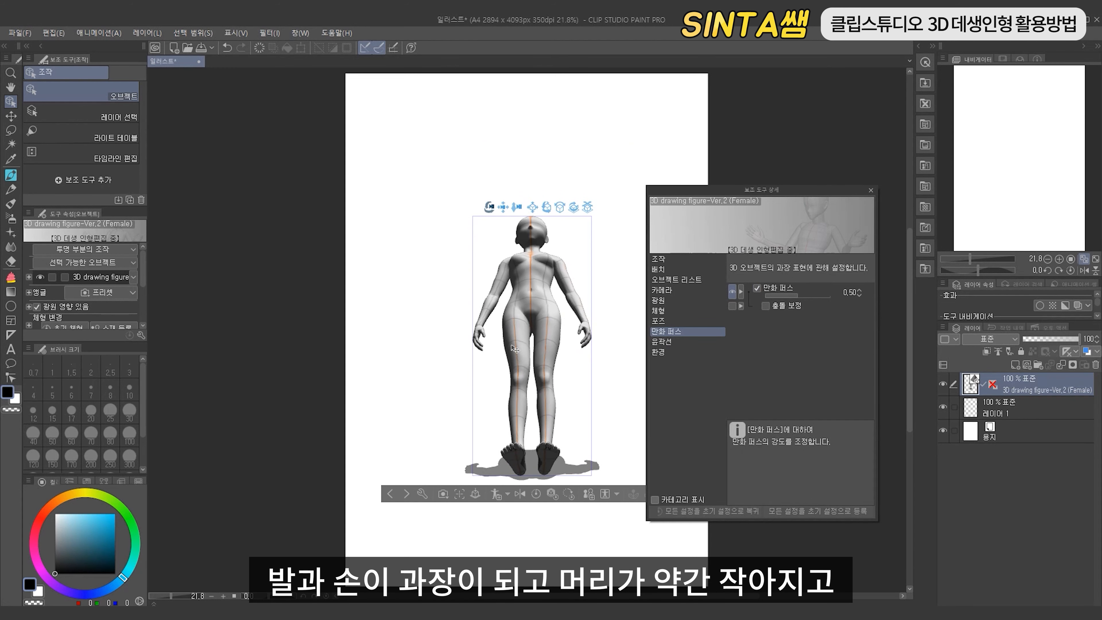
Return the camera to the front view, keep manga perspective at 0.50, and open the outline category
drag(624, 265, 628, 379)
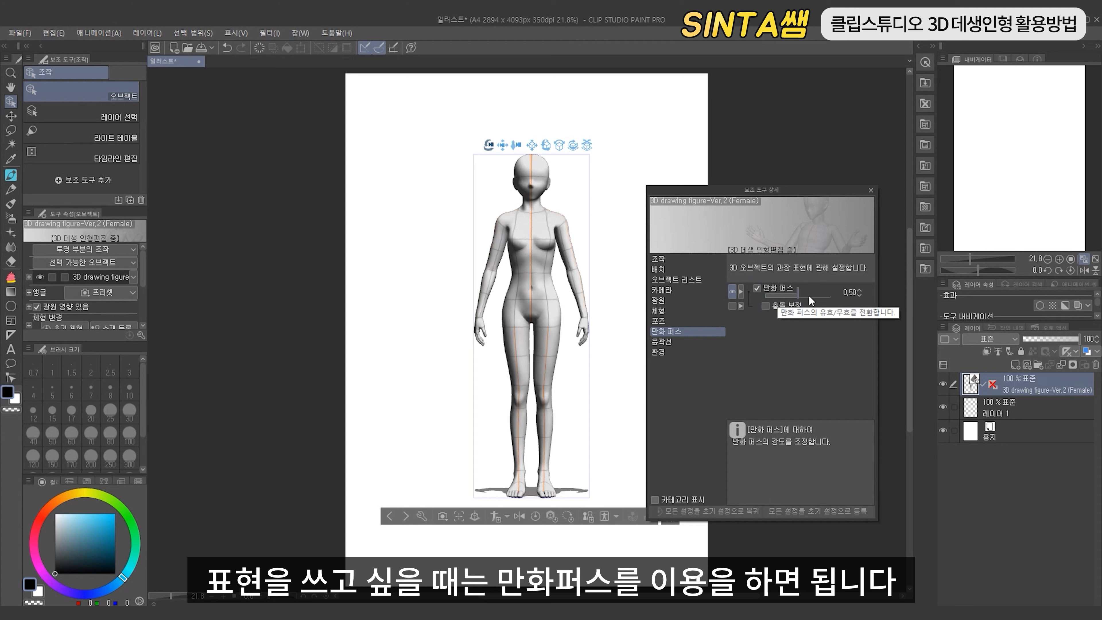
drag(809, 297, 802, 295)
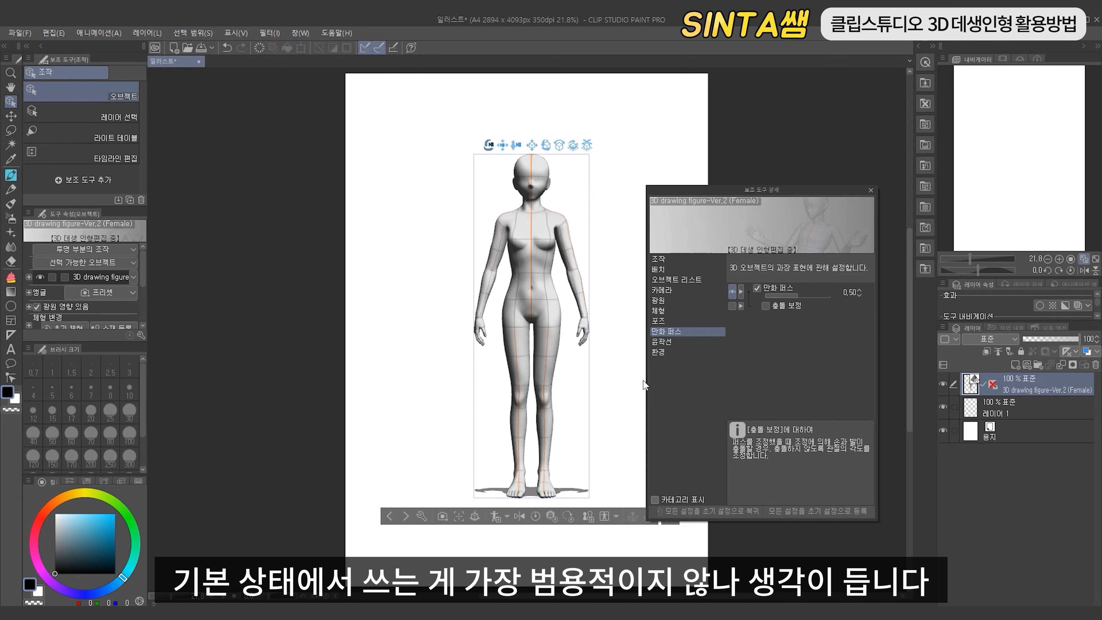
click(698, 348)
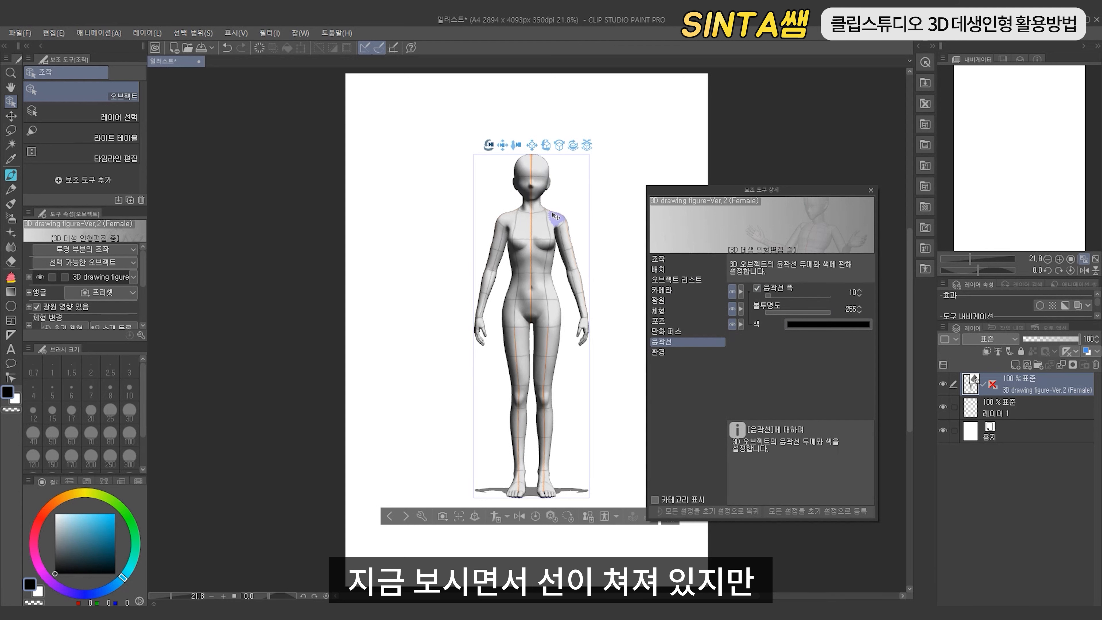
Set the figure's outline width to 30 and turn the camera slightly around the figure
click(851, 294)
text(30)
key(Return)
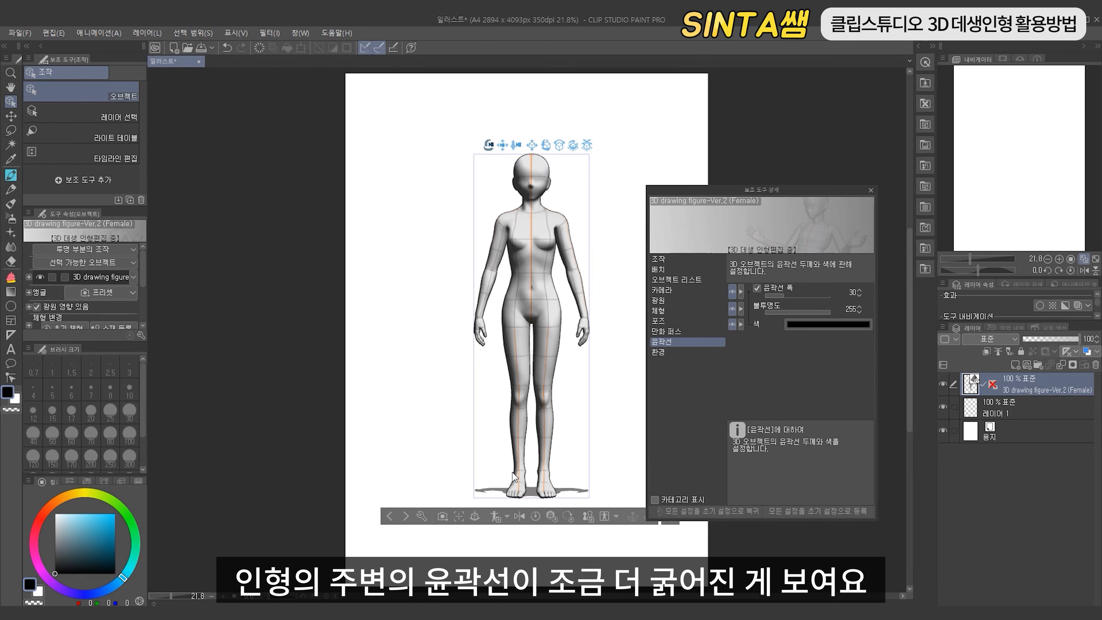
mouse_move(620, 354)
mouse_down()
mouse_move(364, 344)
mouse_move(795, 349)
mouse_move(617, 353)
mouse_up()
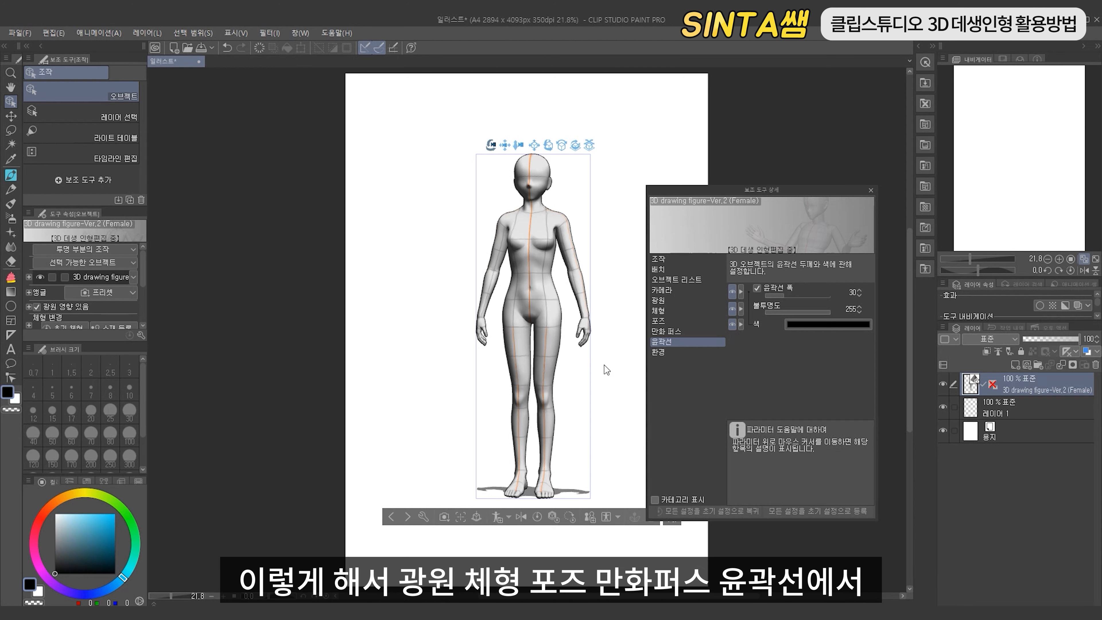
Go through the light source, body shape, pose, manga perspective and outline categories once more and close the detailed settings
click(666, 298)
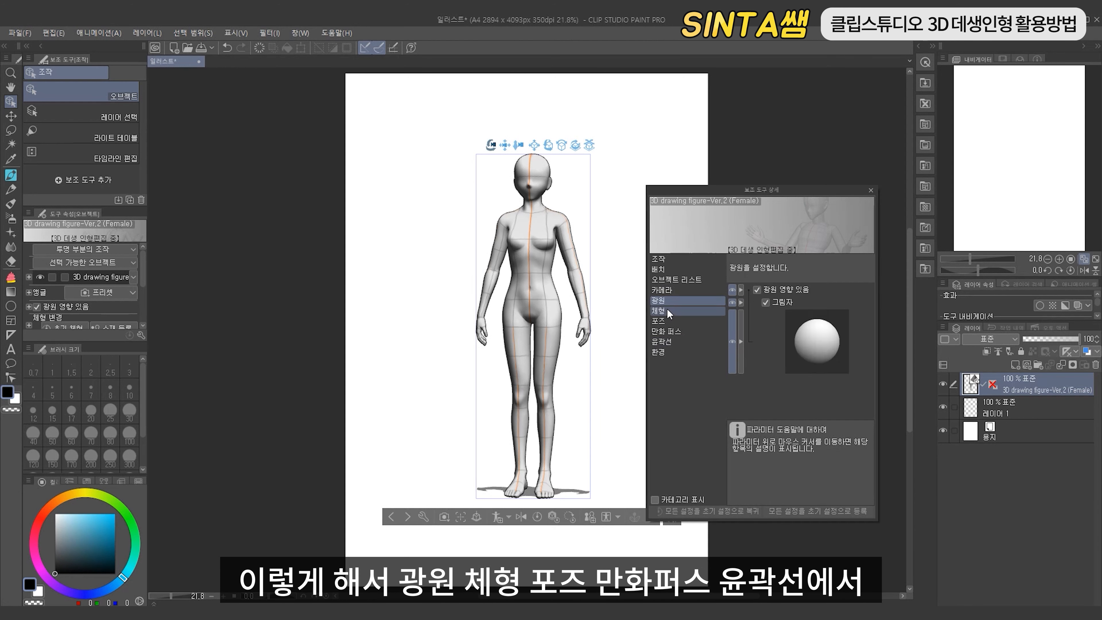
click(667, 309)
click(663, 320)
click(662, 330)
click(662, 341)
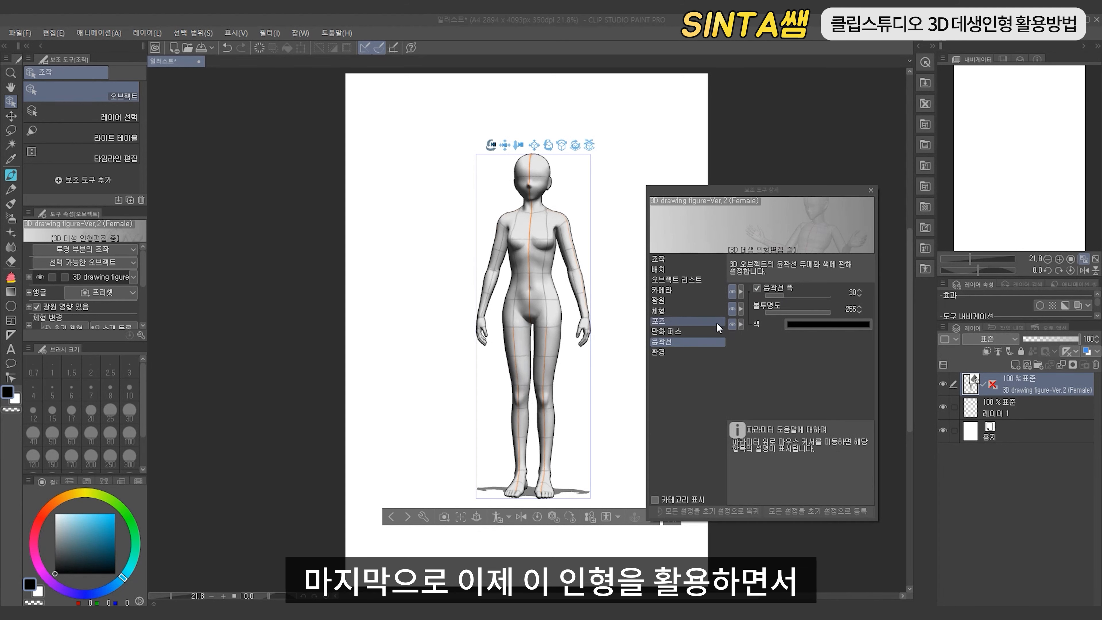
click(871, 191)
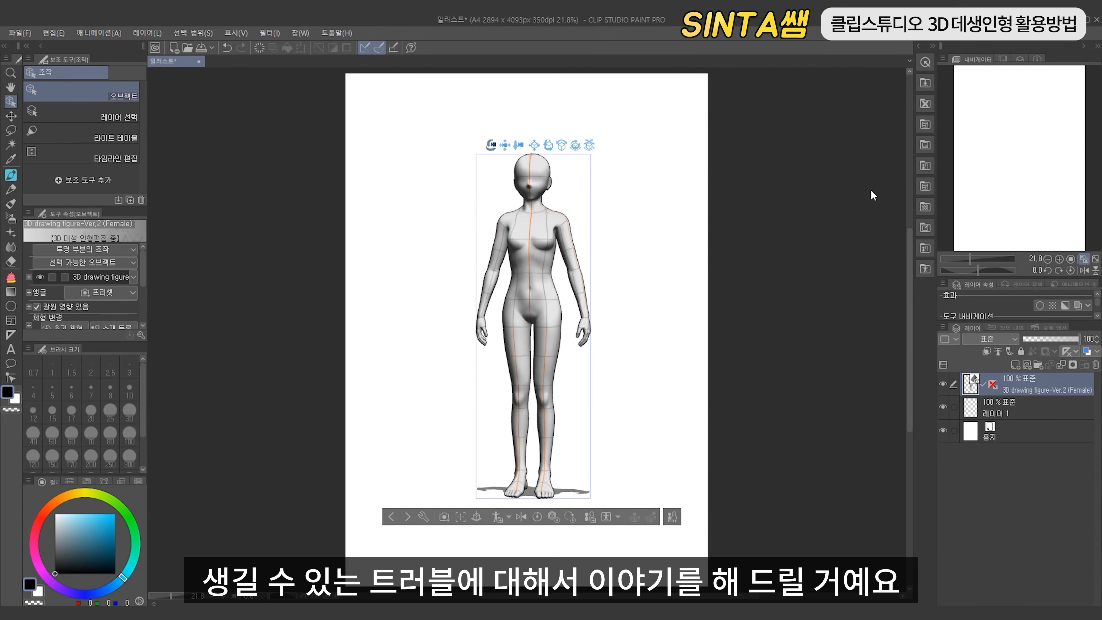
Switch to 레이어 1 with the Pen tool, and return to editing the figure by reselecting its layer and the Object tool
click(1028, 410)
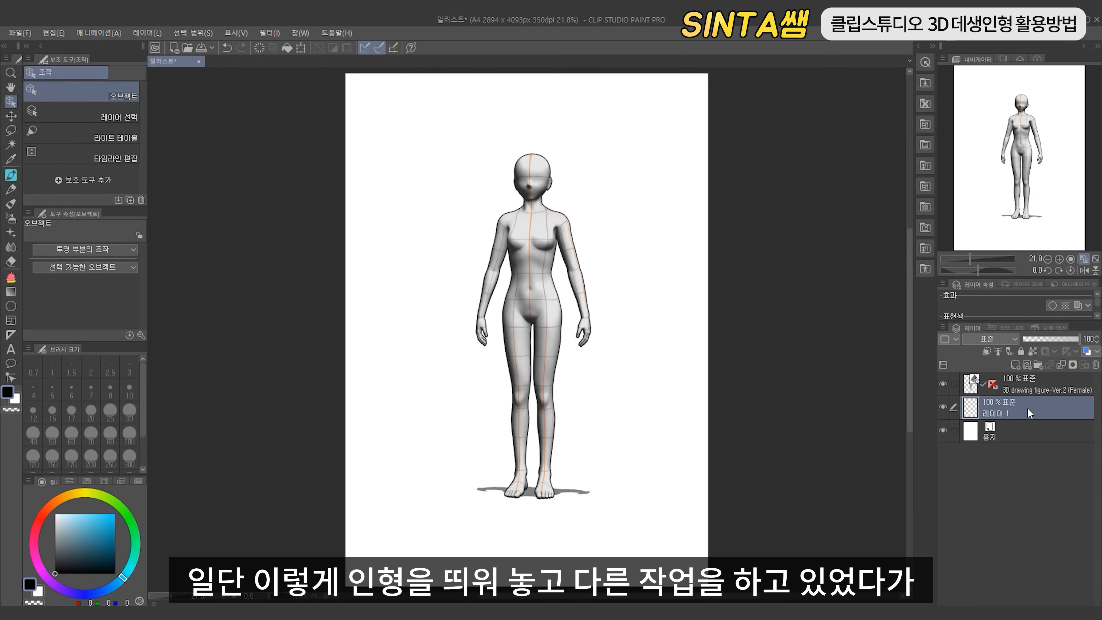
click(1055, 386)
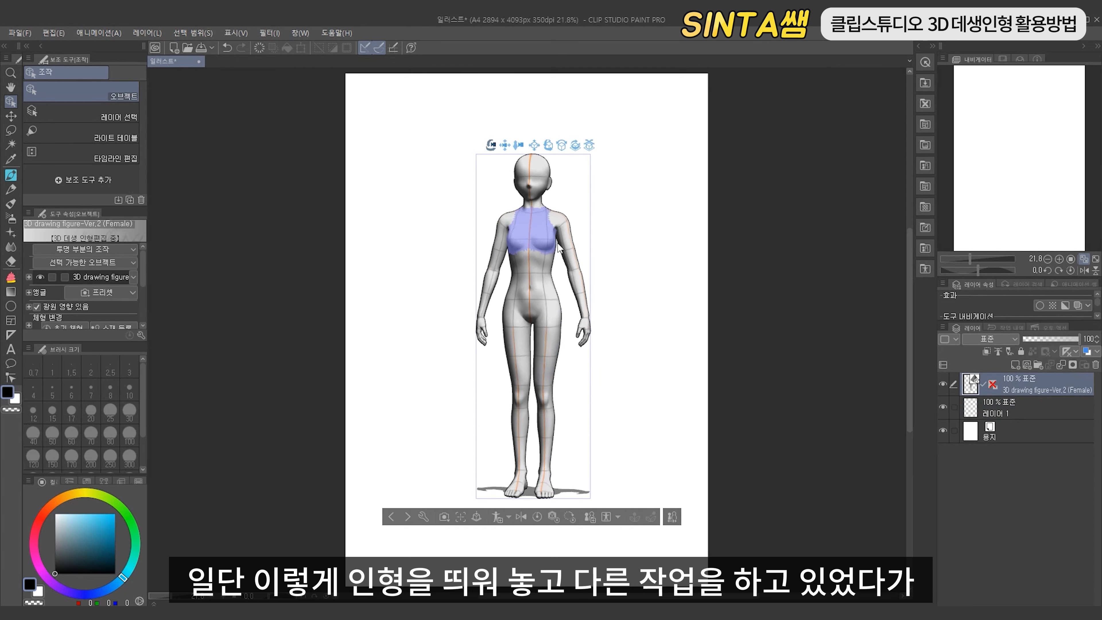
click(1044, 416)
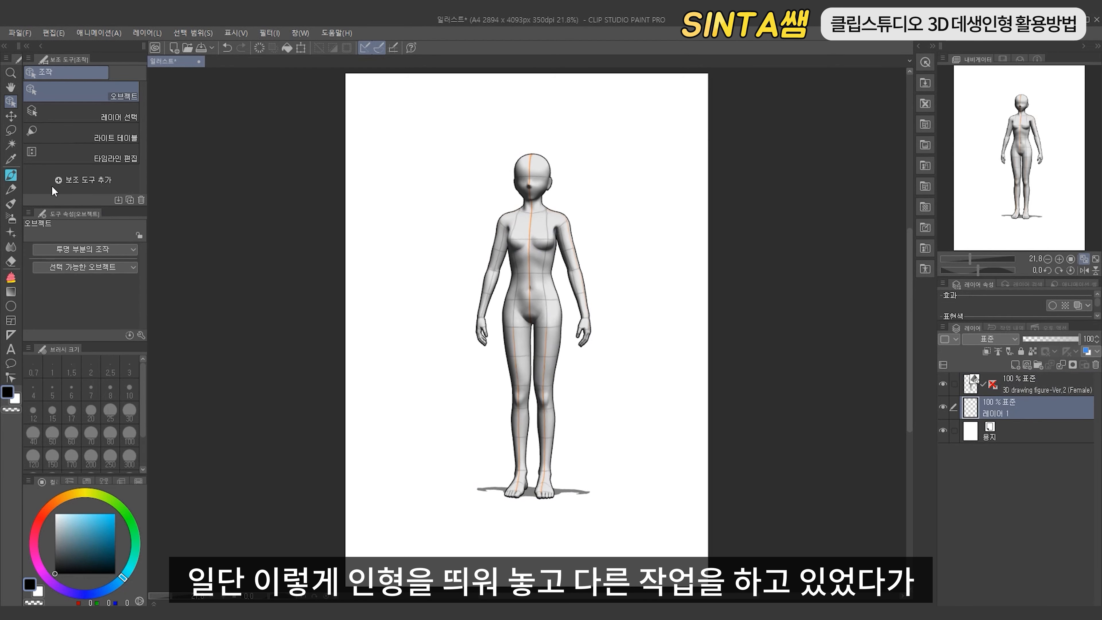
click(11, 175)
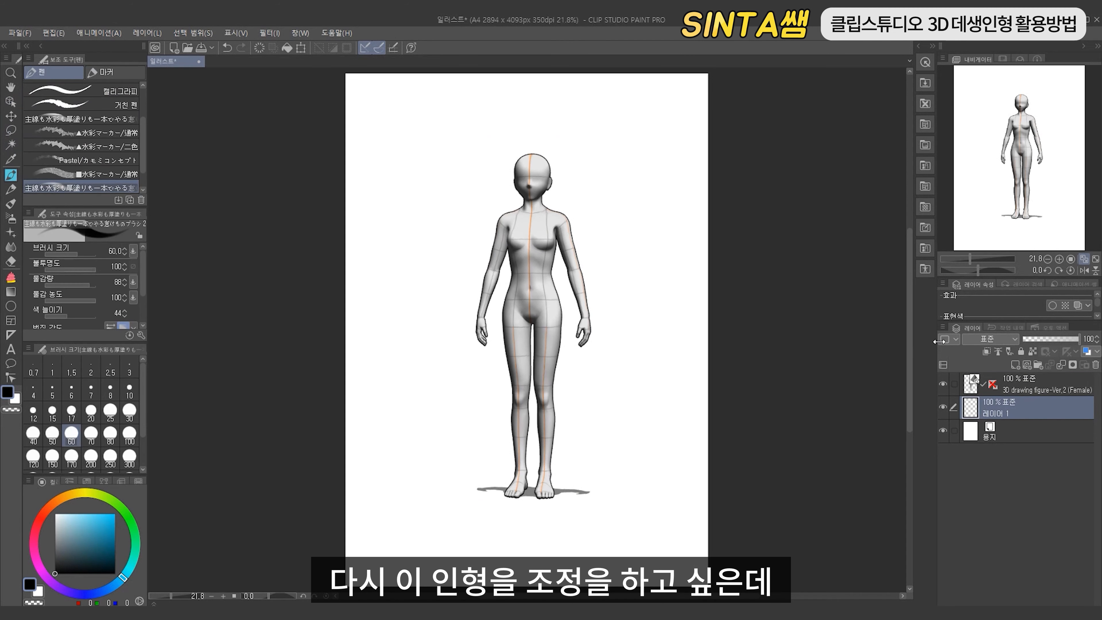
ctrl+shift+click(545, 163)
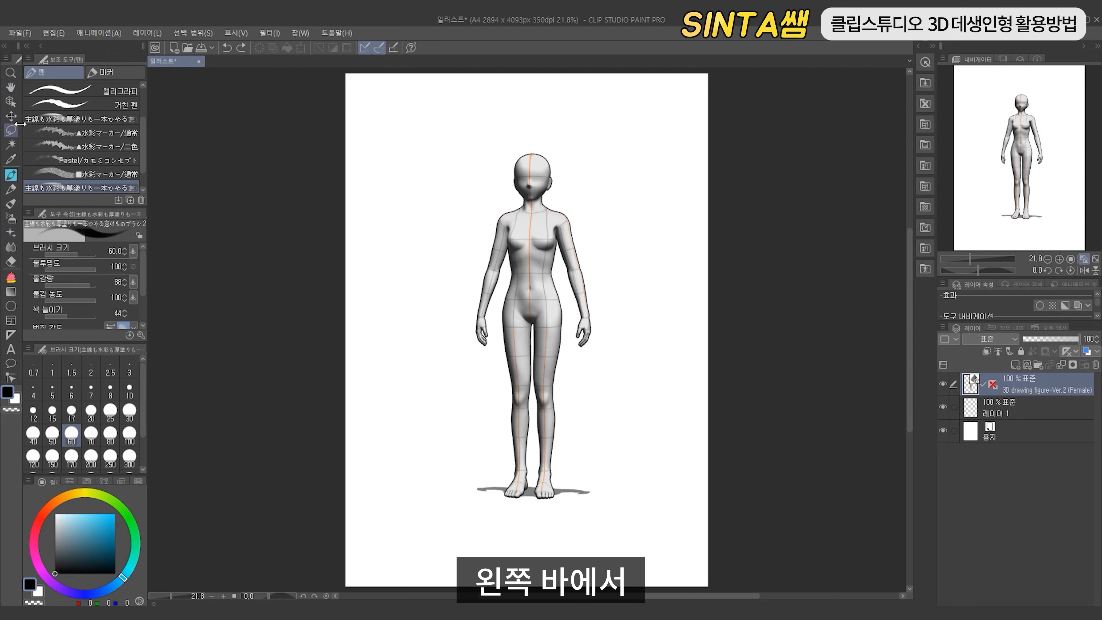
click(12, 105)
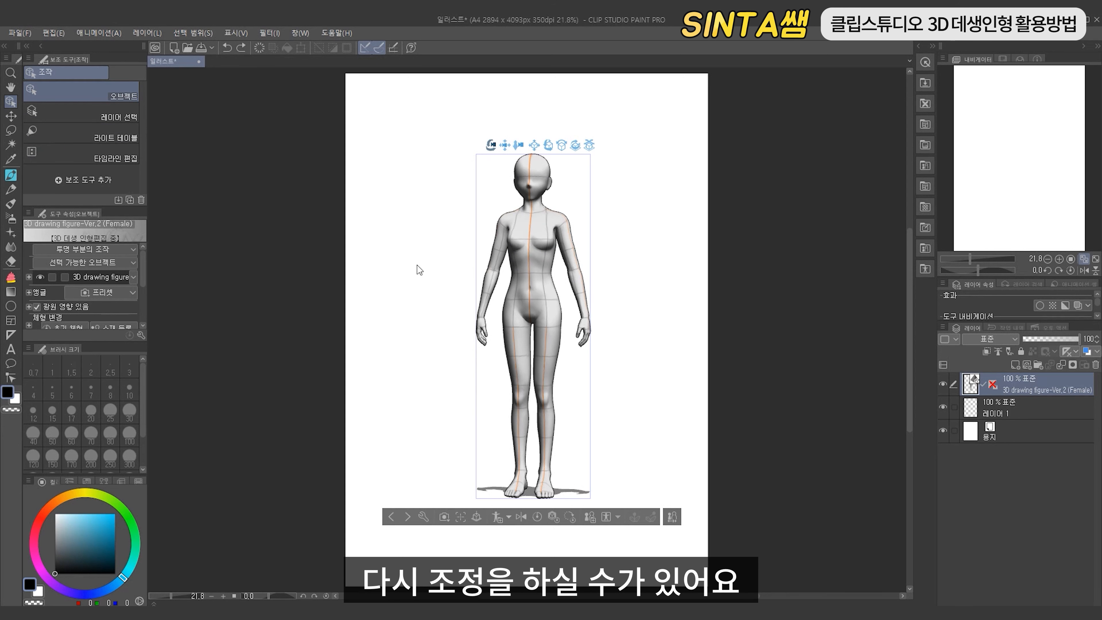
Delete the figure's layer, place the Shh pose from the 3D pose materials on the empty page, and rotate the view to its front
click(1095, 366)
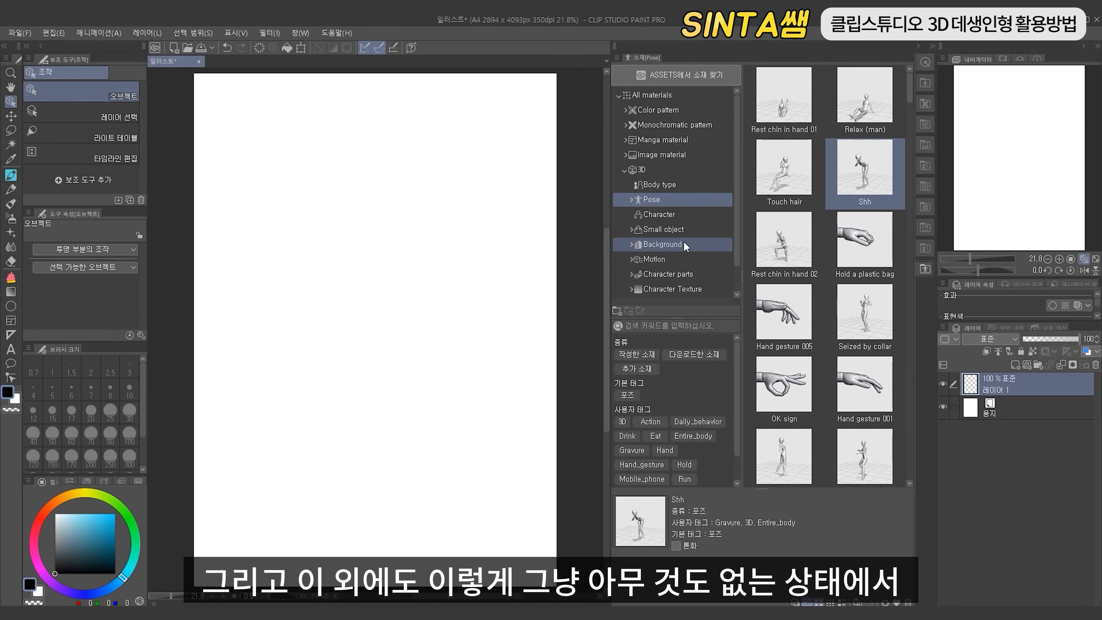
click(640, 184)
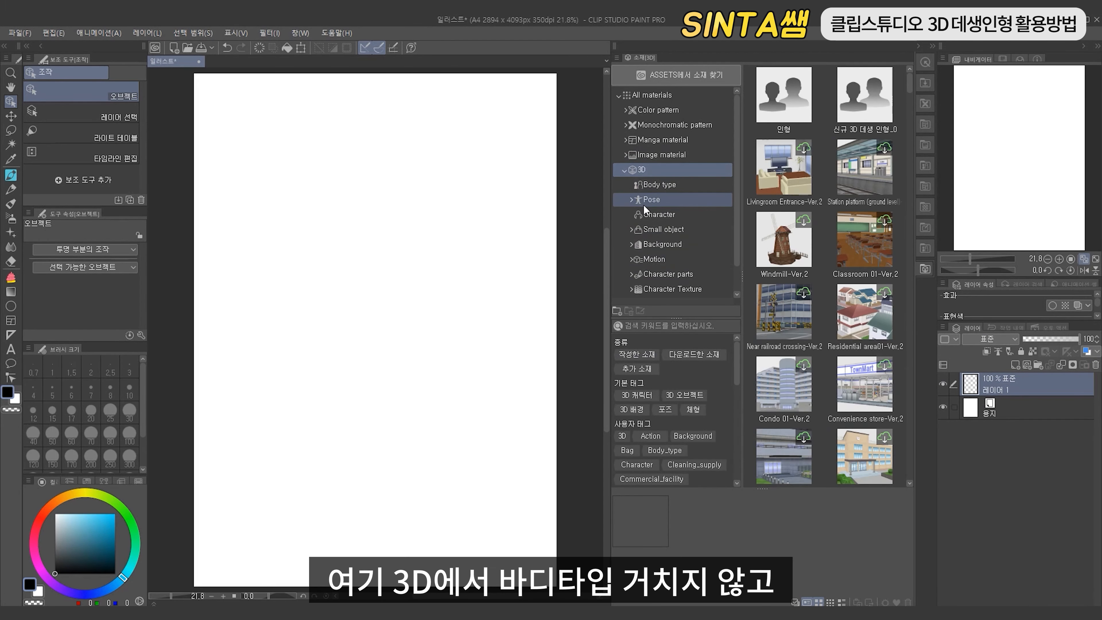
click(649, 199)
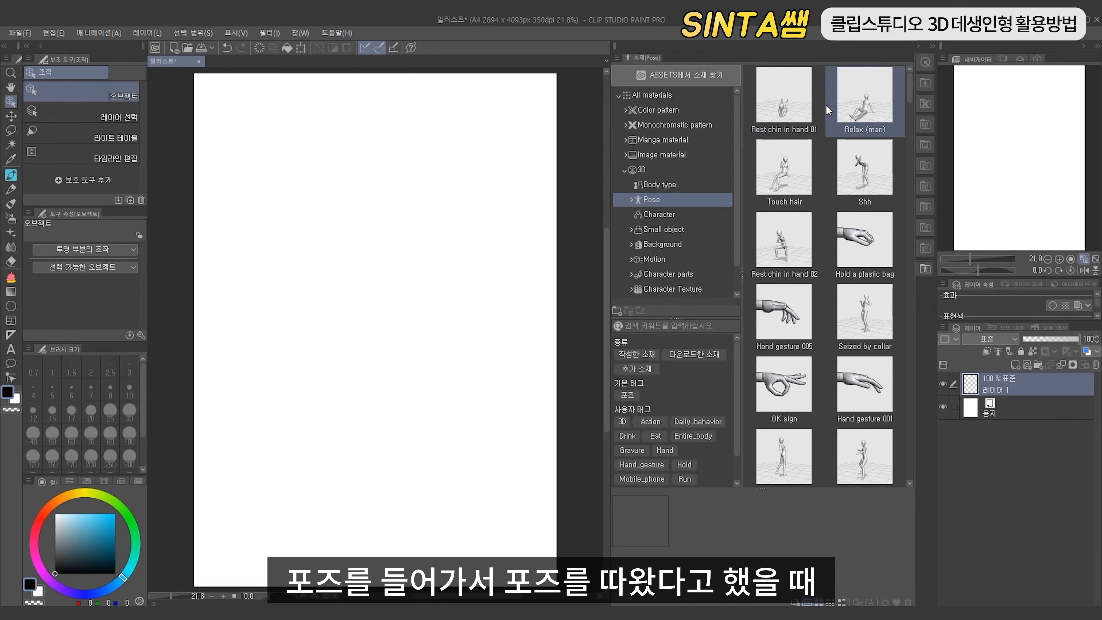
drag(865, 169, 512, 277)
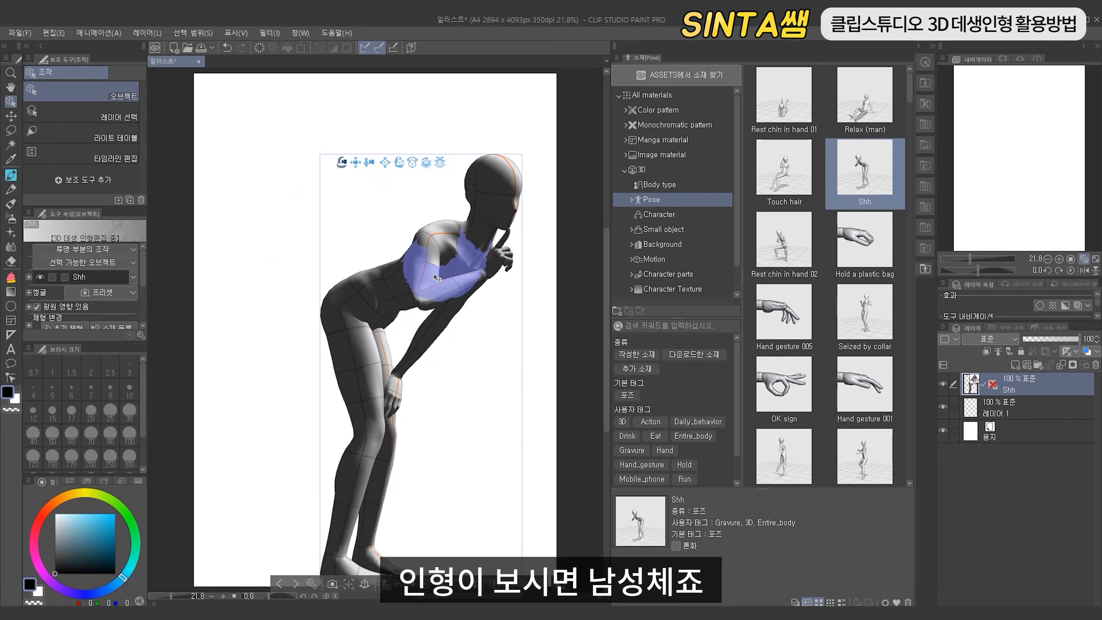
drag(512, 304, 475, 398)
Try to apply the 3D drawing figure-Ver.2 (Female) body type to the figure created from the Shh pose
click(659, 185)
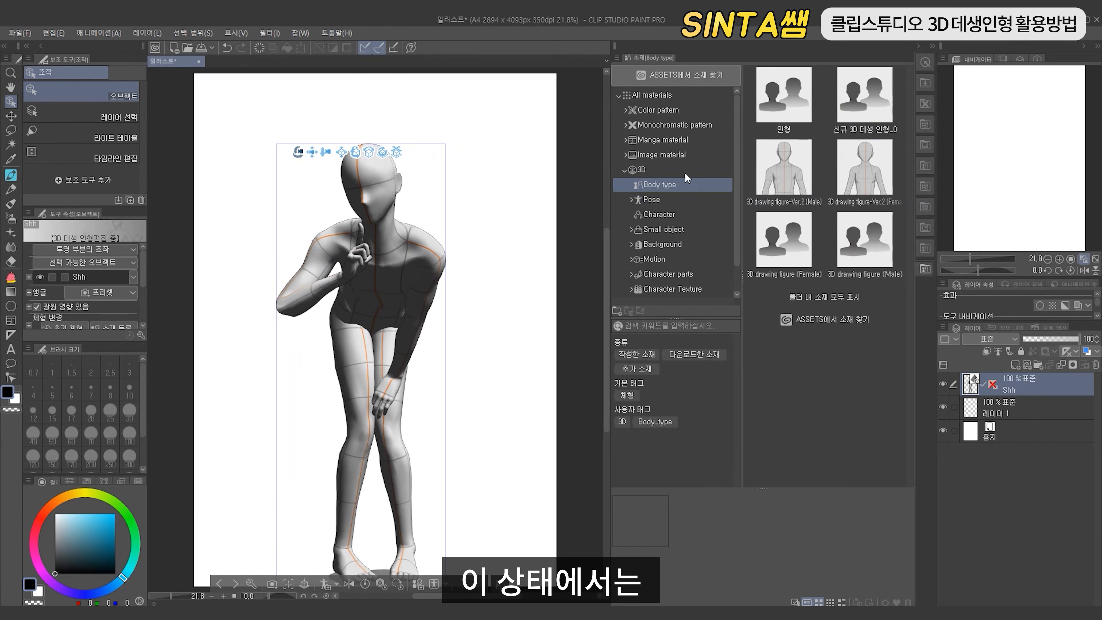
drag(850, 167, 398, 289)
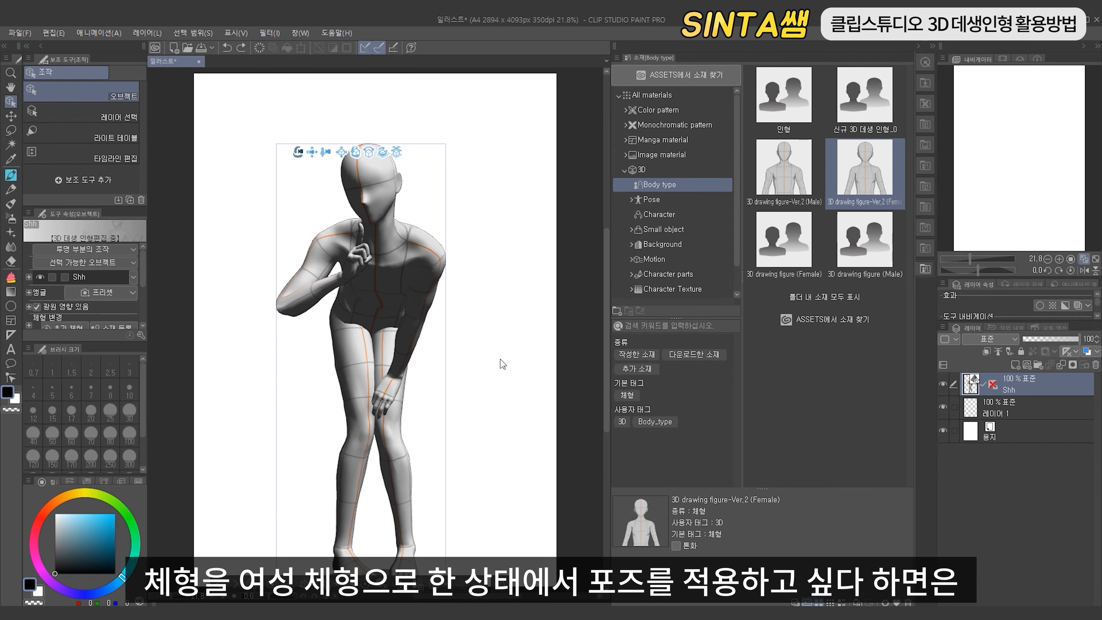
click(665, 201)
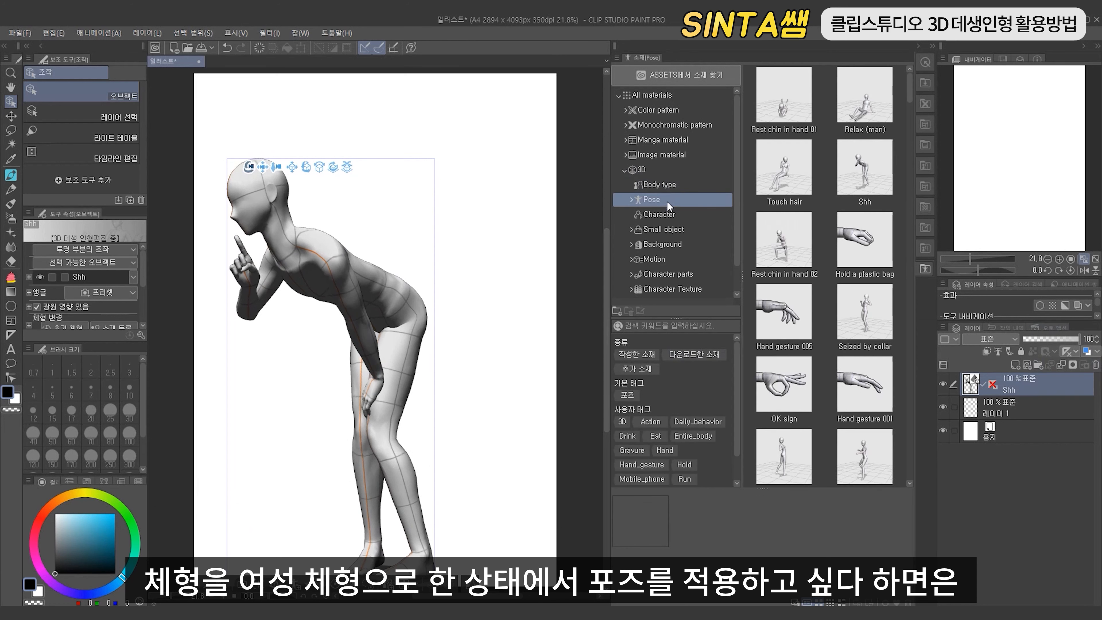
Replace the male figure with 3D drawing figure-Ver.2 (Female) and apply the Shh pose to it
click(672, 185)
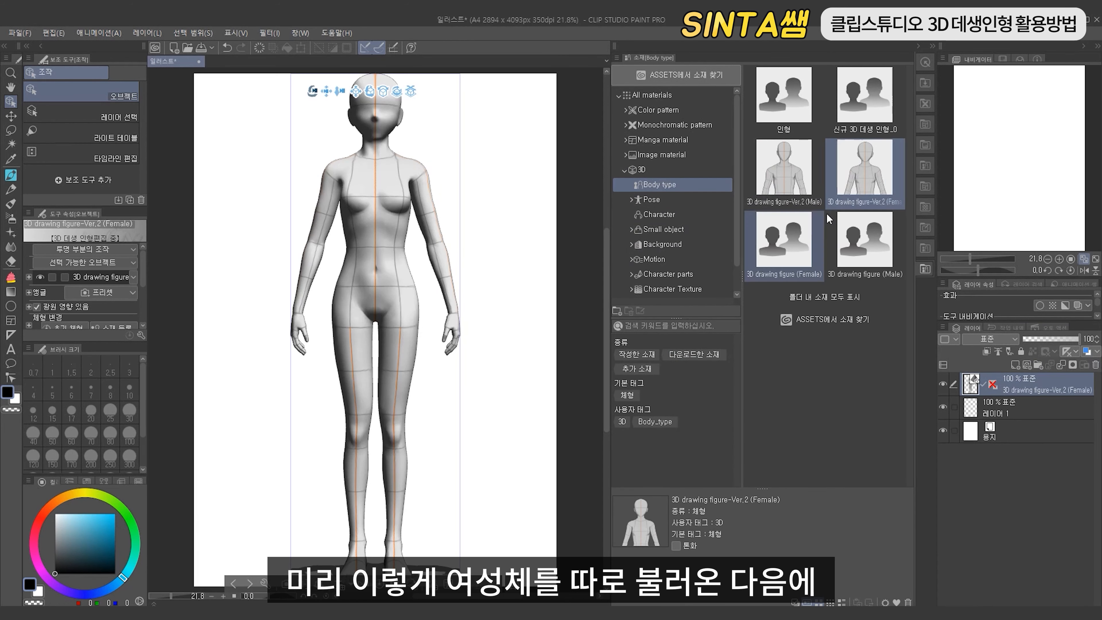
click(627, 199)
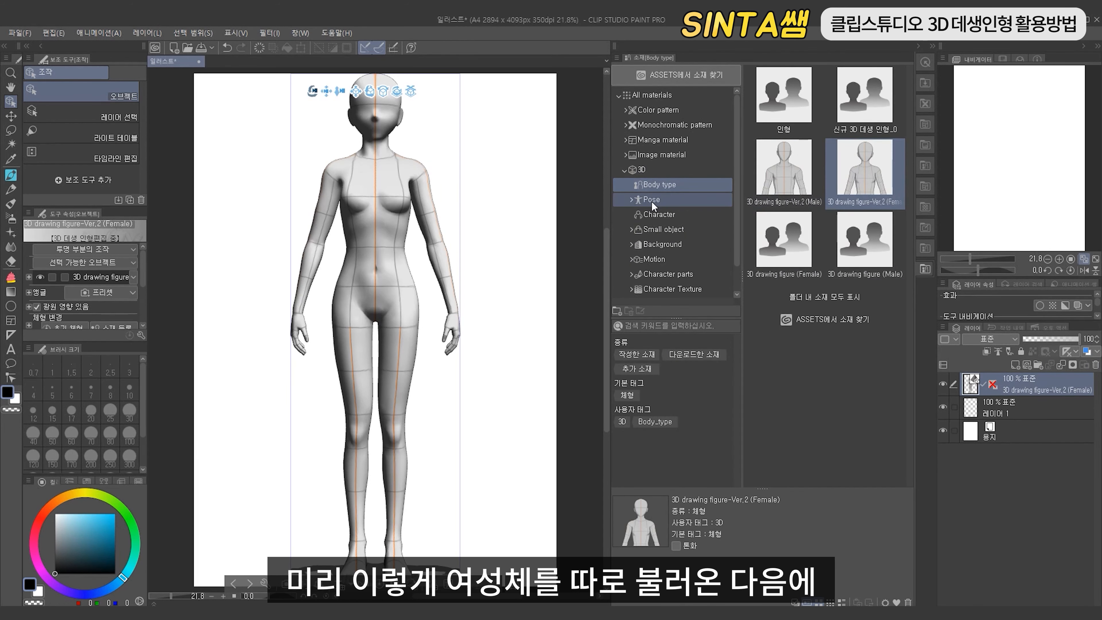
drag(885, 166, 389, 272)
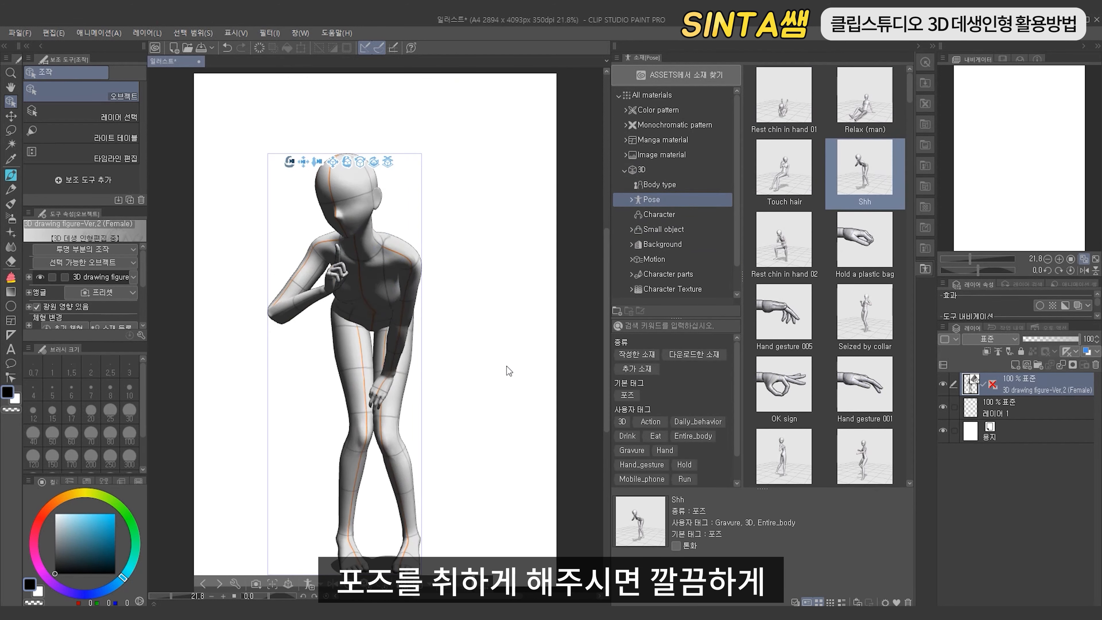
drag(507, 366, 474, 385)
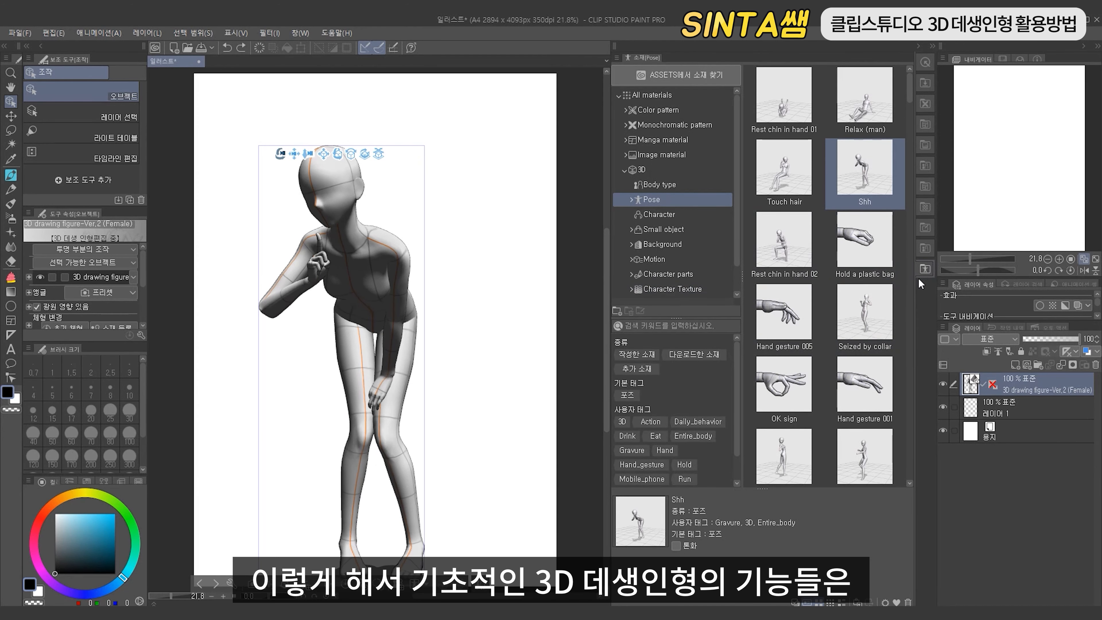
Hide the materials, fit the posed female figure within the page, and move its layer down toward the page's middle
click(924, 270)
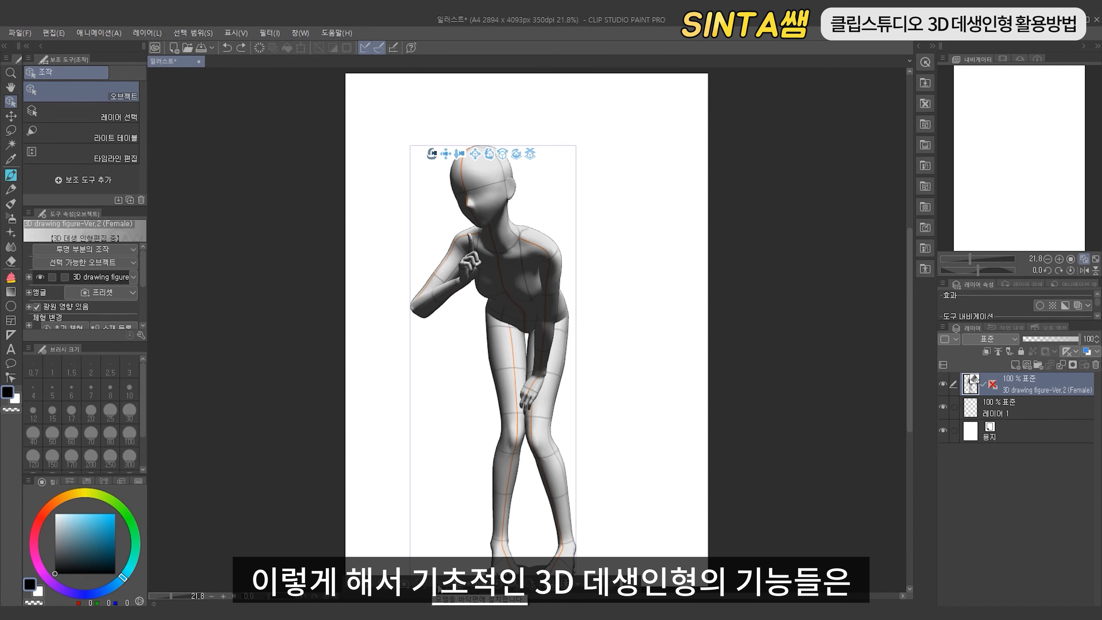
click(427, 589)
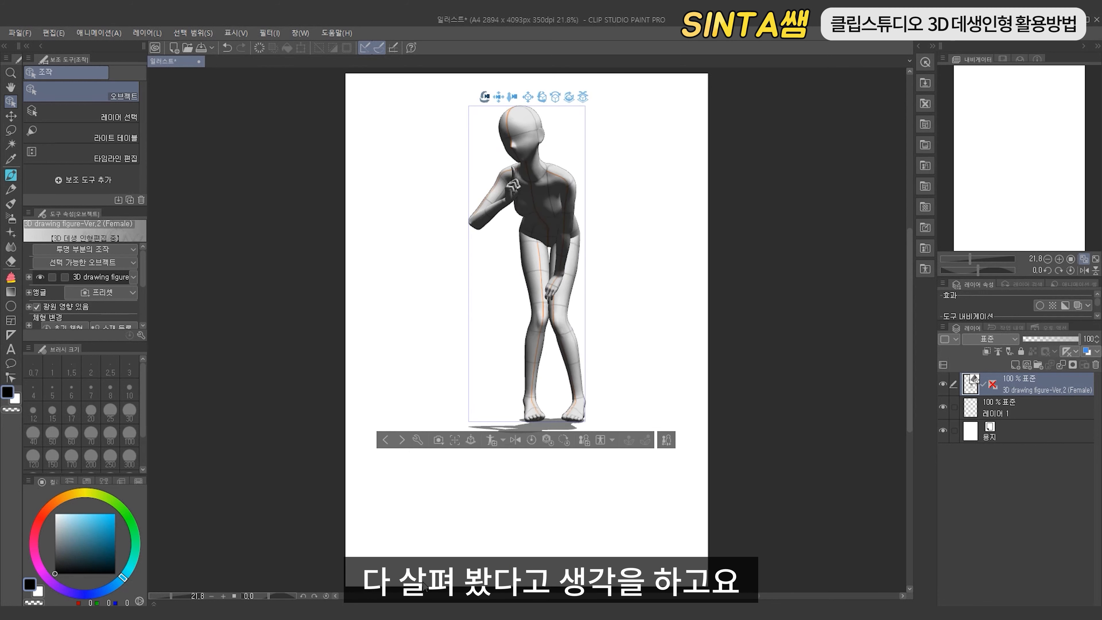
key(k)
drag(533, 288, 526, 344)
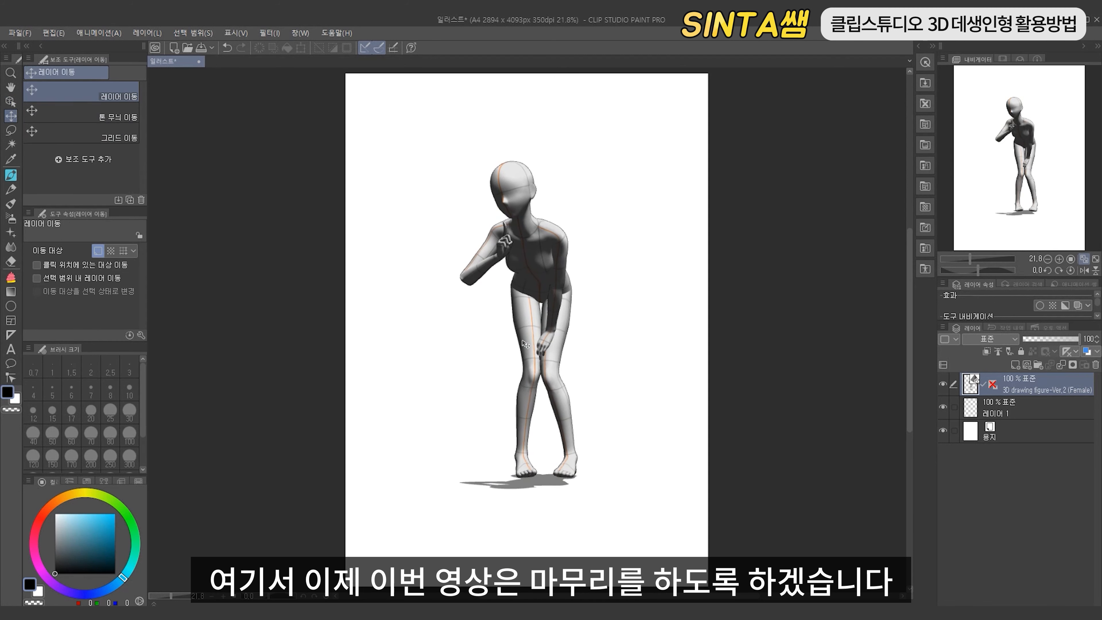